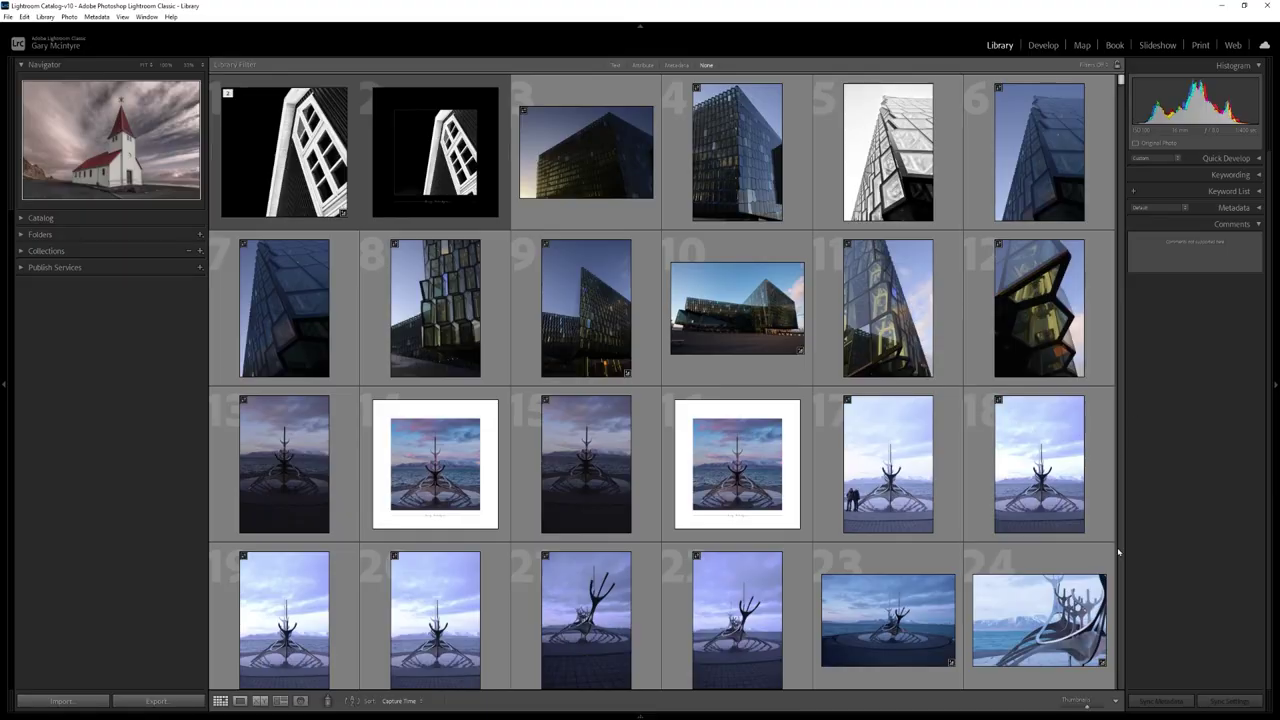
Scroll down through the Lightroom Develop panel for the snowy mountain photo.
scroll(1121, 549, down, 15)
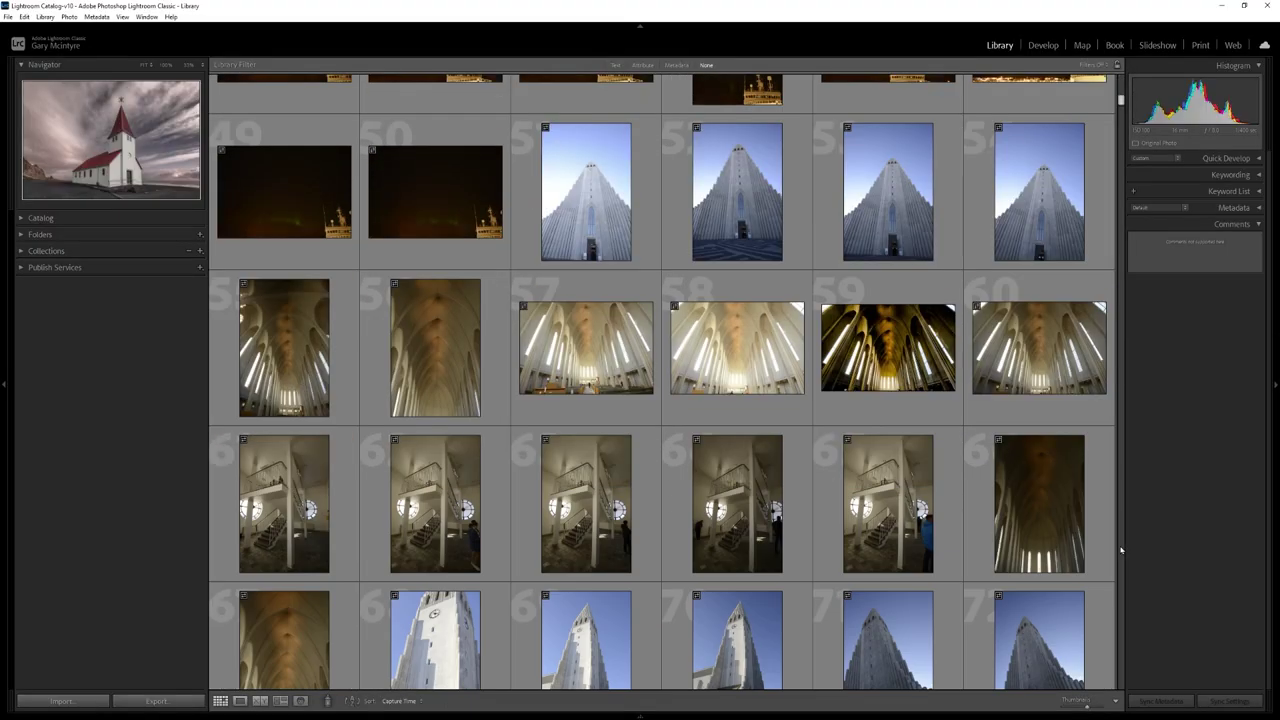
scroll(1121, 549, down, 20)
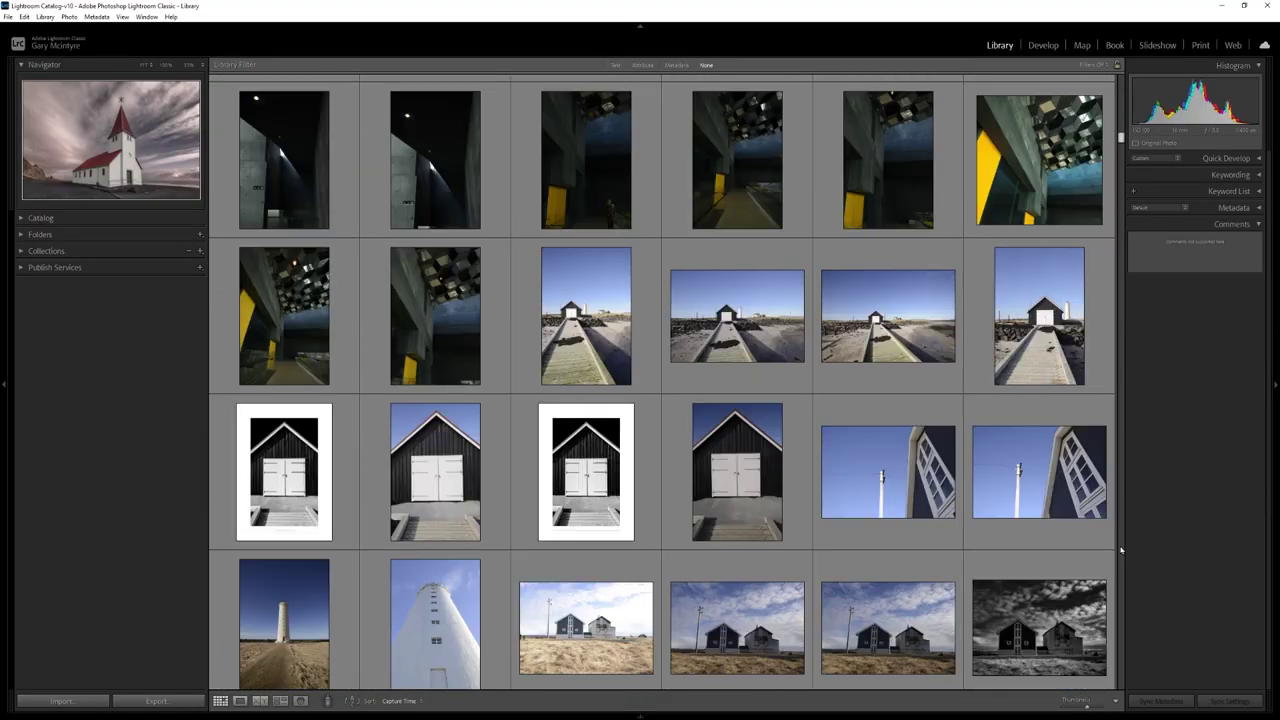
scroll(1121, 549, down, 20)
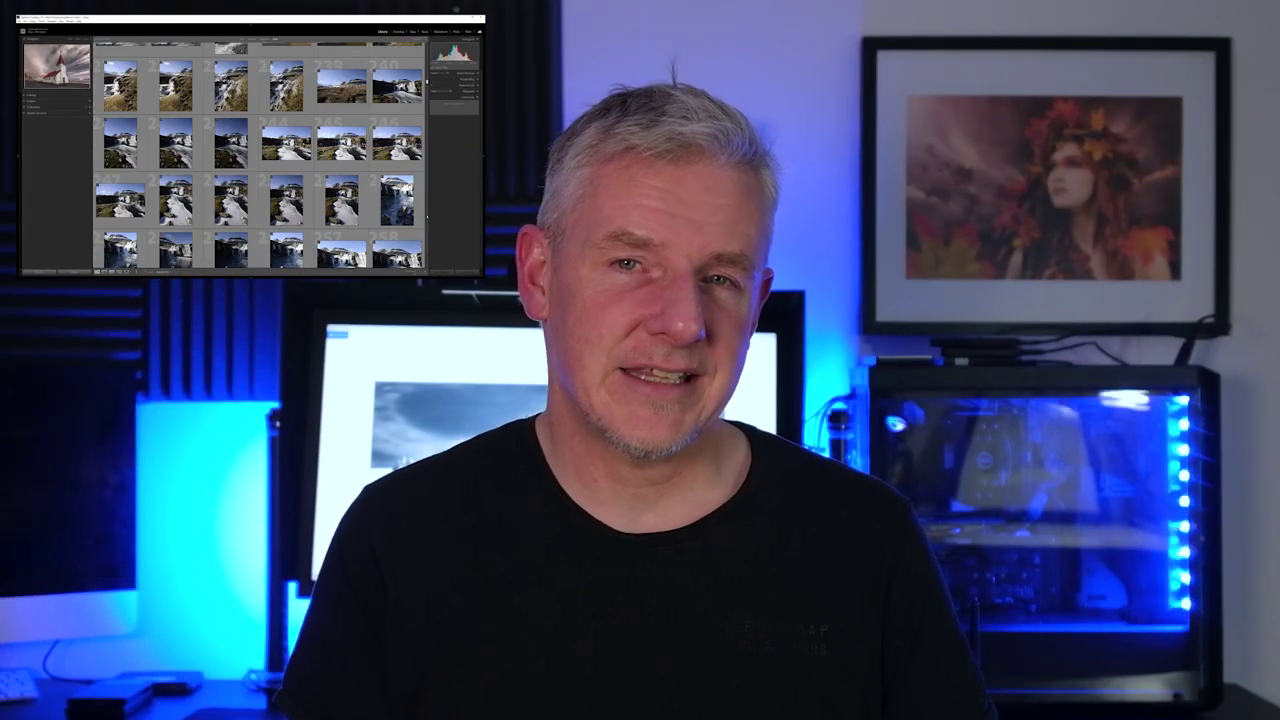
scroll(427, 215, down, 5)
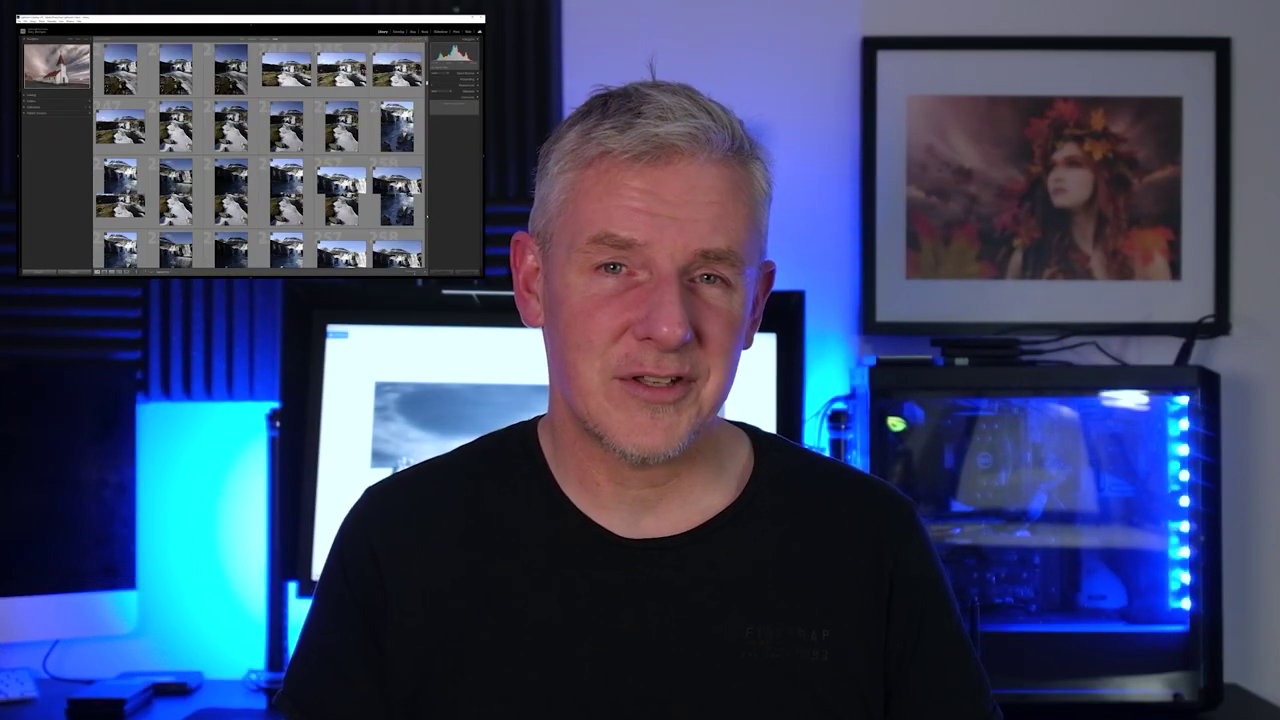
scroll(427, 215, down, 15)
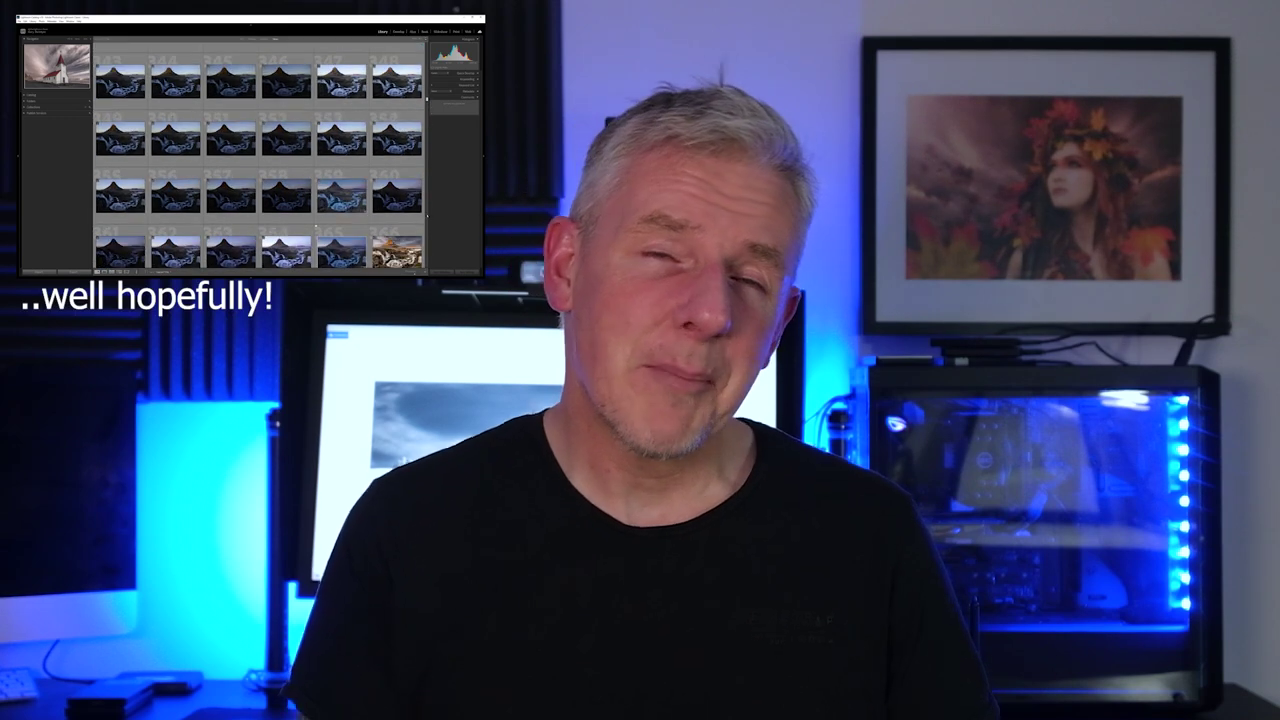
scroll(427, 215, down, 20)
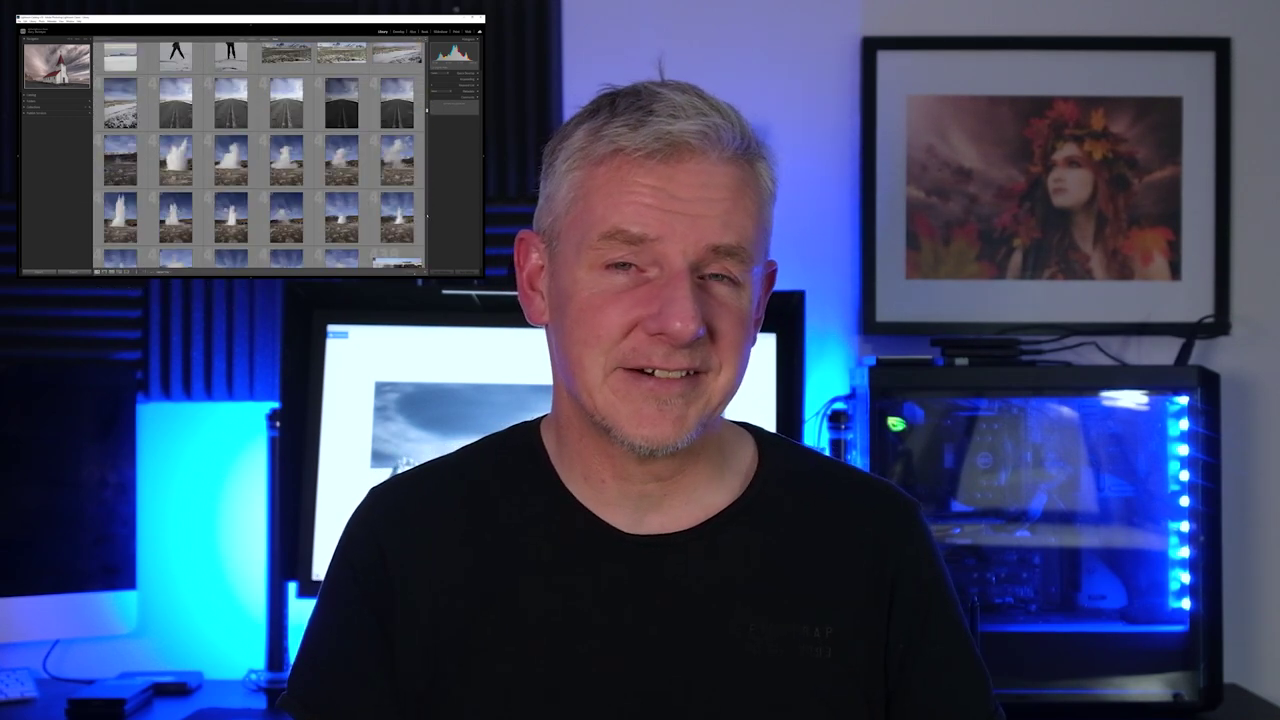
scroll(427, 215, down, 20)
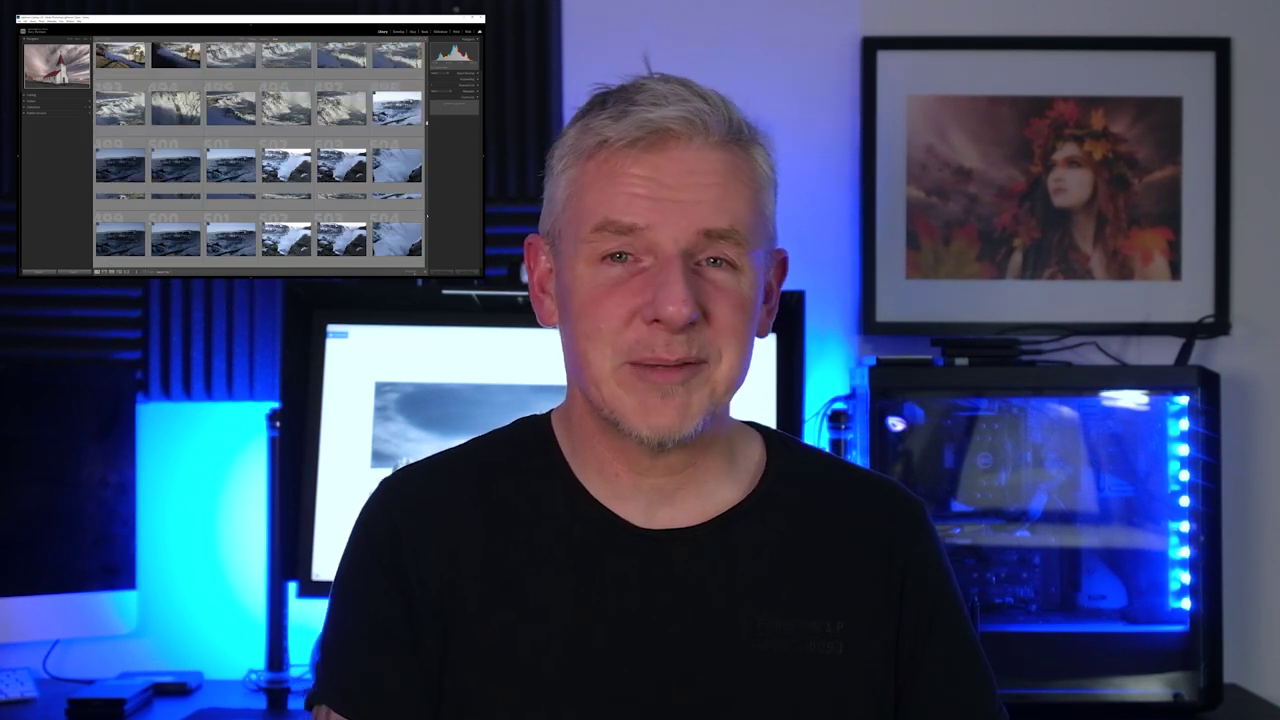
scroll(427, 215, down, 20)
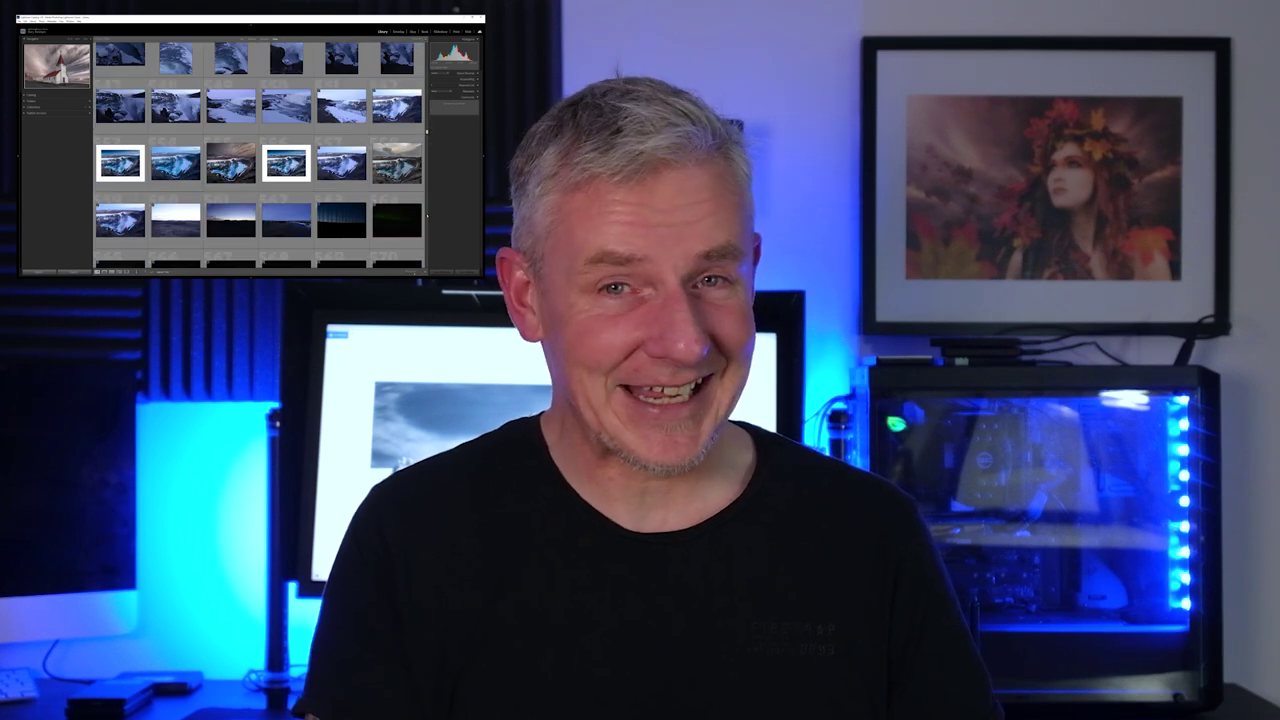
scroll(427, 214, down, 20)
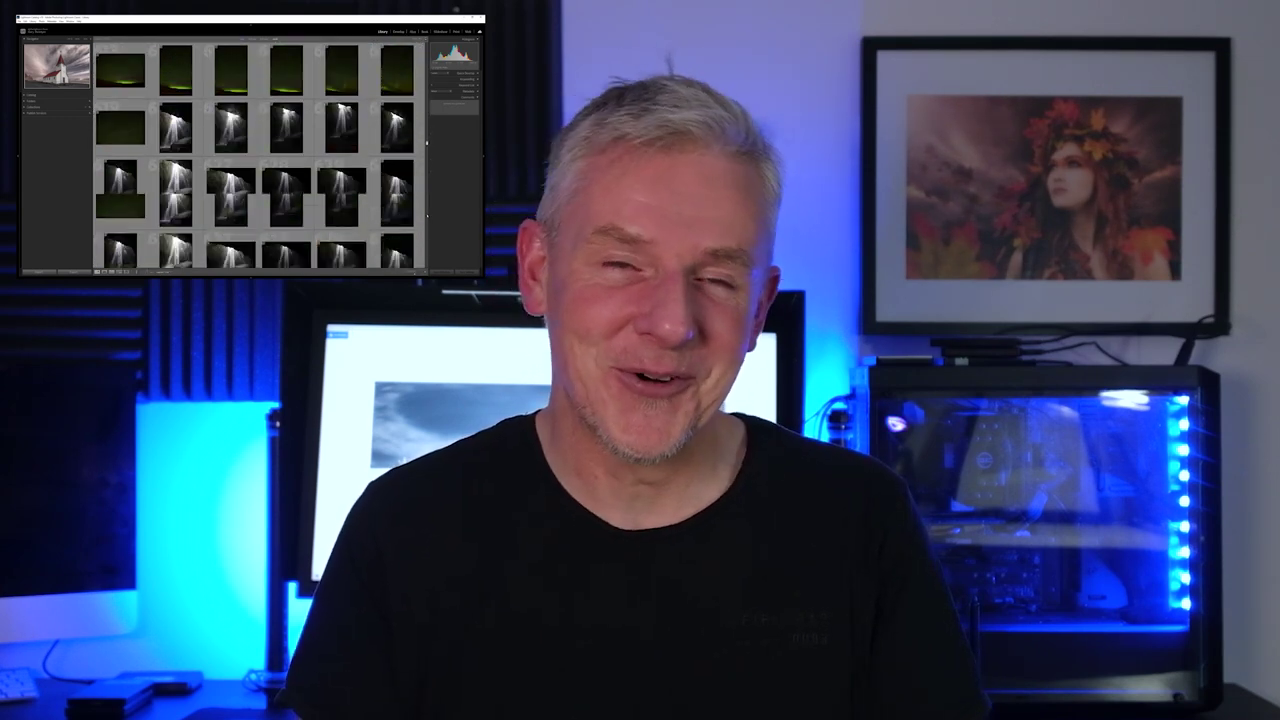
scroll(427, 214, down, 20)
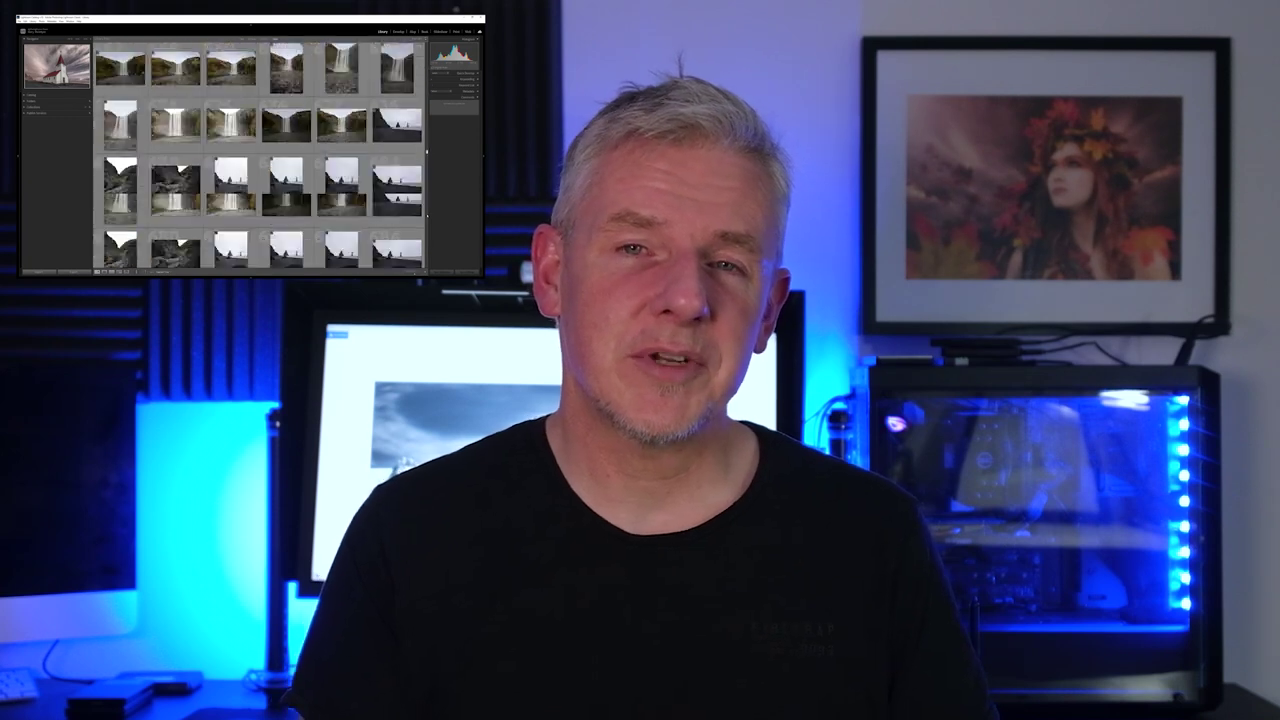
scroll(427, 214, down, 20)
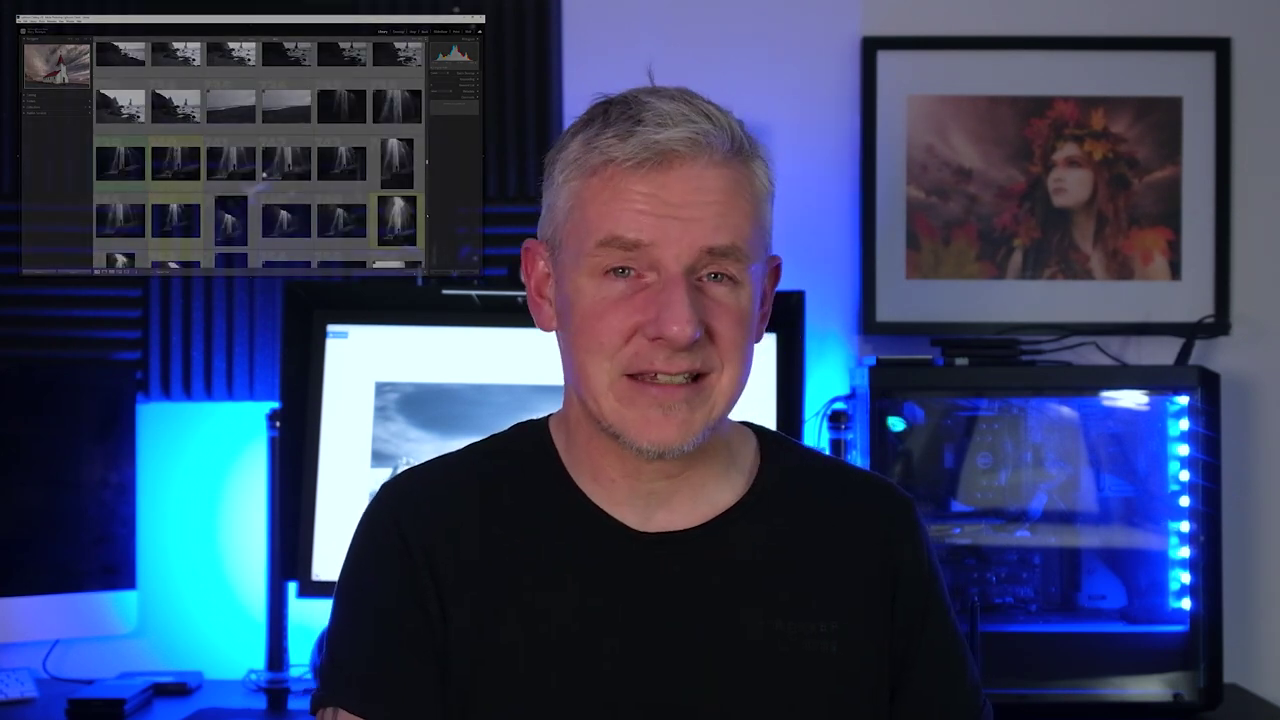
scroll(427, 214, down, 5)
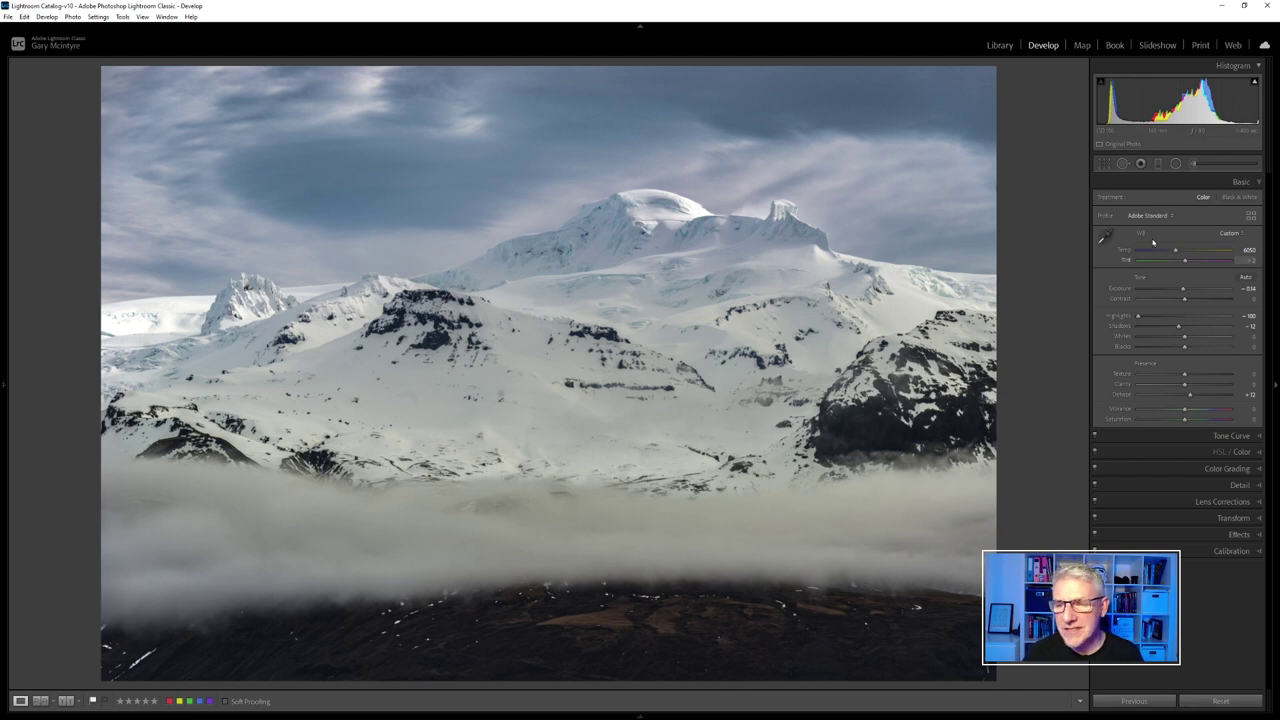
click(1123, 164)
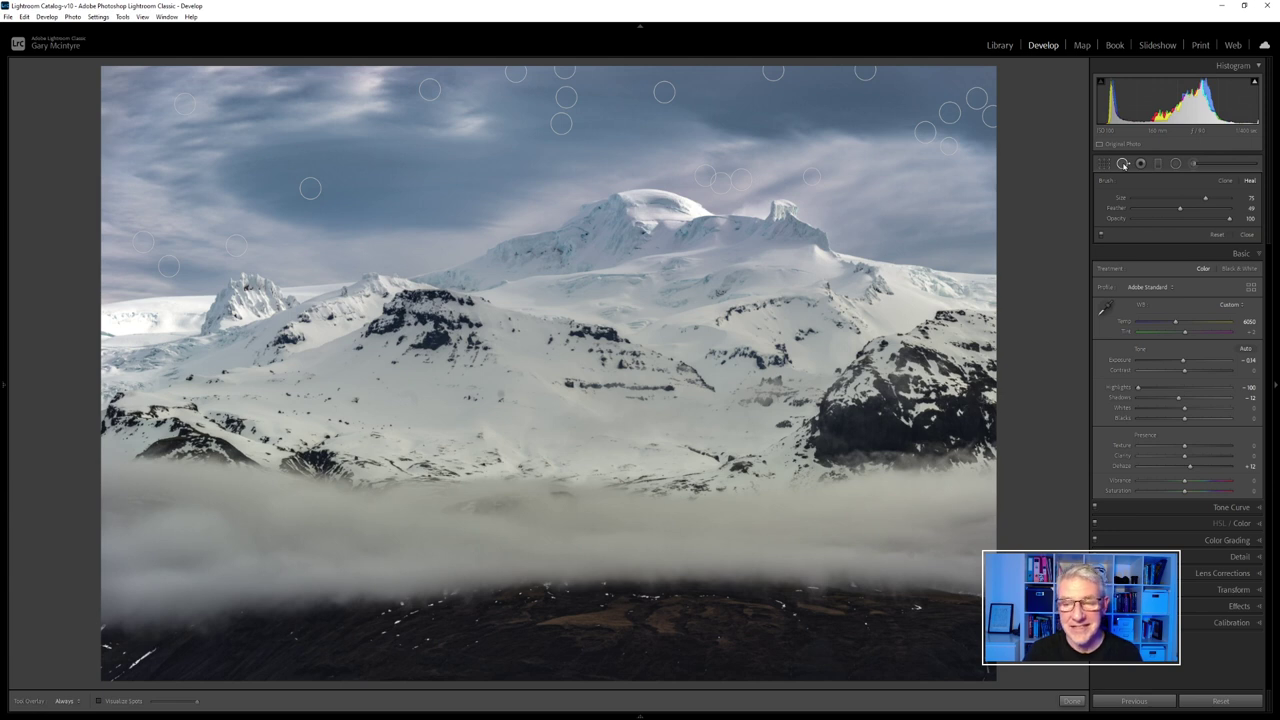
click(1123, 164)
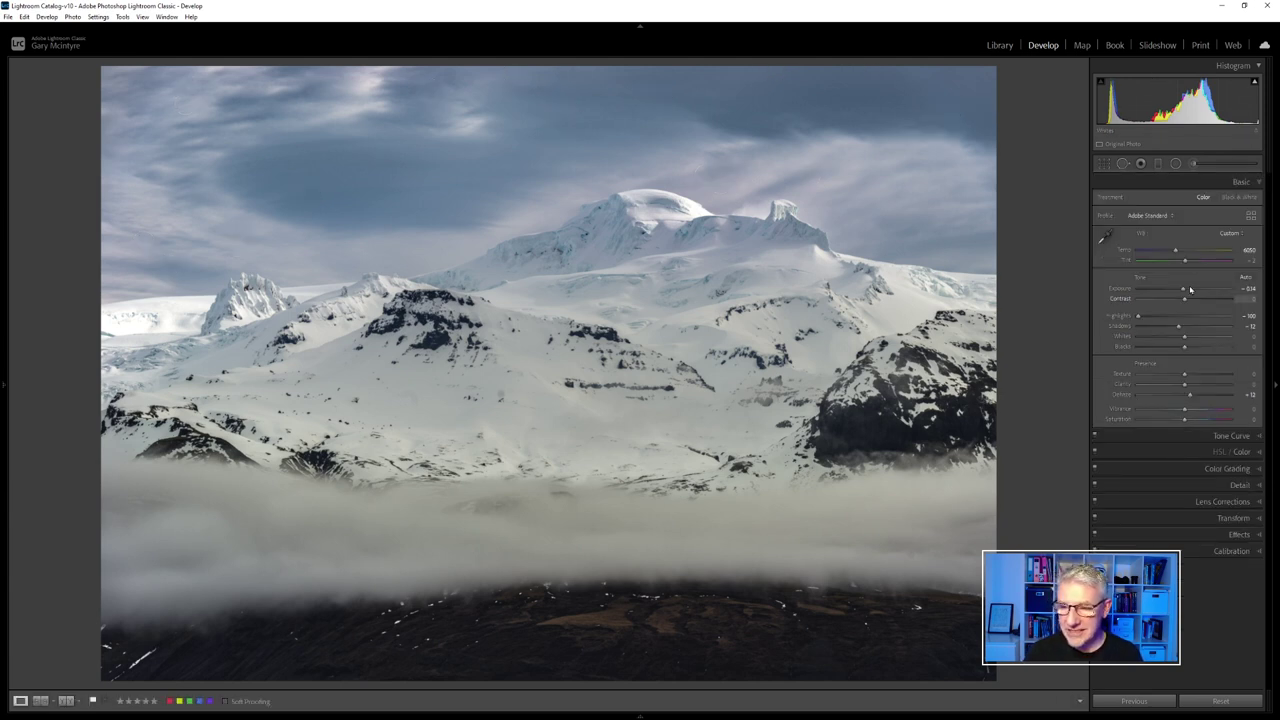
Crop to a wide strip, raising the bottom edge above the fog and trimming the left side.
click(1103, 164)
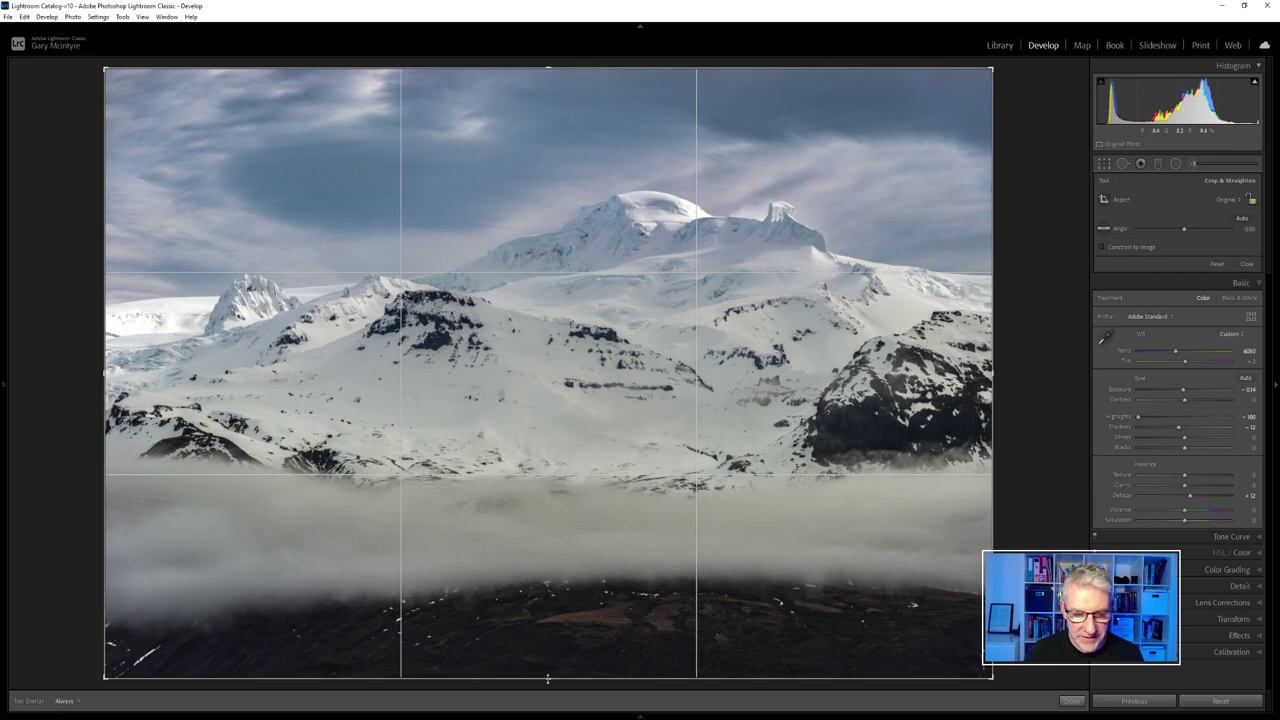
drag(551, 679, 560, 592)
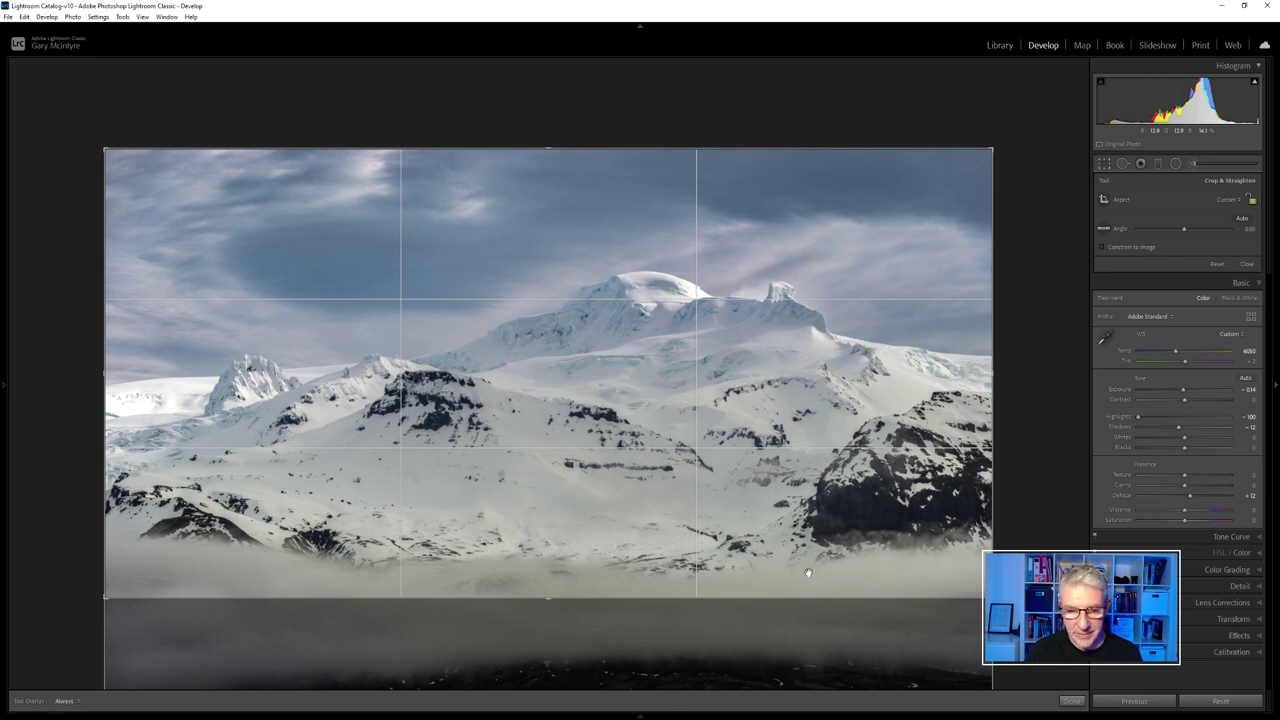
drag(546, 600, 557, 541)
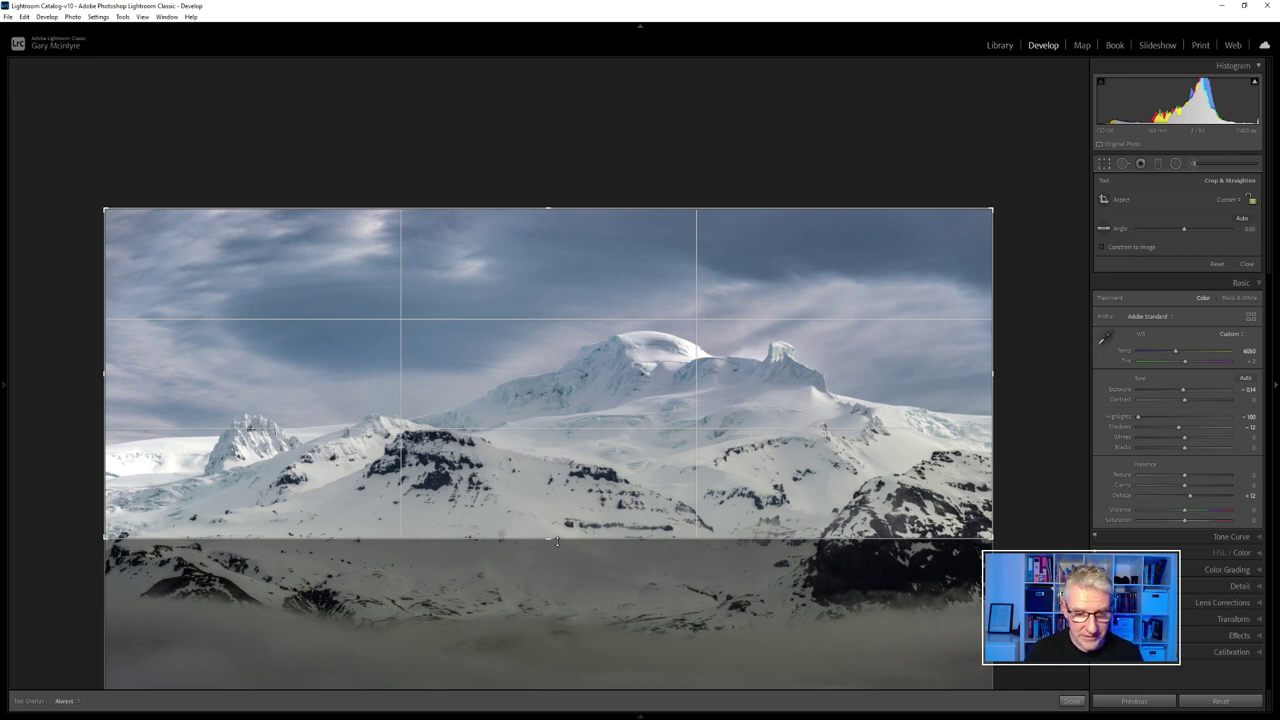
drag(556, 541, 559, 549)
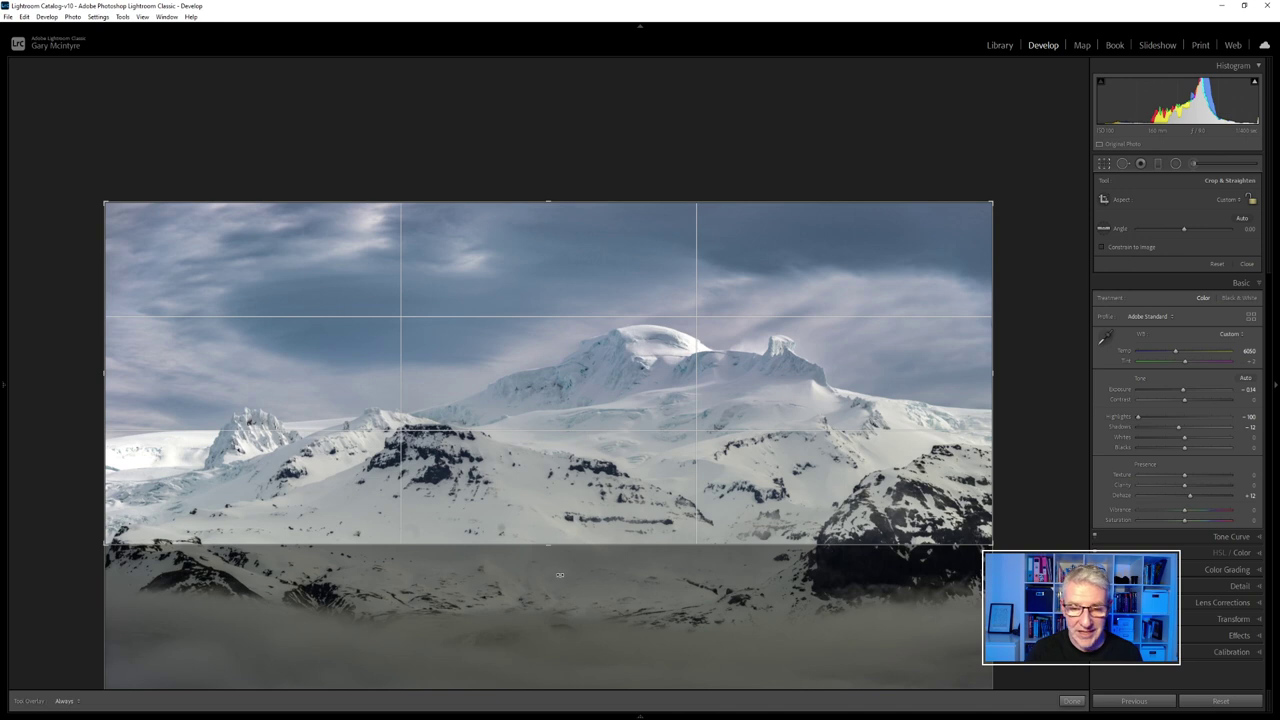
drag(107, 381, 126, 376)
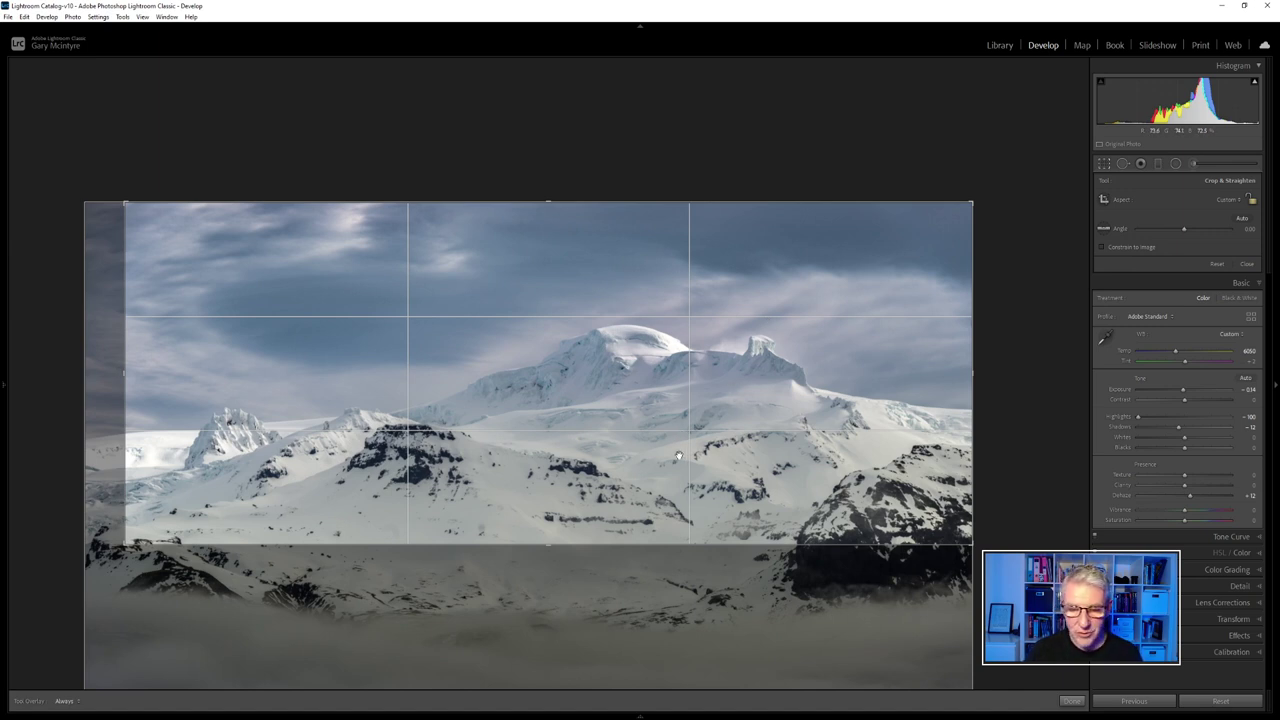
key(Return)
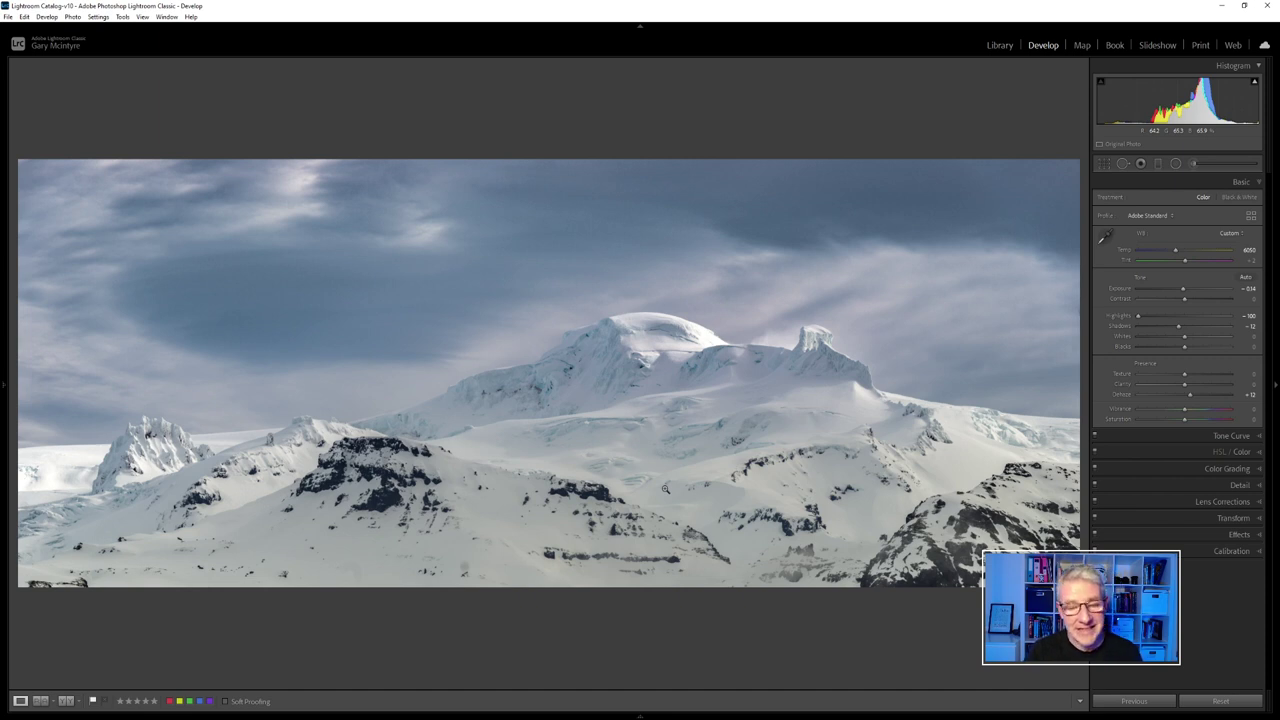
Send the cropped panorama from Lightroom to Adobe Photoshop 2021 for editing.
right_click(560, 437)
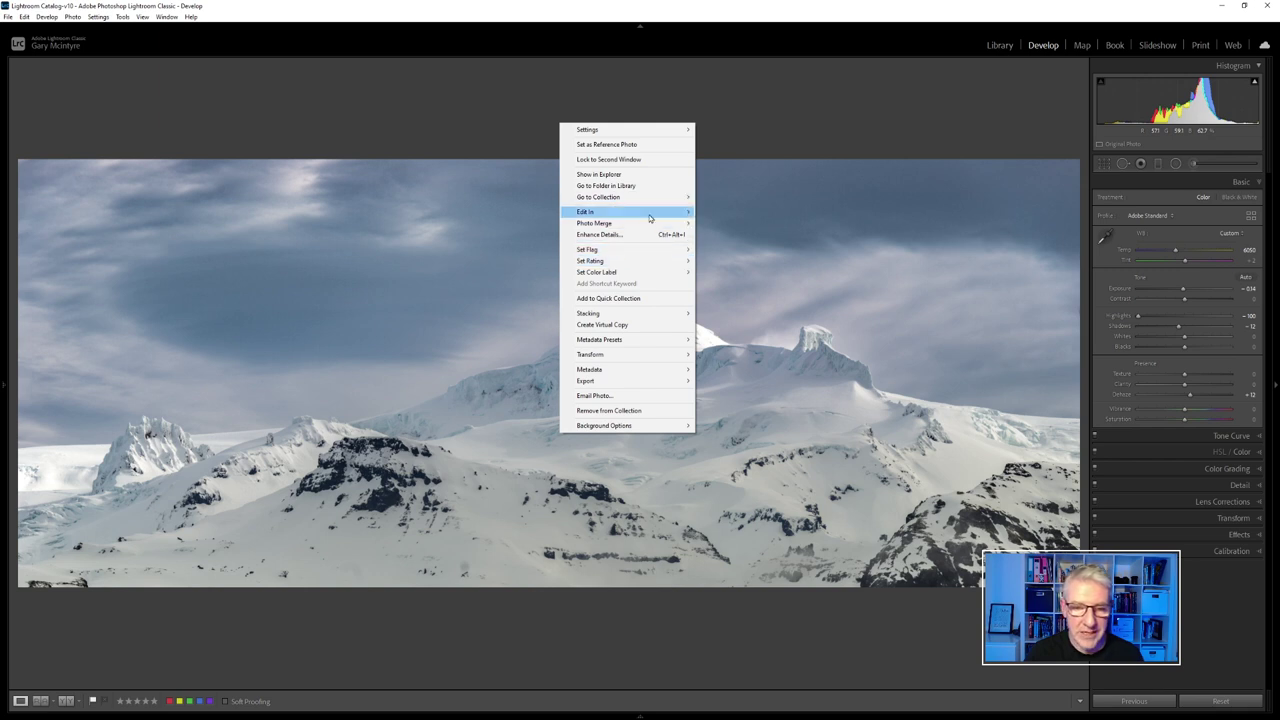
mouse_move(652, 213)
click(736, 213)
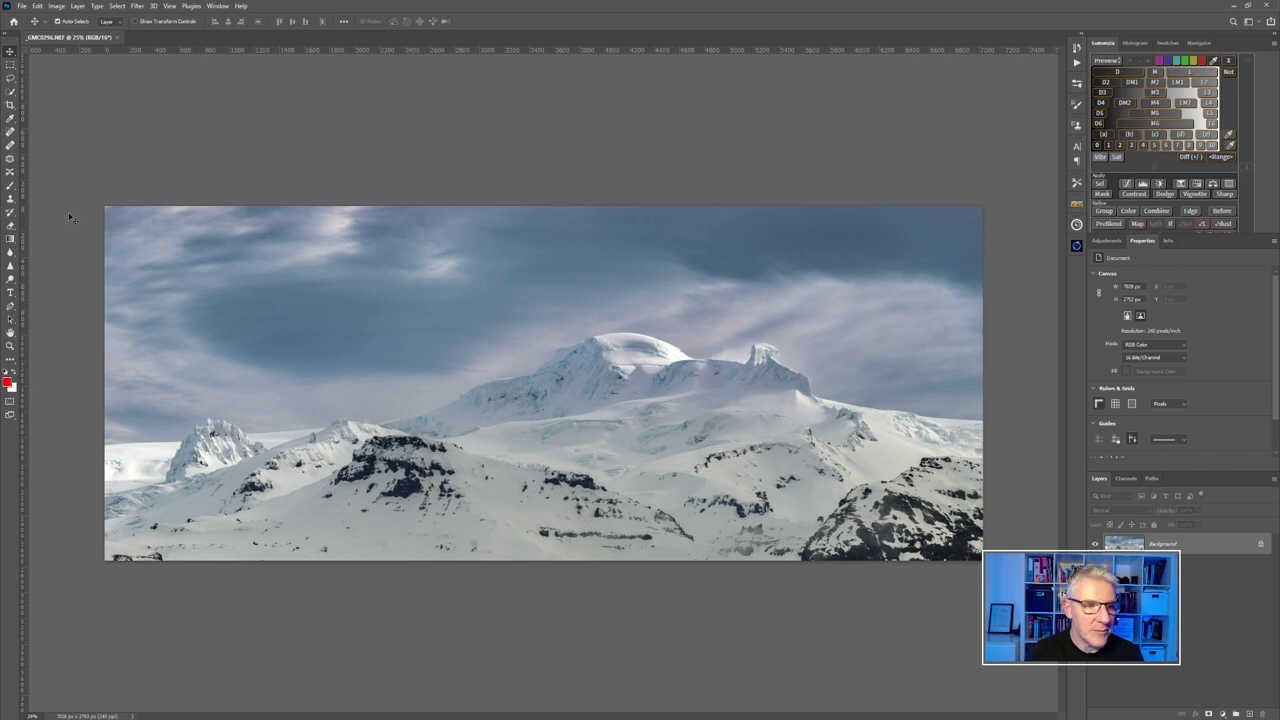
Crop a sliver off the panorama's top edge.
click(10, 104)
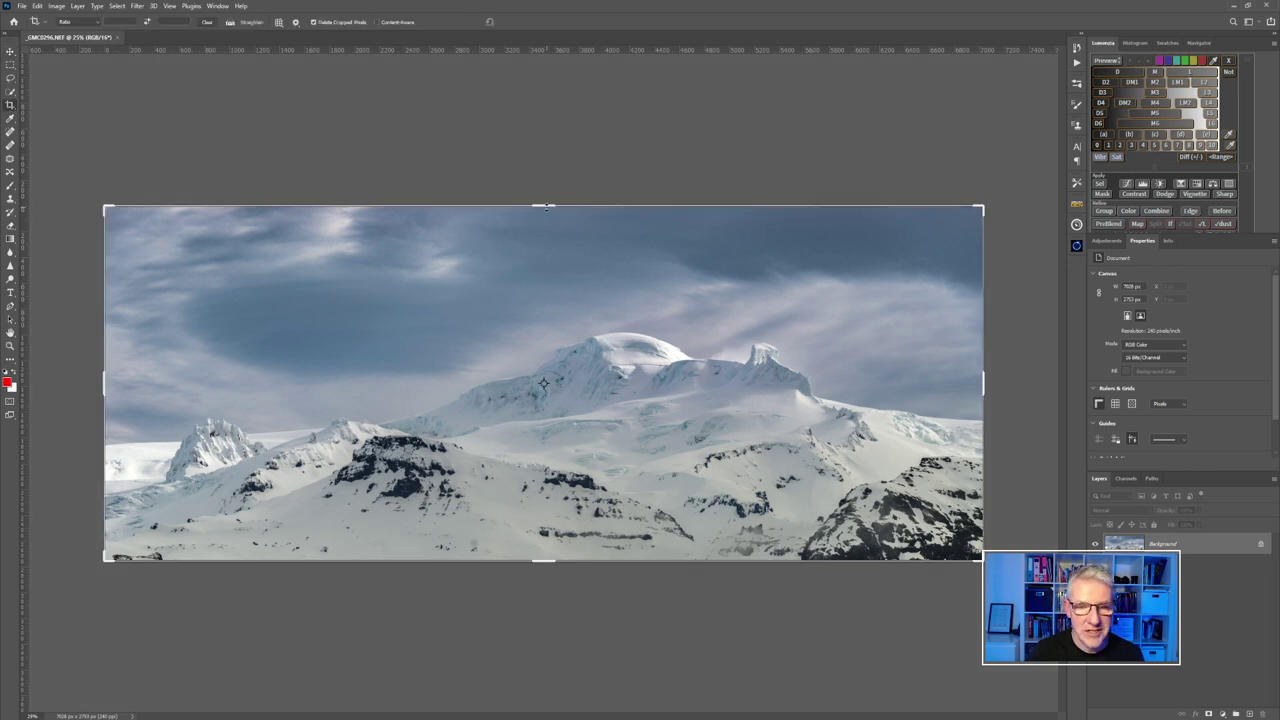
drag(543, 206, 547, 220)
key(Return)
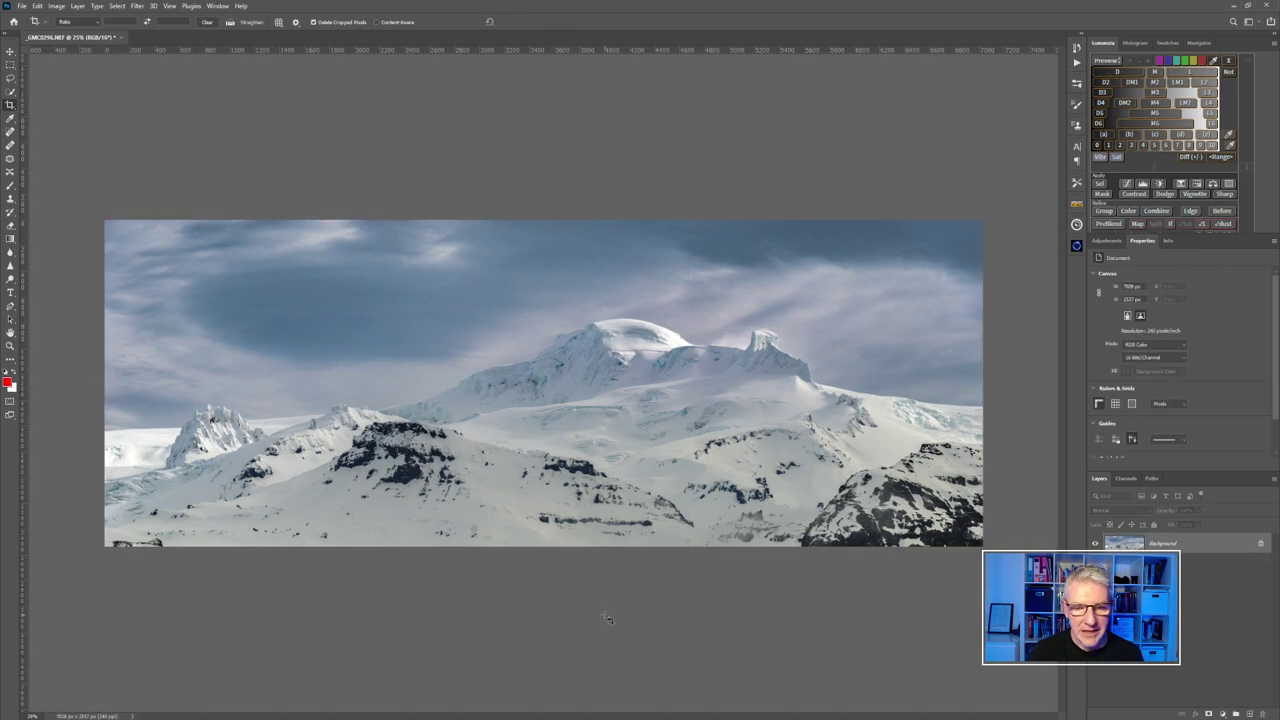
Crop a thin strip off the left side, leaving about 4890 × 2537 px, and zoom into the lower-left.
click(10, 104)
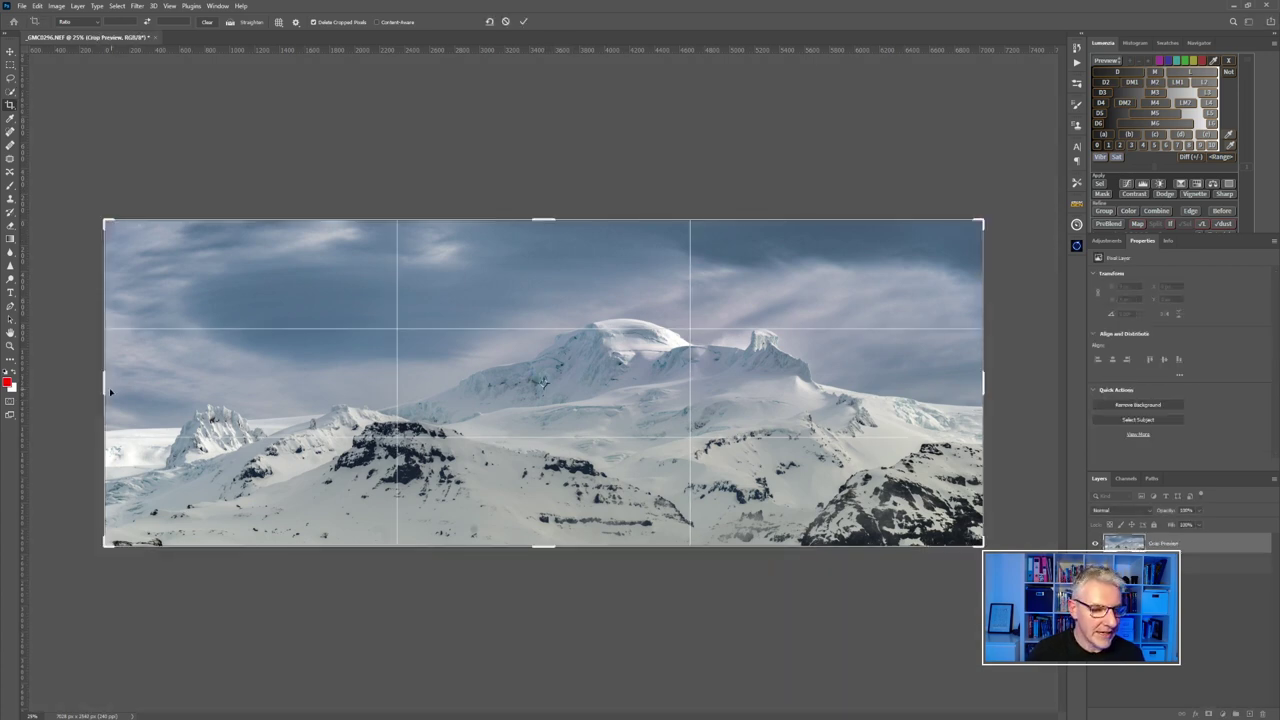
drag(110, 392, 111, 389)
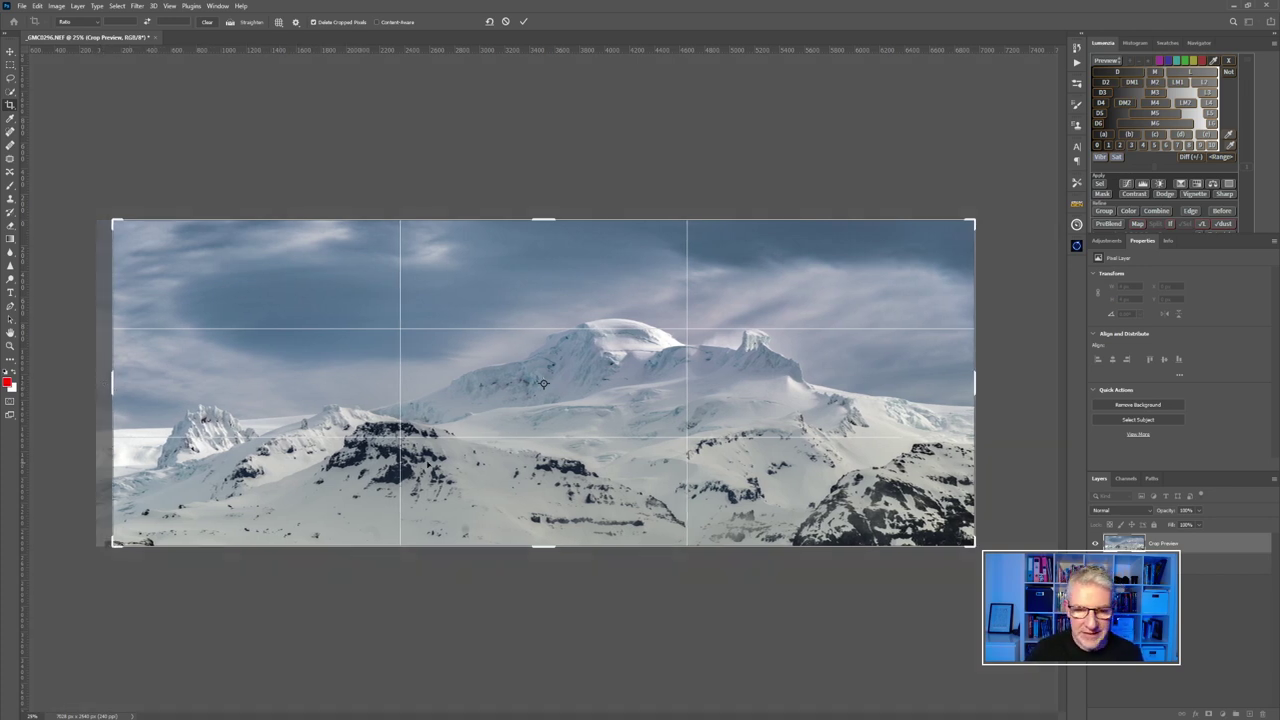
key(Return)
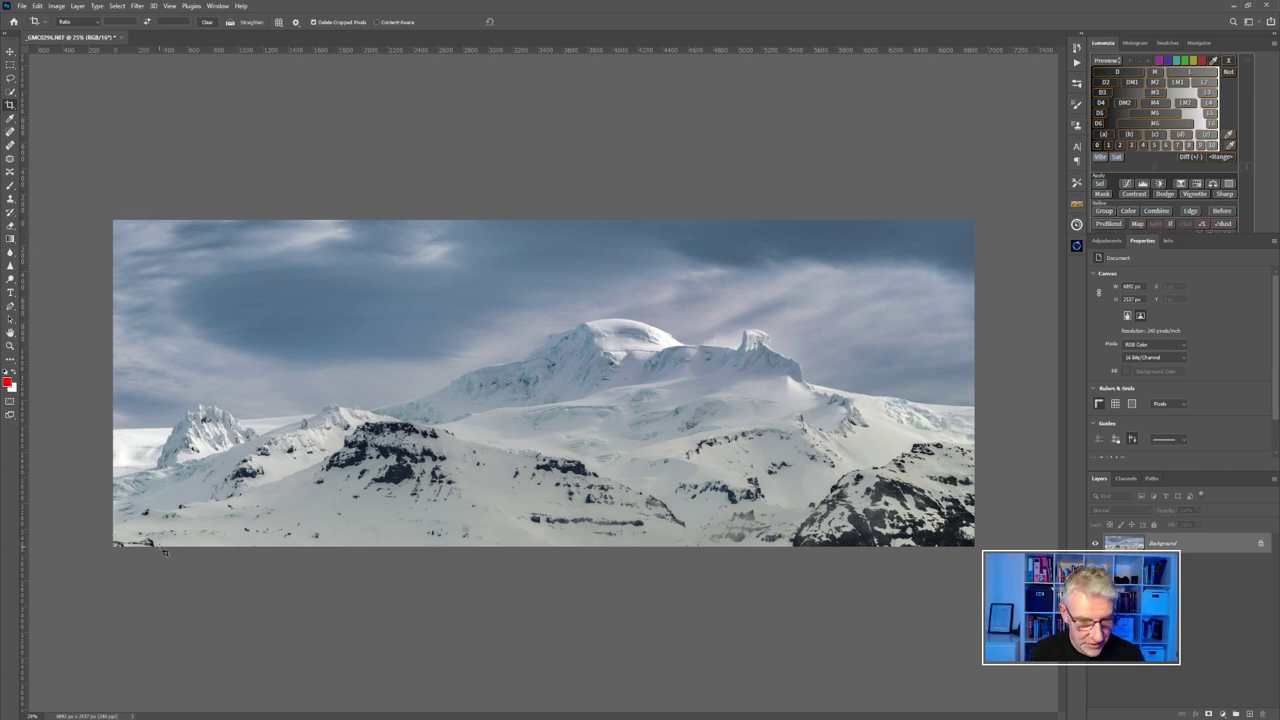
key(z)
key(ctrl+plus)
click(165, 541)
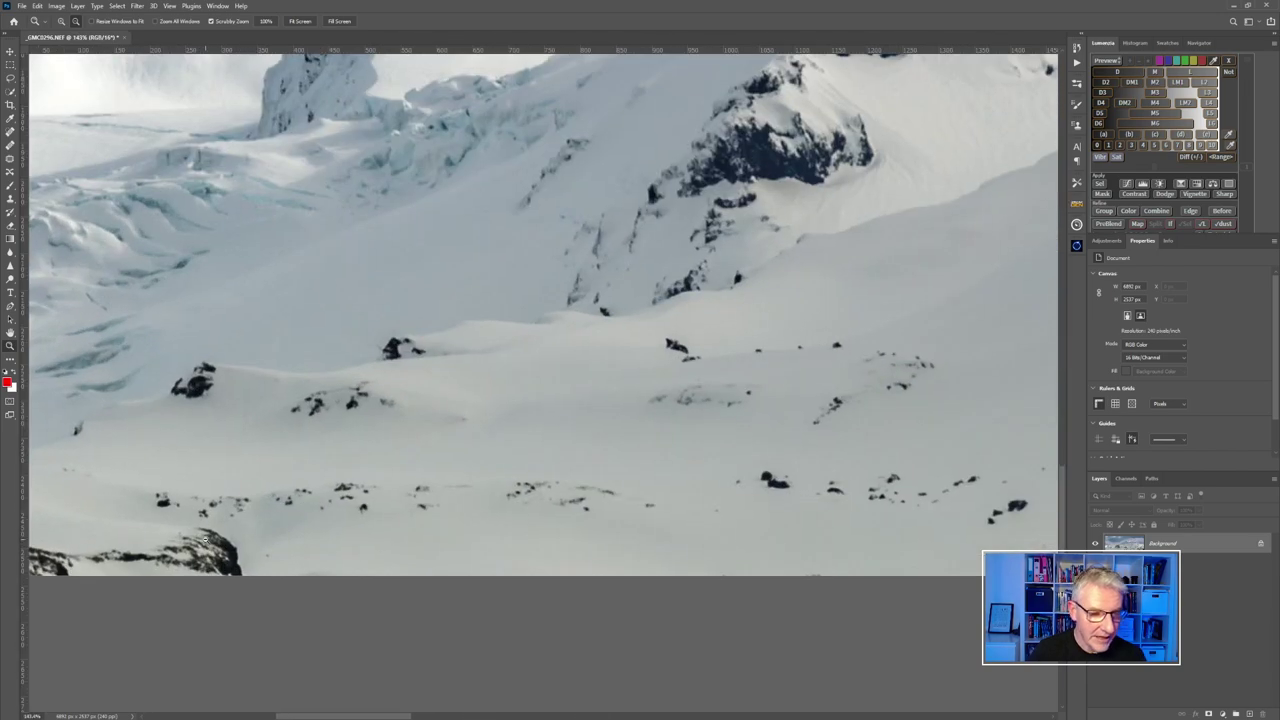
key(c)
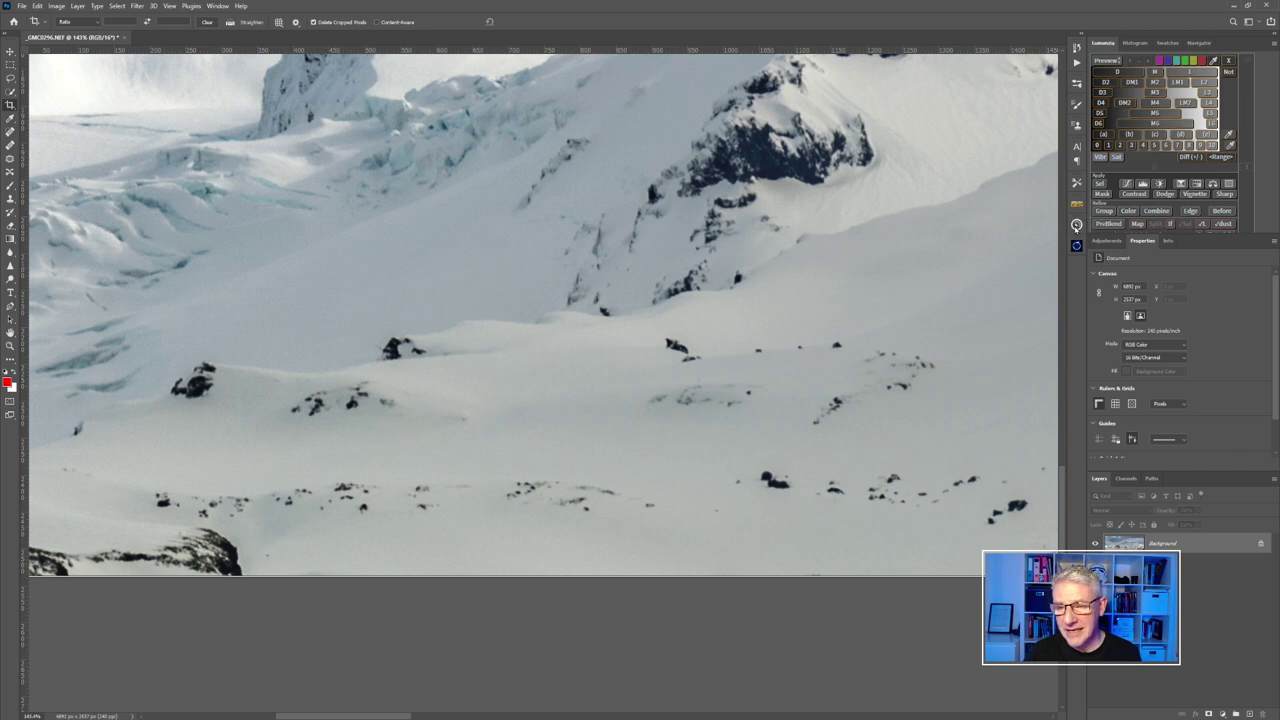
click(1076, 224)
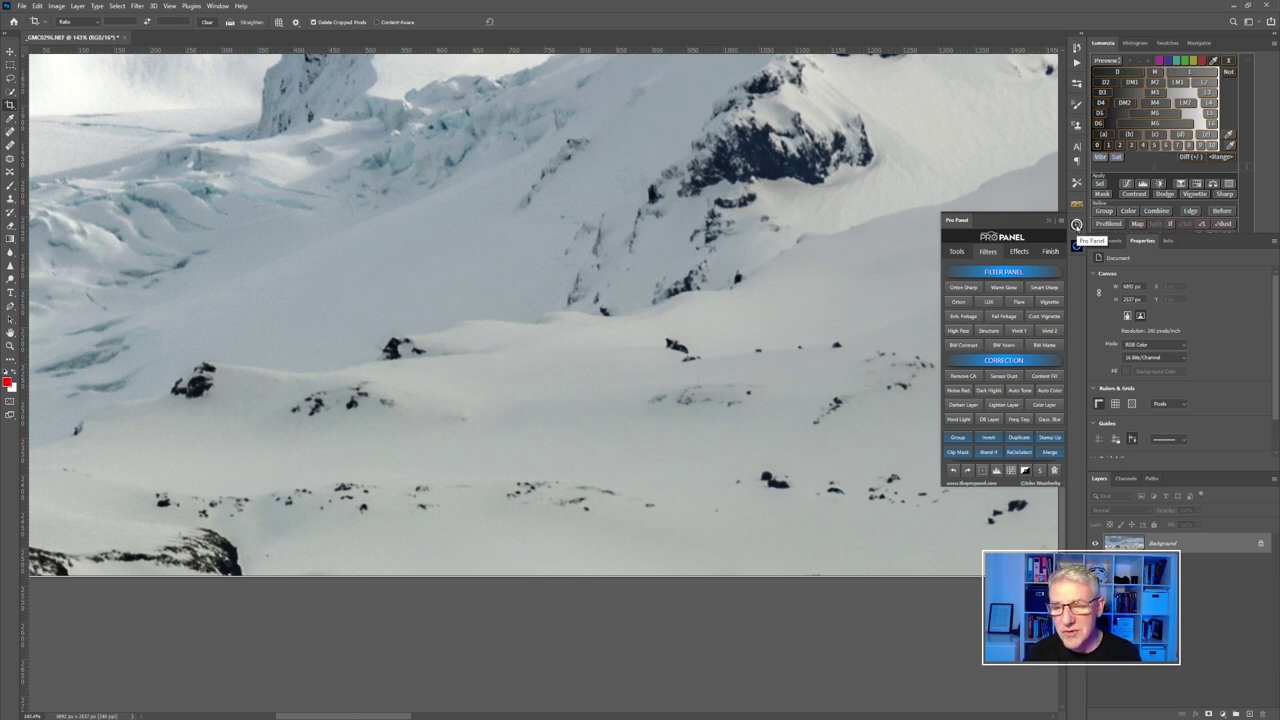
click(1054, 222)
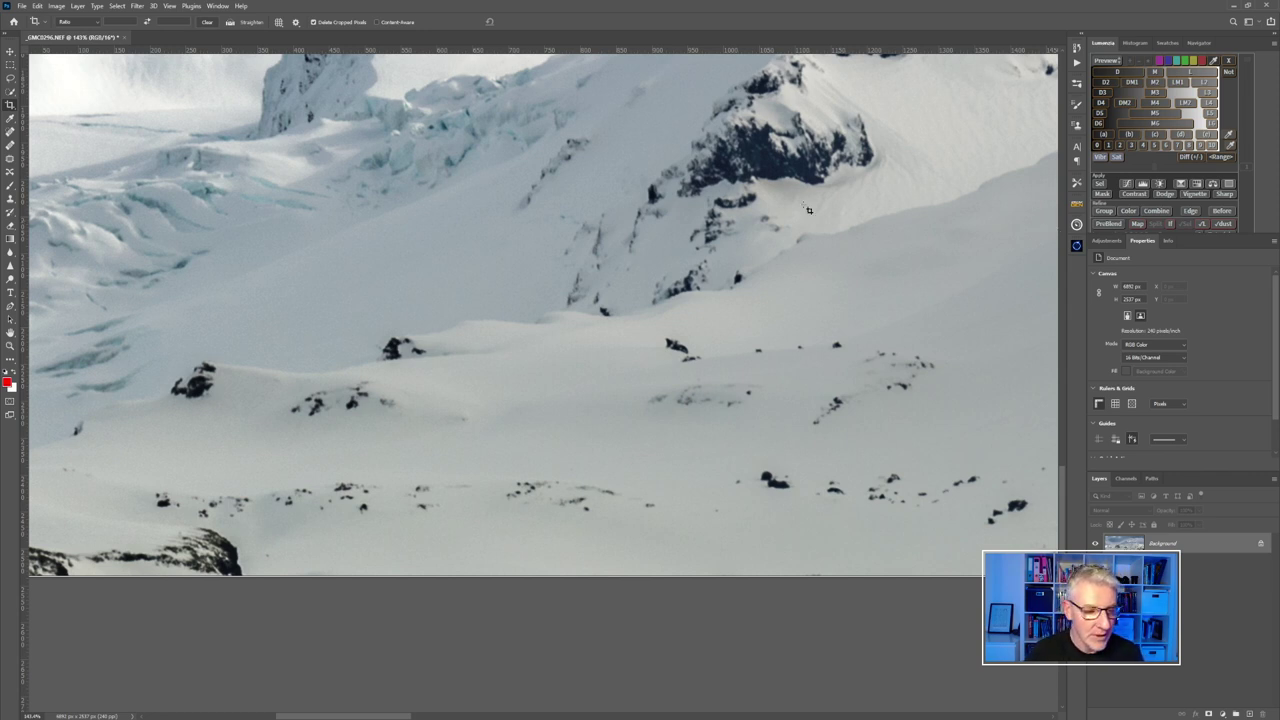
drag(316, 470, 428, 464)
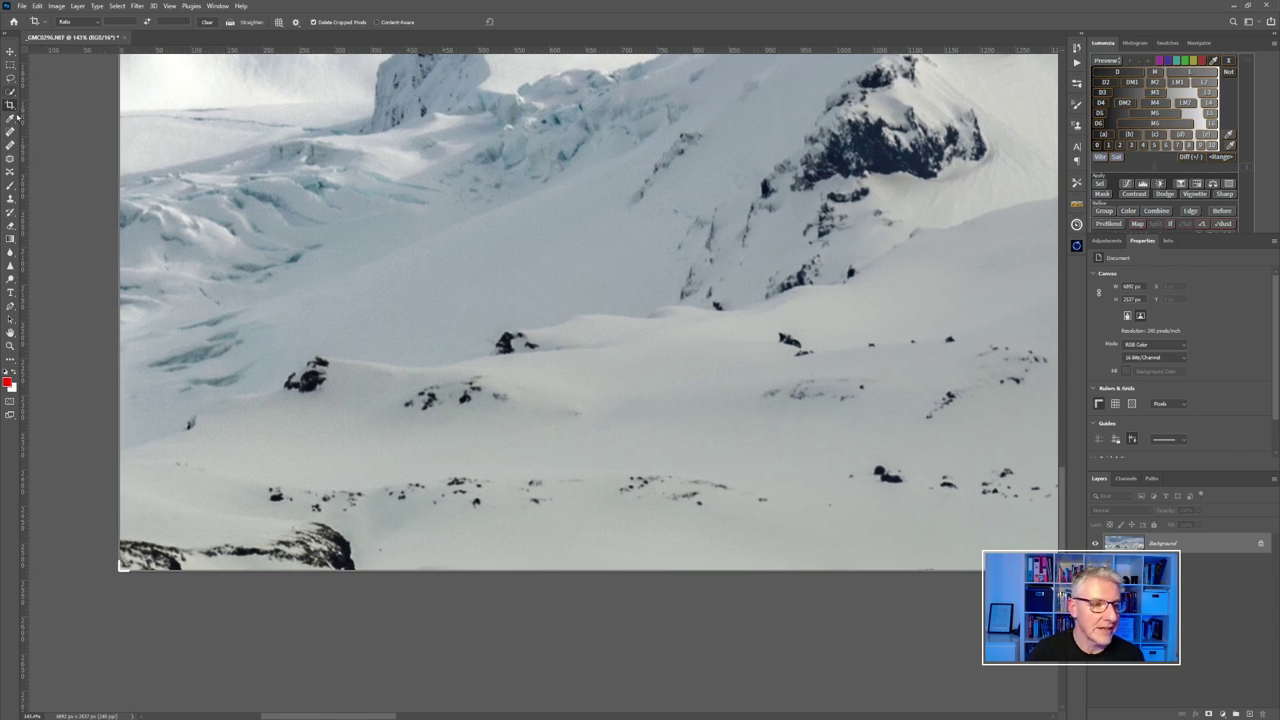
Patch the dark lower-left rocks with clean snow from the right, then view the whole panorama.
key(j)
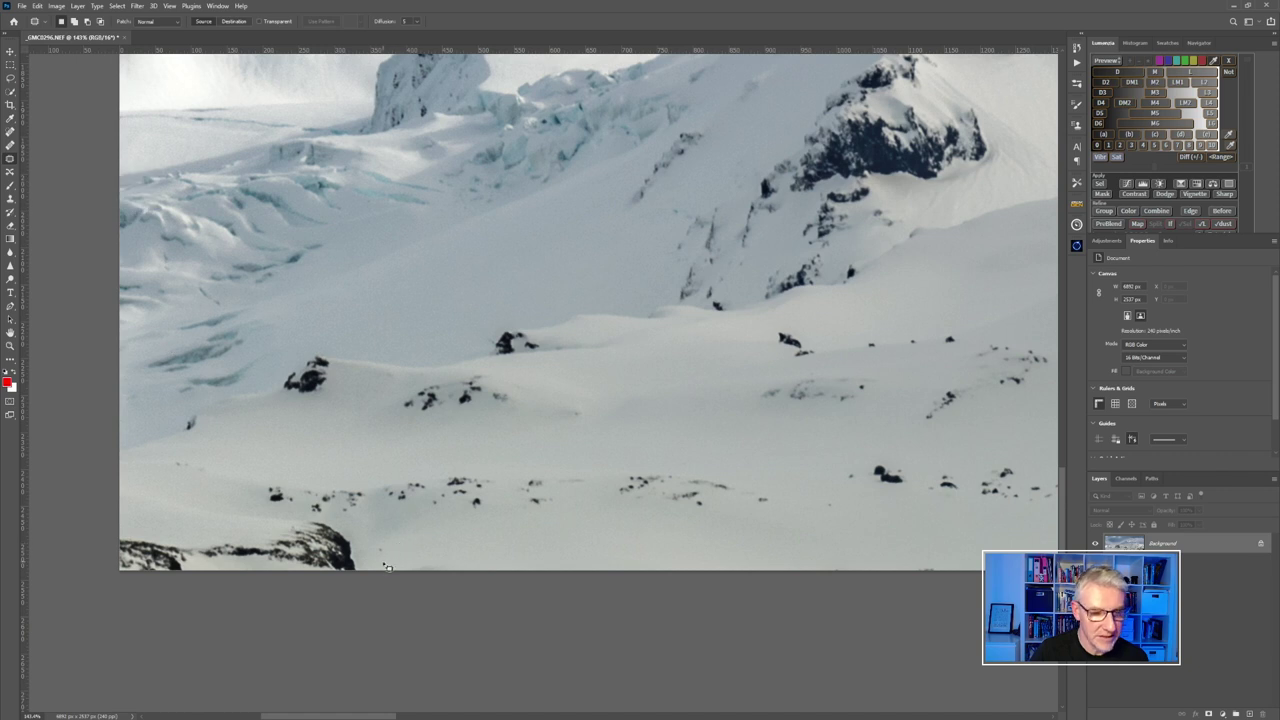
mouse_move(376, 557)
mouse_down()
mouse_move(332, 519)
mouse_move(186, 502)
mouse_move(161, 528)
mouse_move(129, 526)
mouse_move(77, 554)
mouse_move(203, 625)
mouse_move(371, 598)
mouse_up()
drag(273, 555, 599, 565)
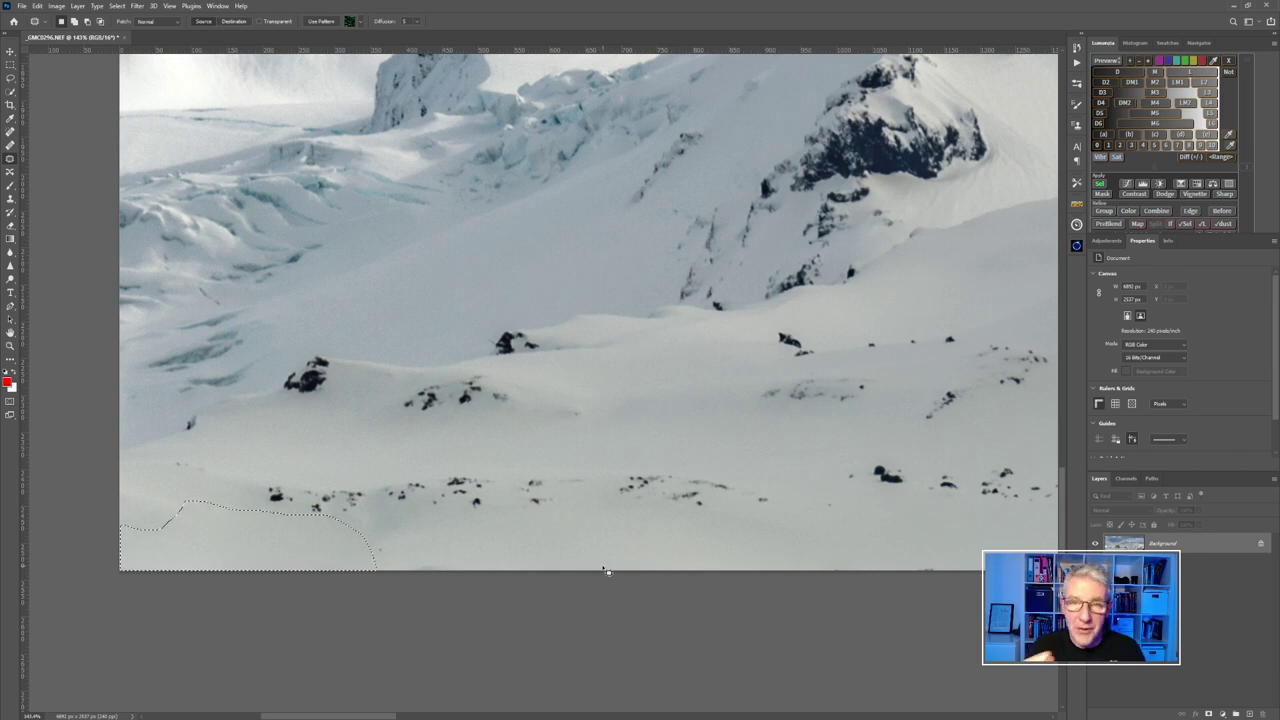
key(ctrl+d)
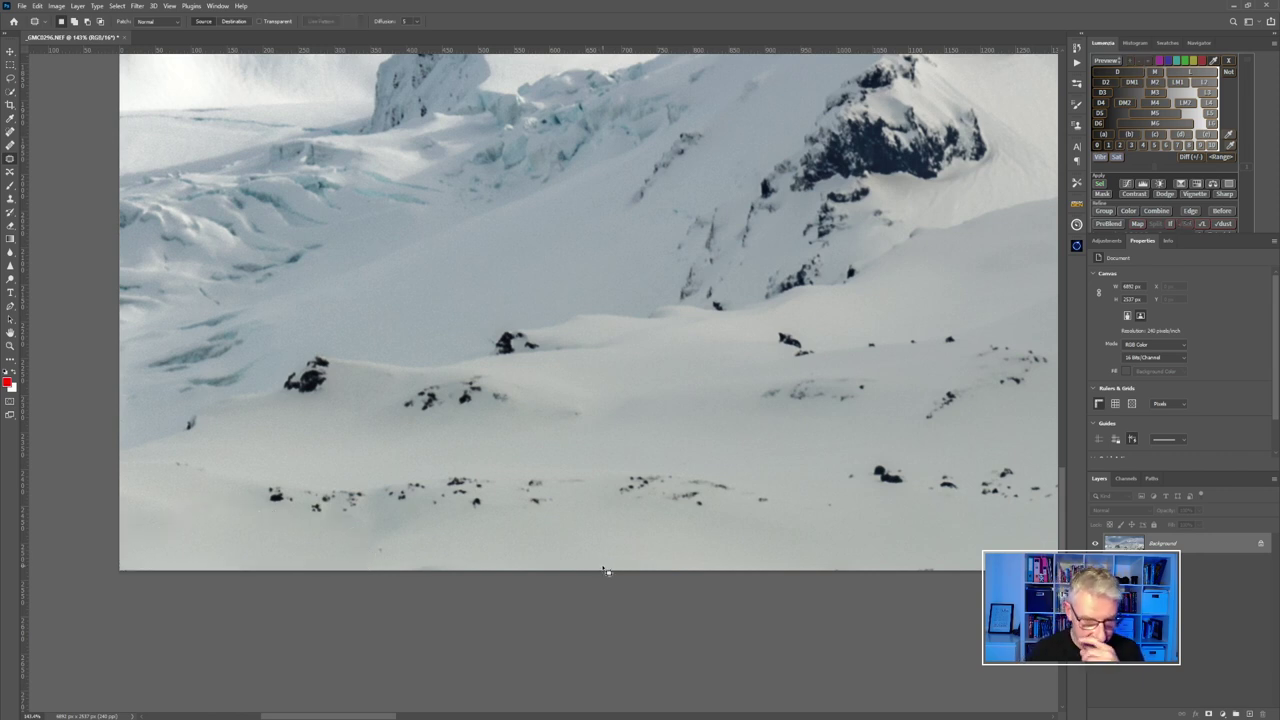
scroll(603, 570, down, 3)
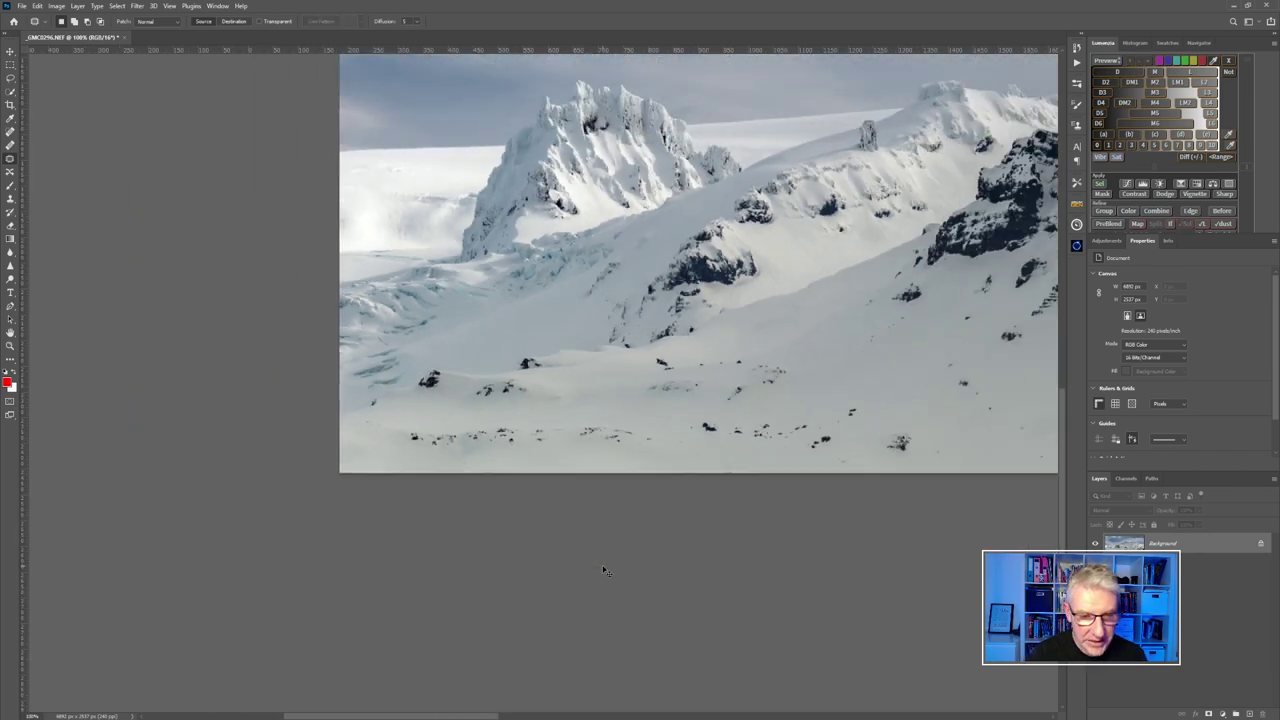
scroll(603, 570, down, 1)
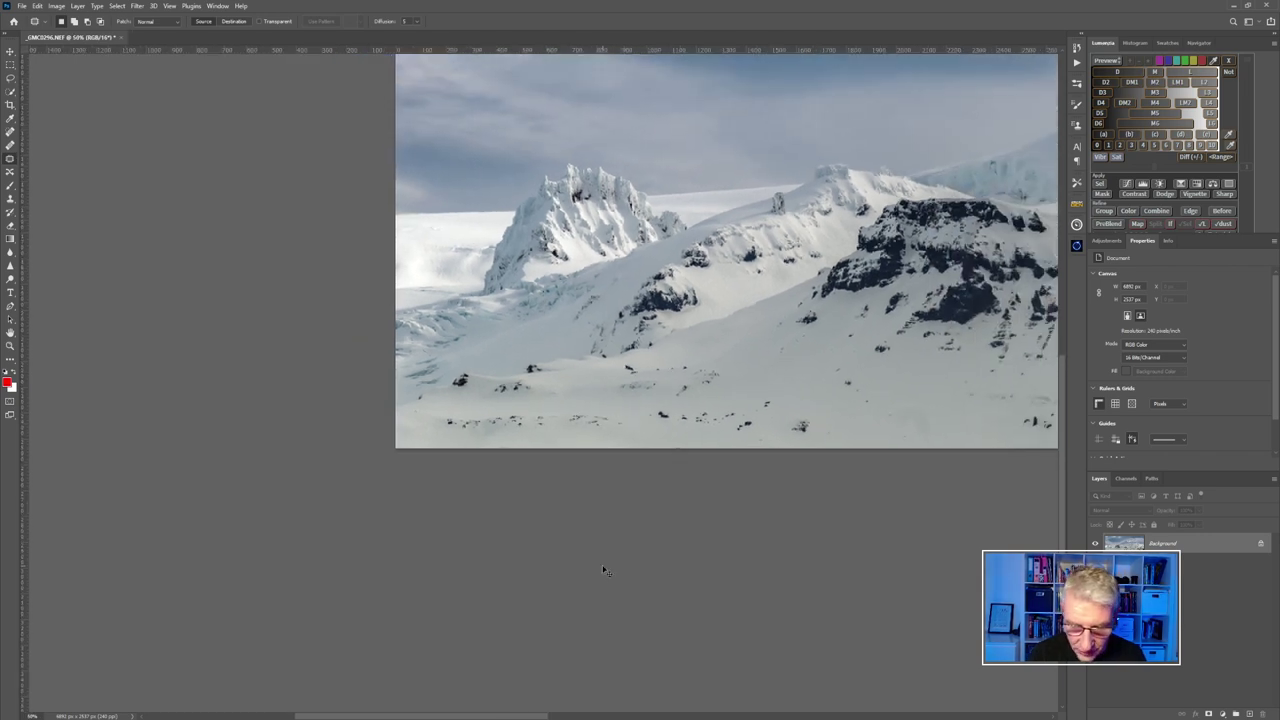
key(ctrl+0)
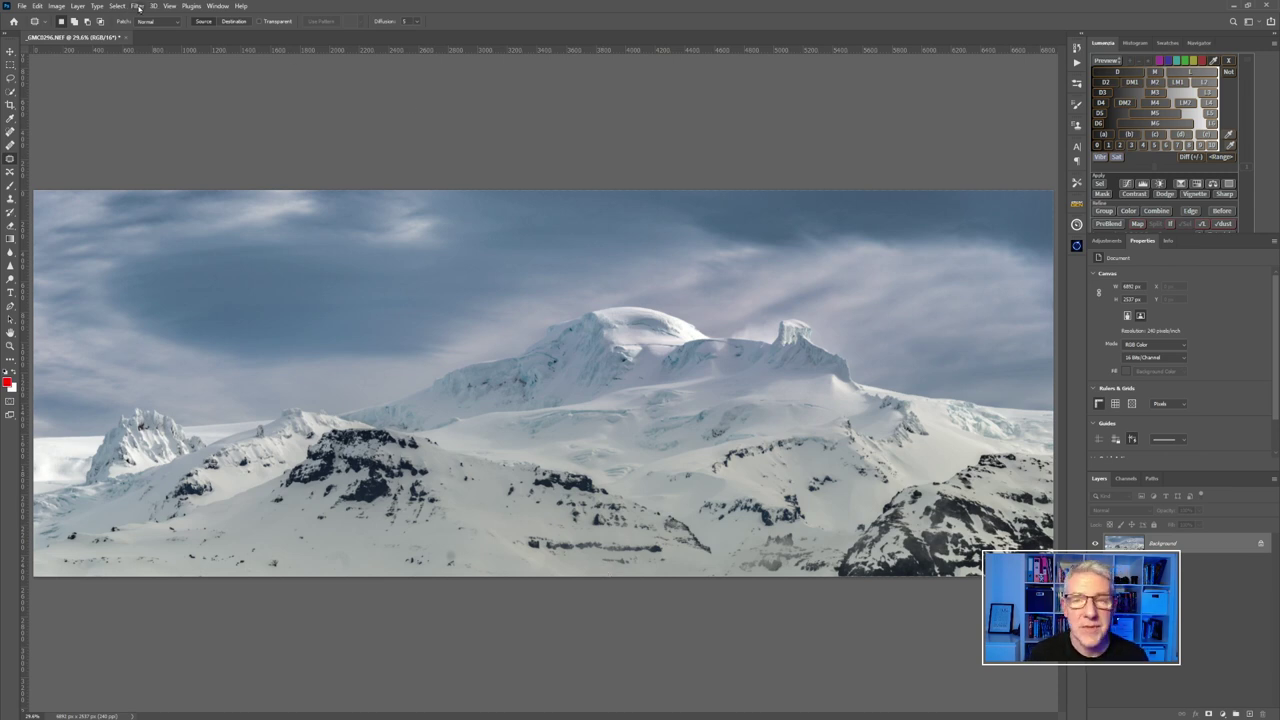
Run Filter > Skylum Software > Luminar AI on the panorama.
click(139, 7)
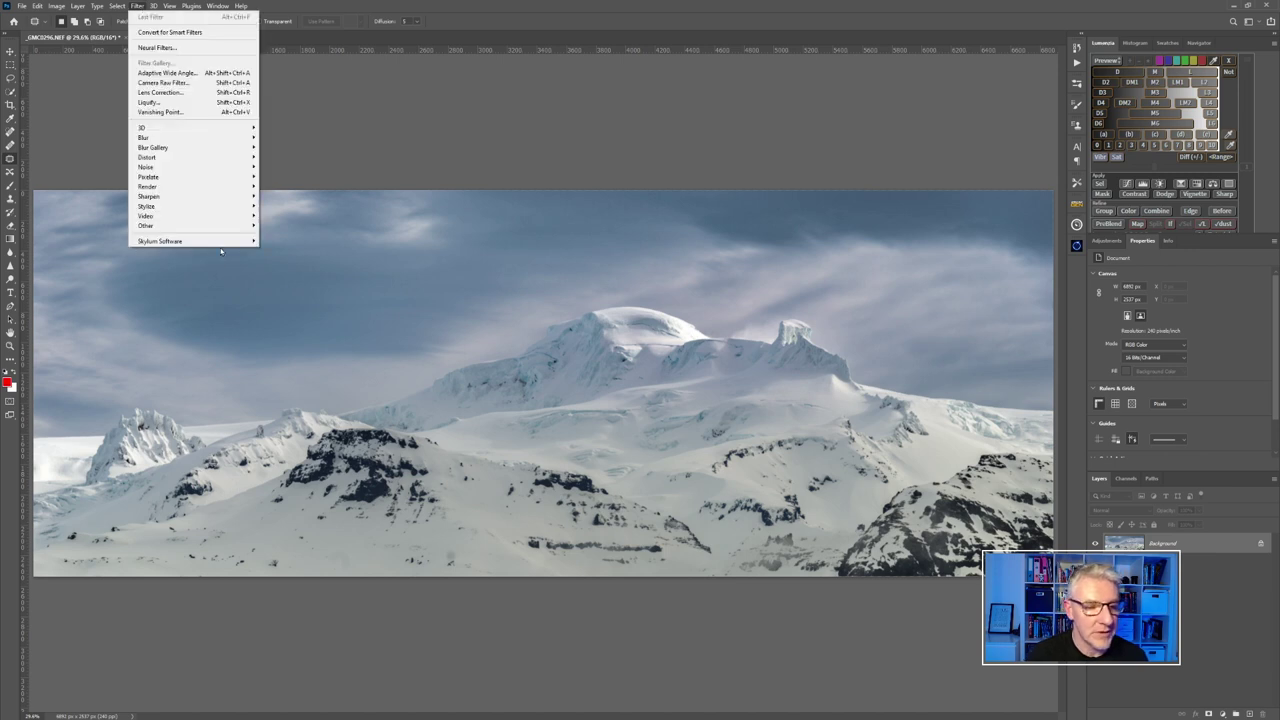
click(283, 251)
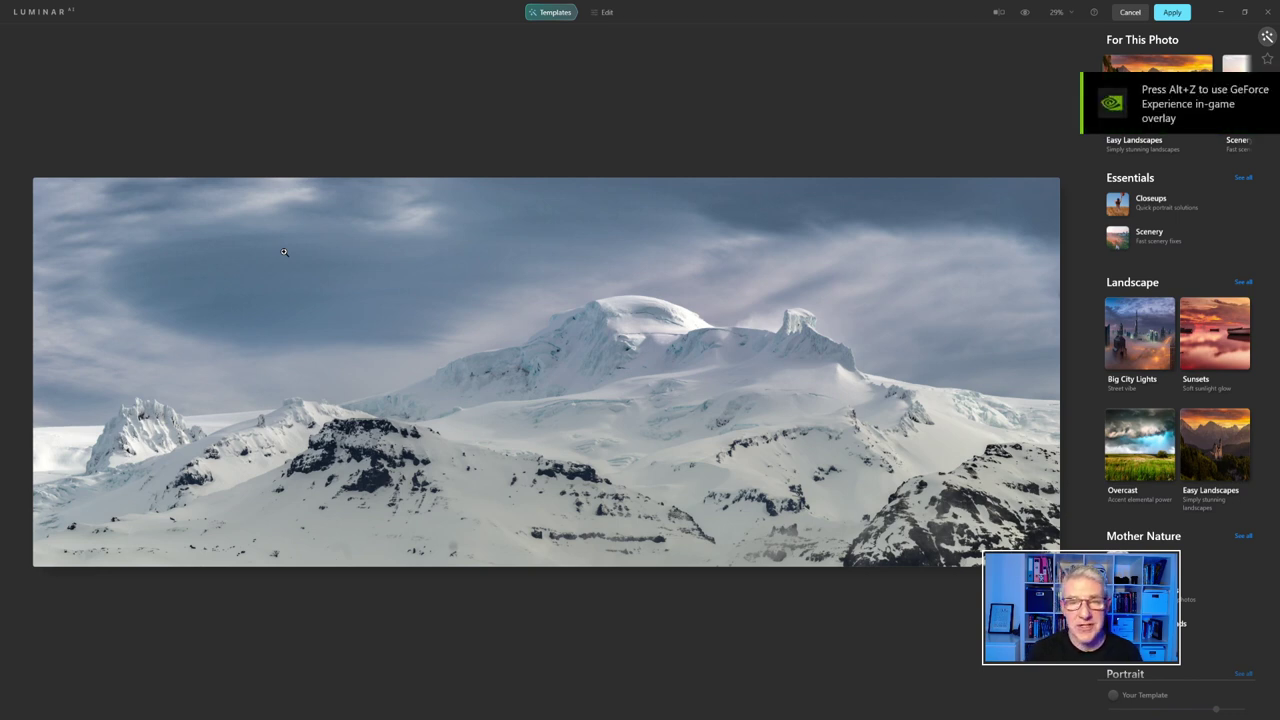
Apply Luminar AI's Easy Landscapes 'Snowfall' template and send the result back to Photoshop.
click(1226, 450)
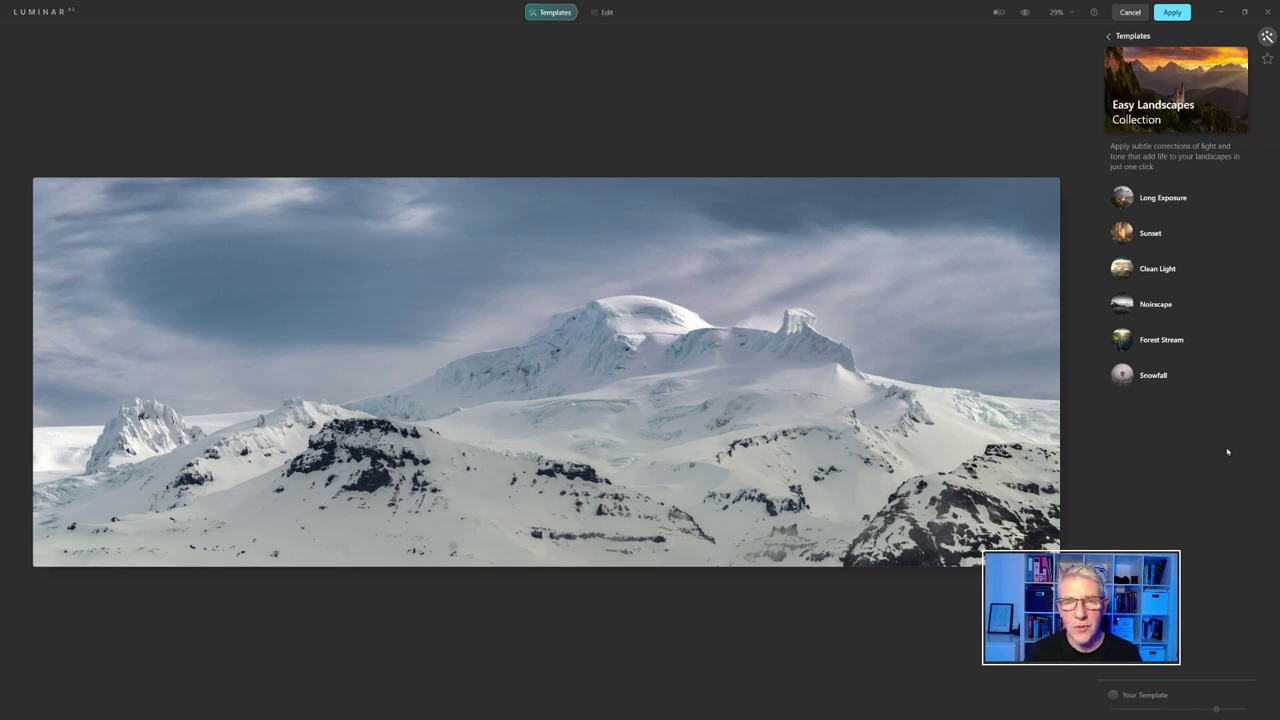
click(1158, 378)
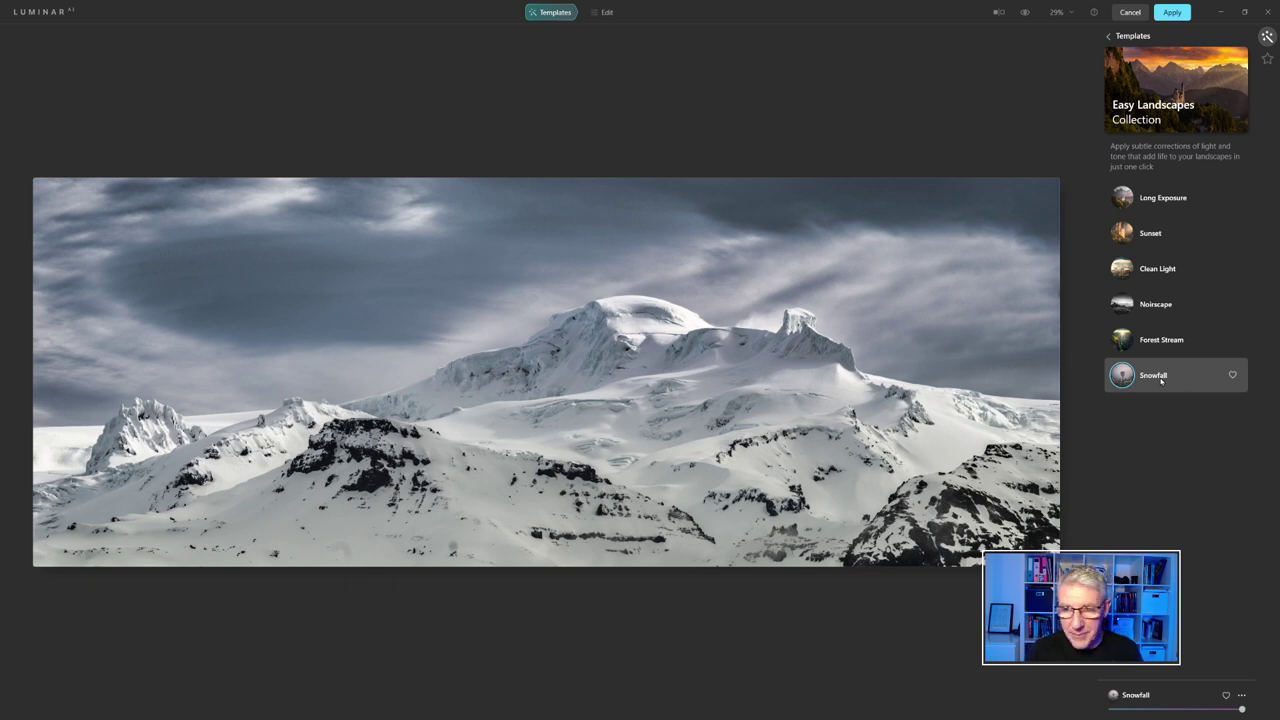
click(606, 12)
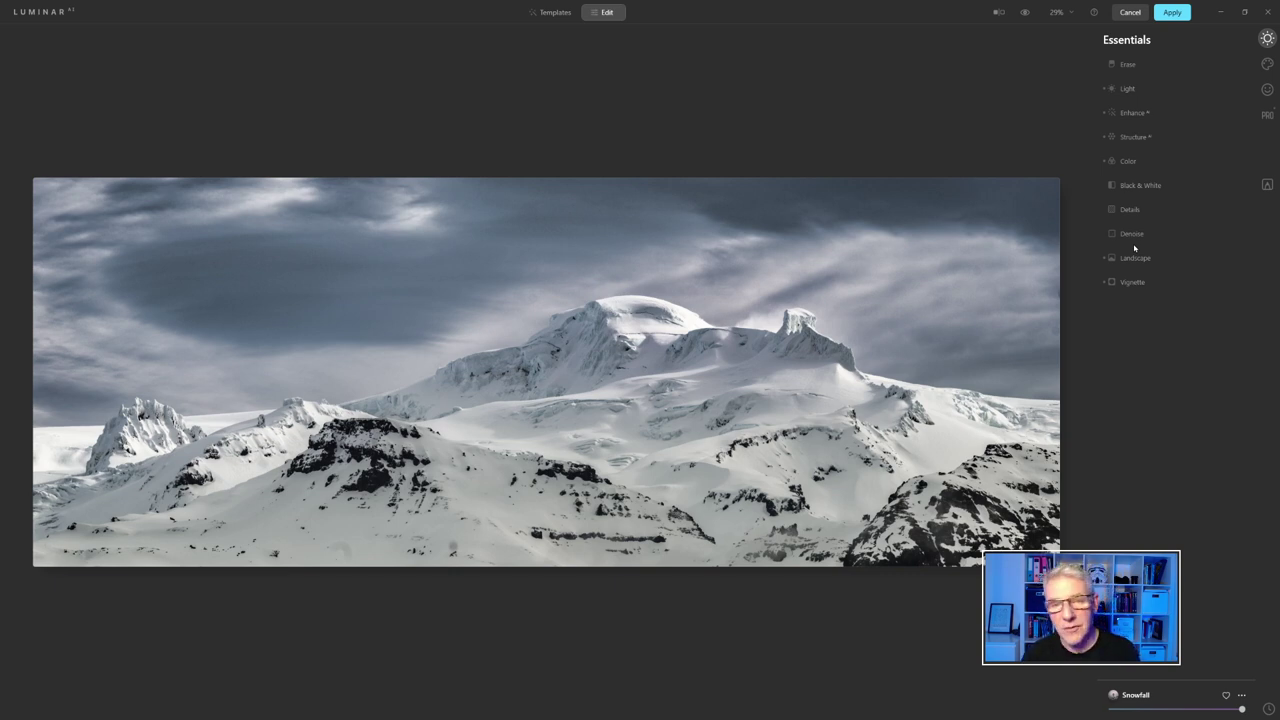
click(1173, 13)
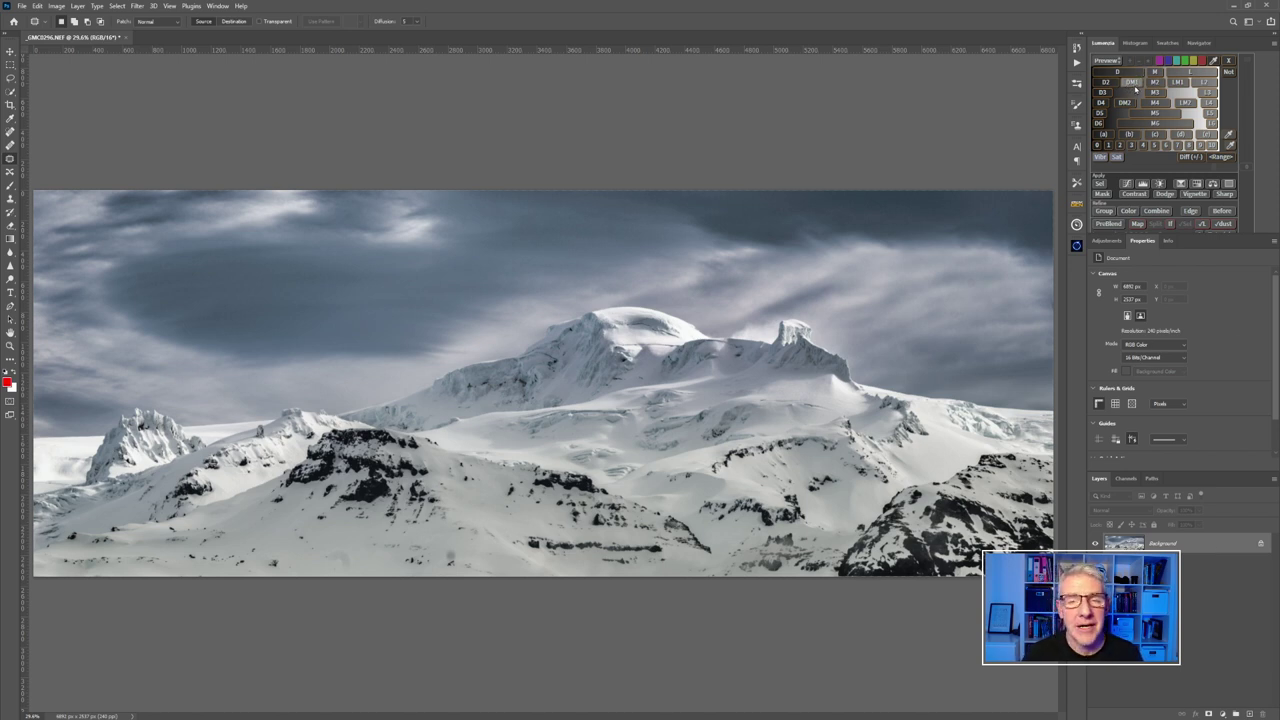
Preview a Lumenzia DM1 luminosity mask and raise its strength past 55.
click(1134, 84)
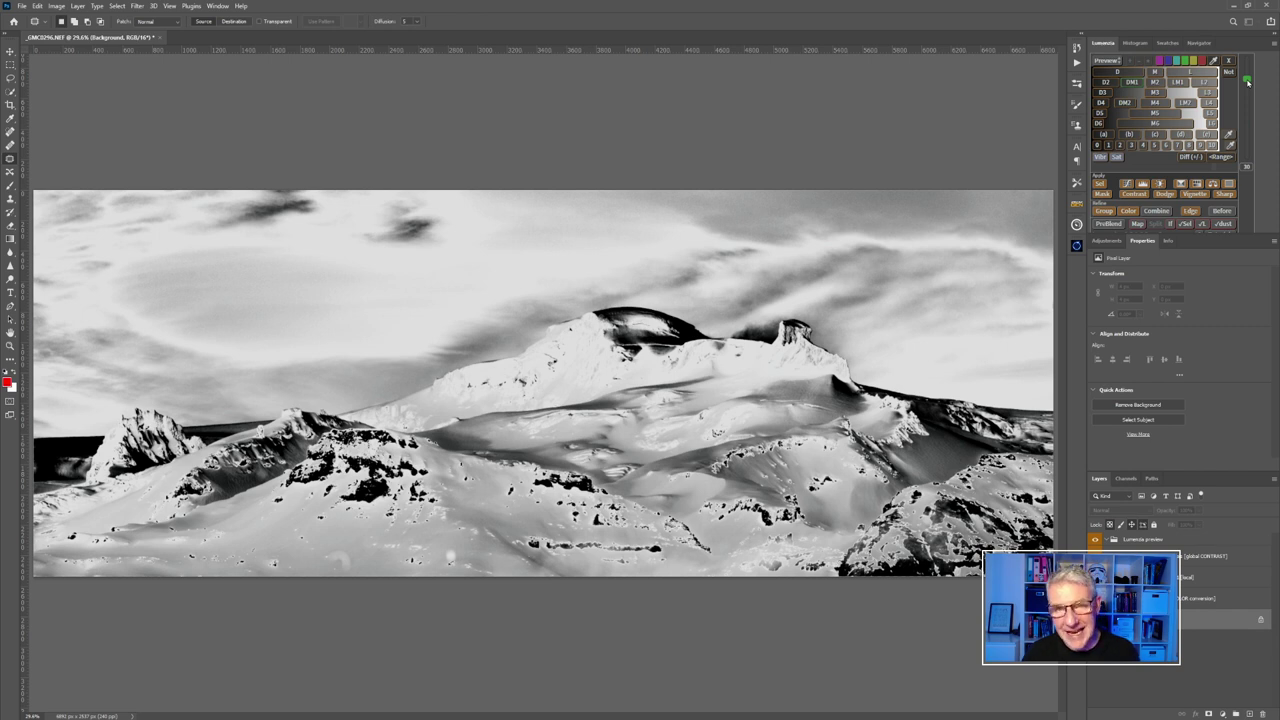
drag(1247, 83, 1247, 91)
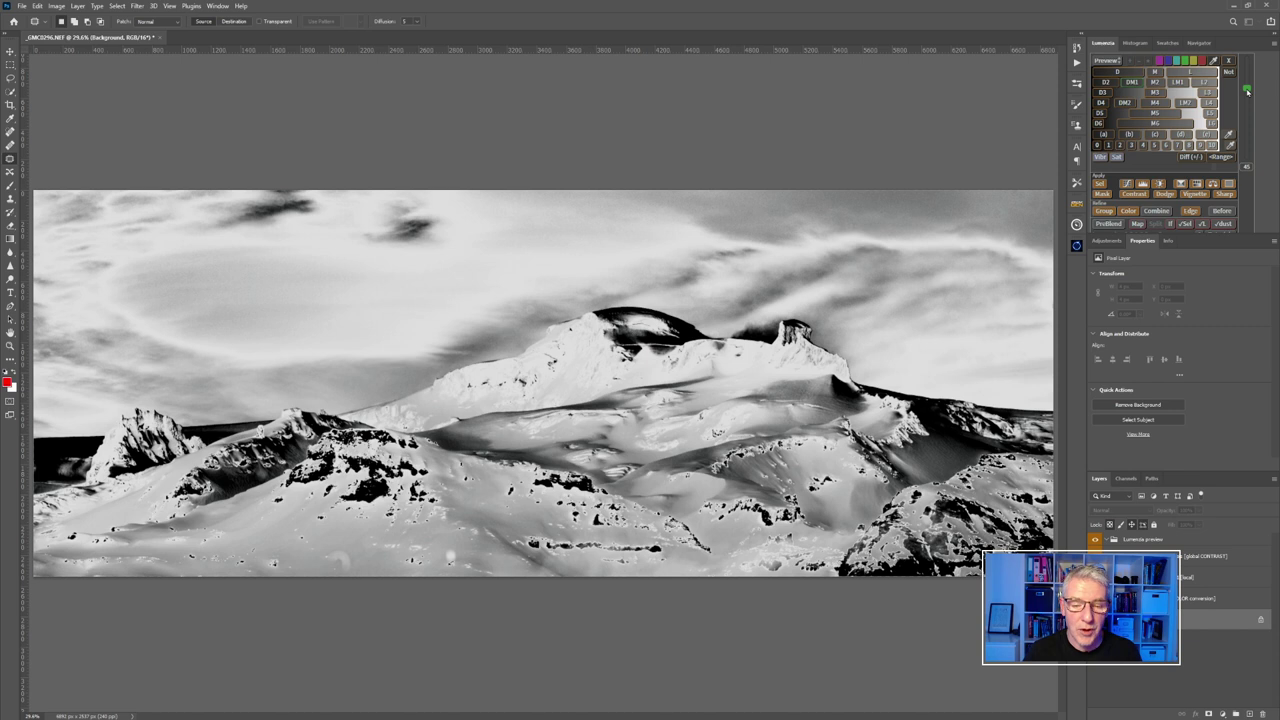
drag(1247, 91, 1247, 98)
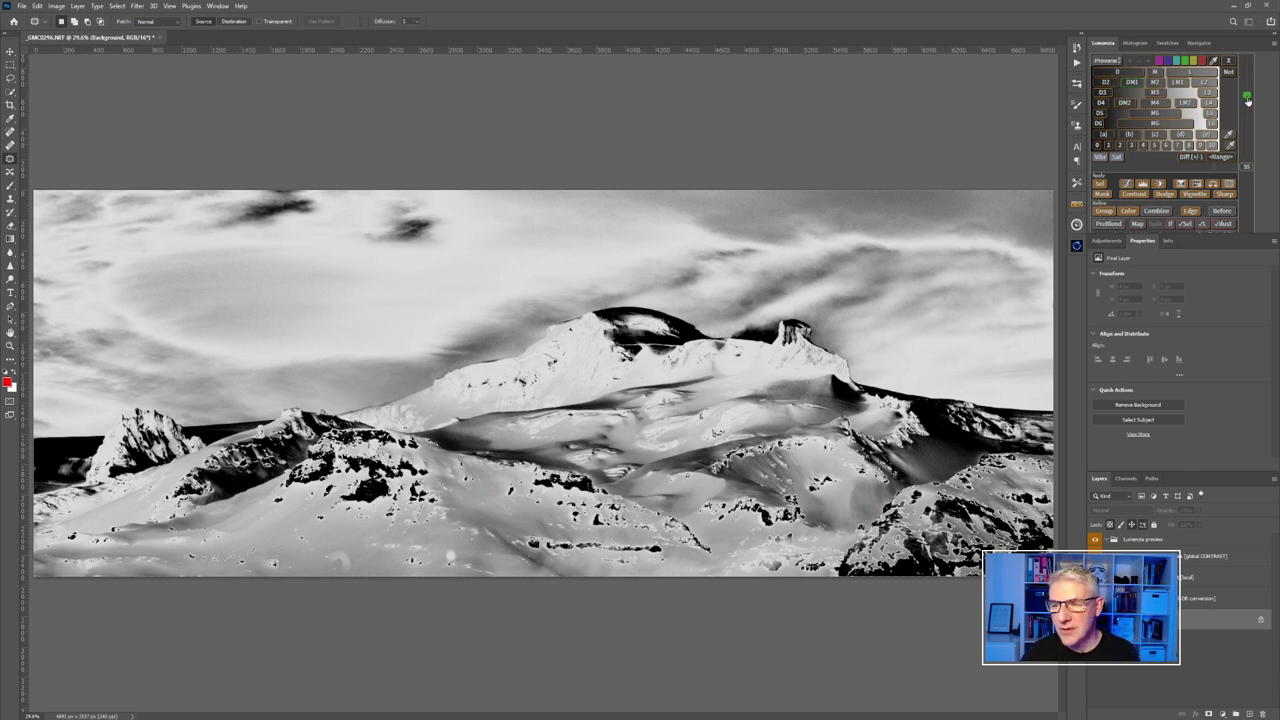
drag(1247, 101, 1247, 123)
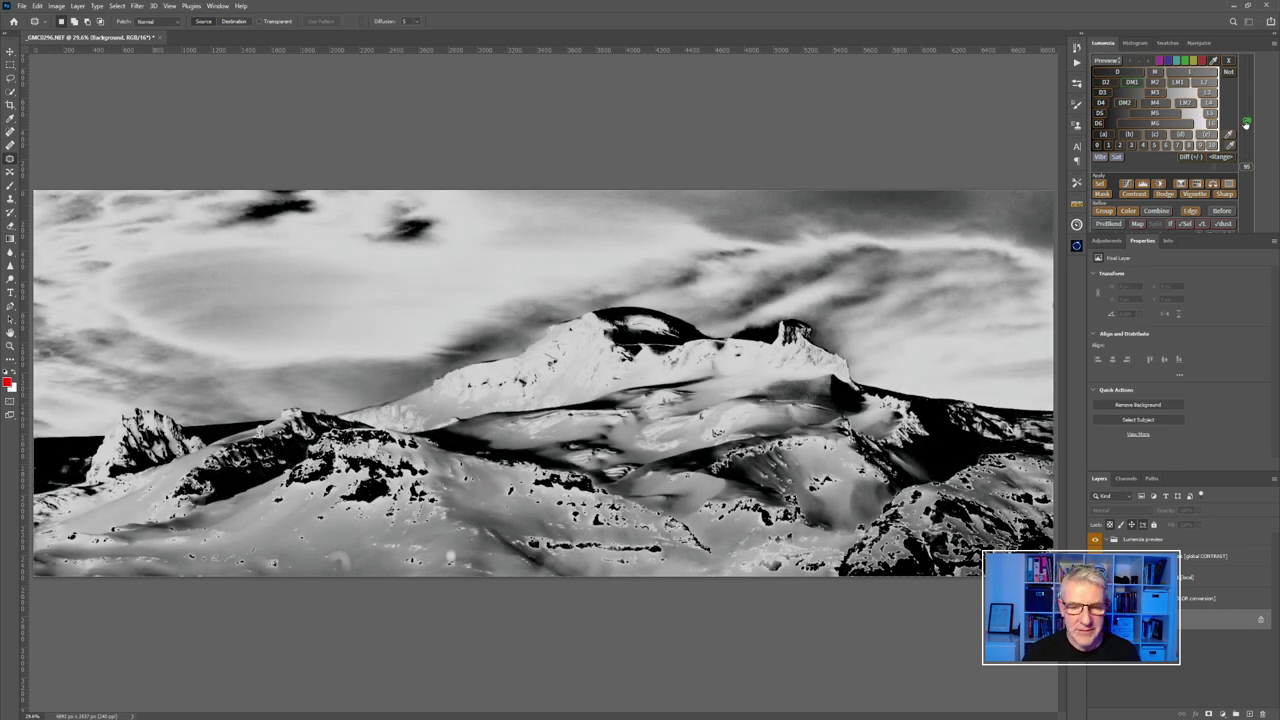
Set the CONTRAST Levels gamma to 1.07 and create the DM1 Contrast curves layer.
click(1188, 561)
drag(1211, 352, 1224, 354)
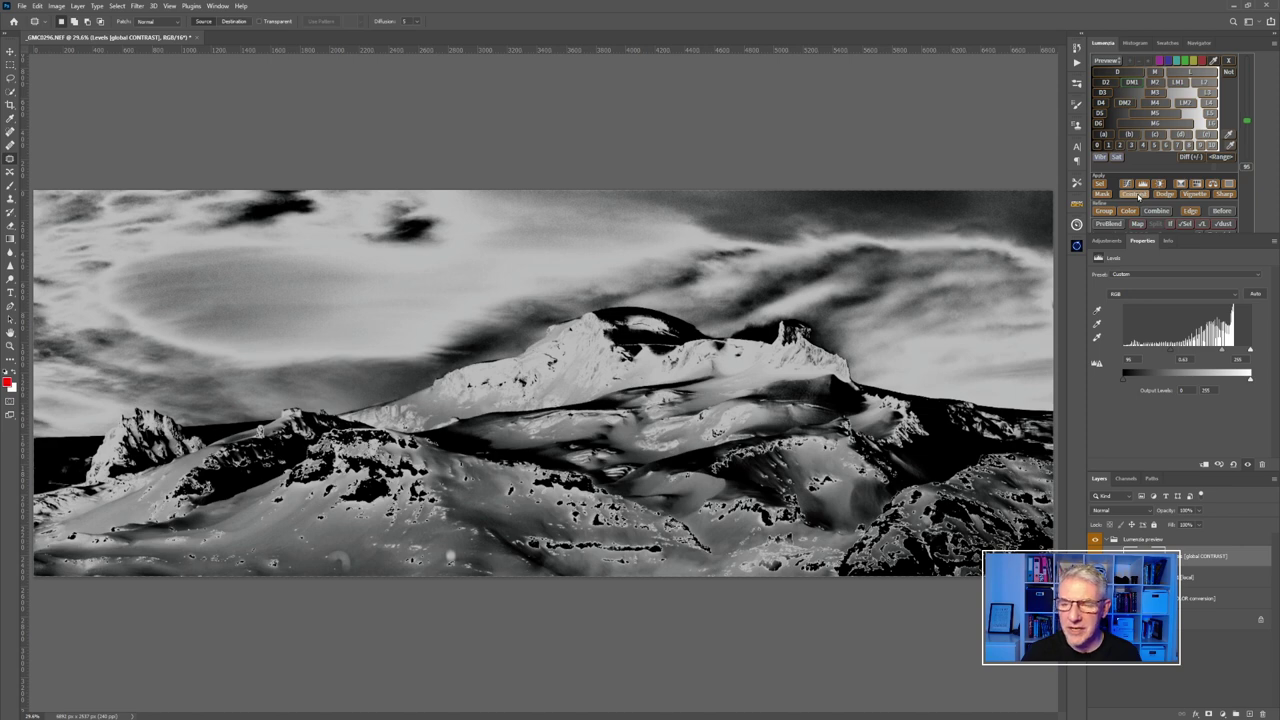
click(1137, 195)
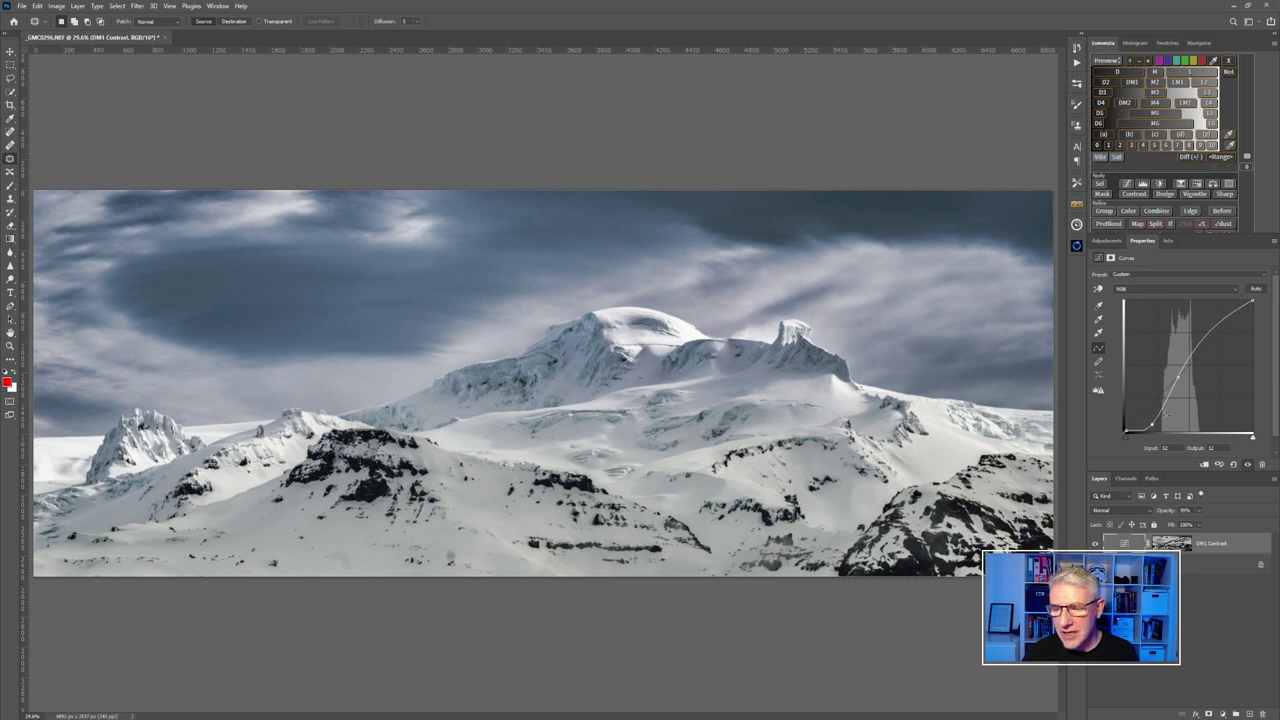
Lower the DM1 Contrast curve's shadow point to output 10, then select the layer's mask.
drag(1149, 421, 1152, 425)
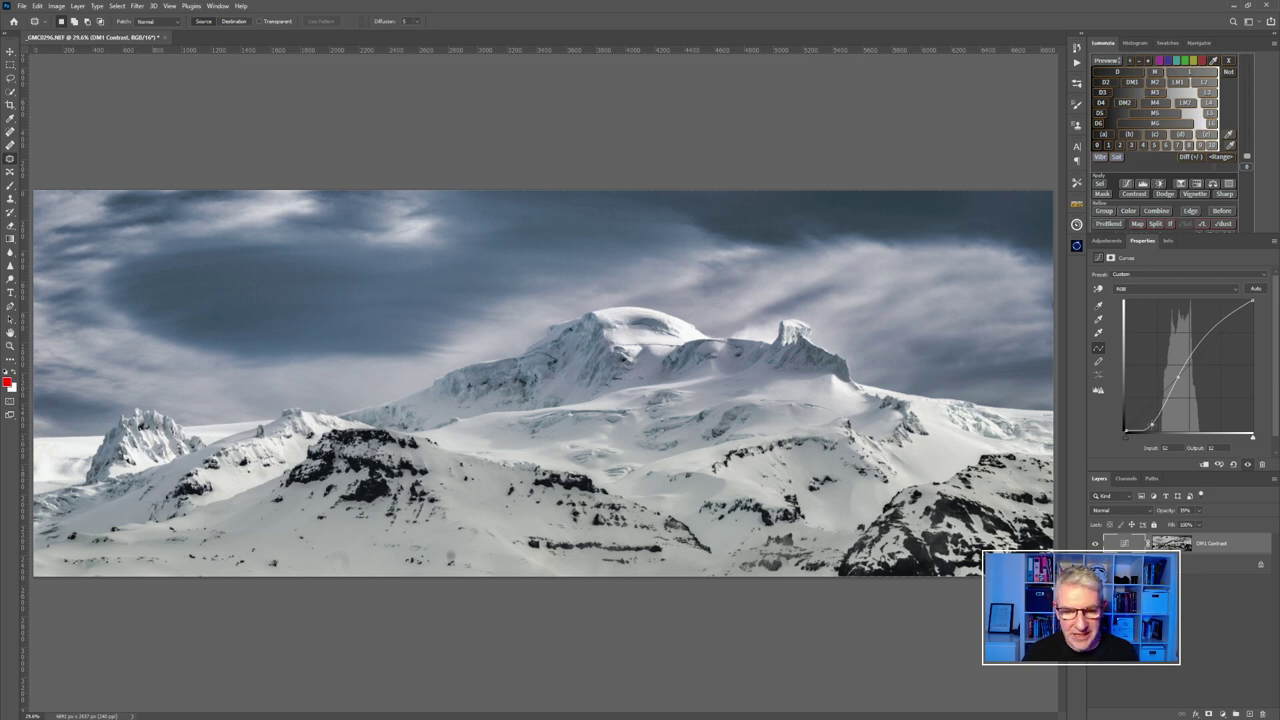
drag(1152, 425, 1159, 430)
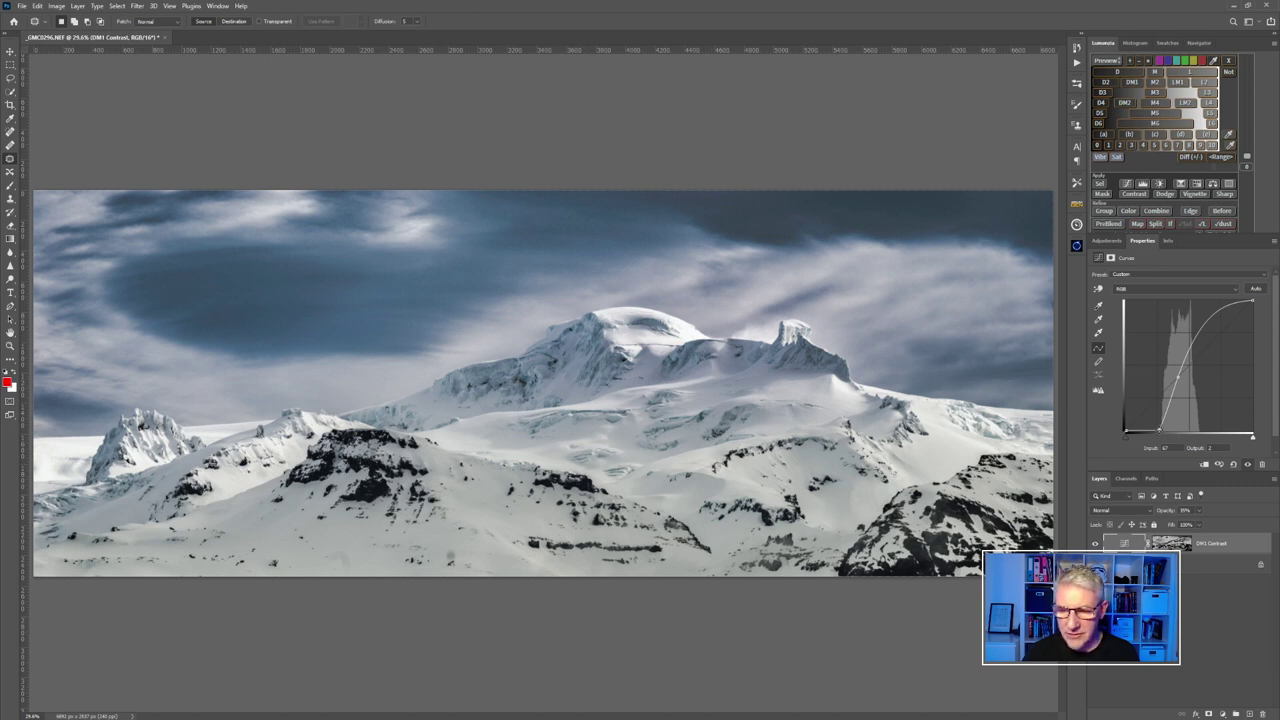
mouse_move(1159, 430)
mouse_down()
mouse_move(1174, 428)
mouse_move(1152, 425)
mouse_up()
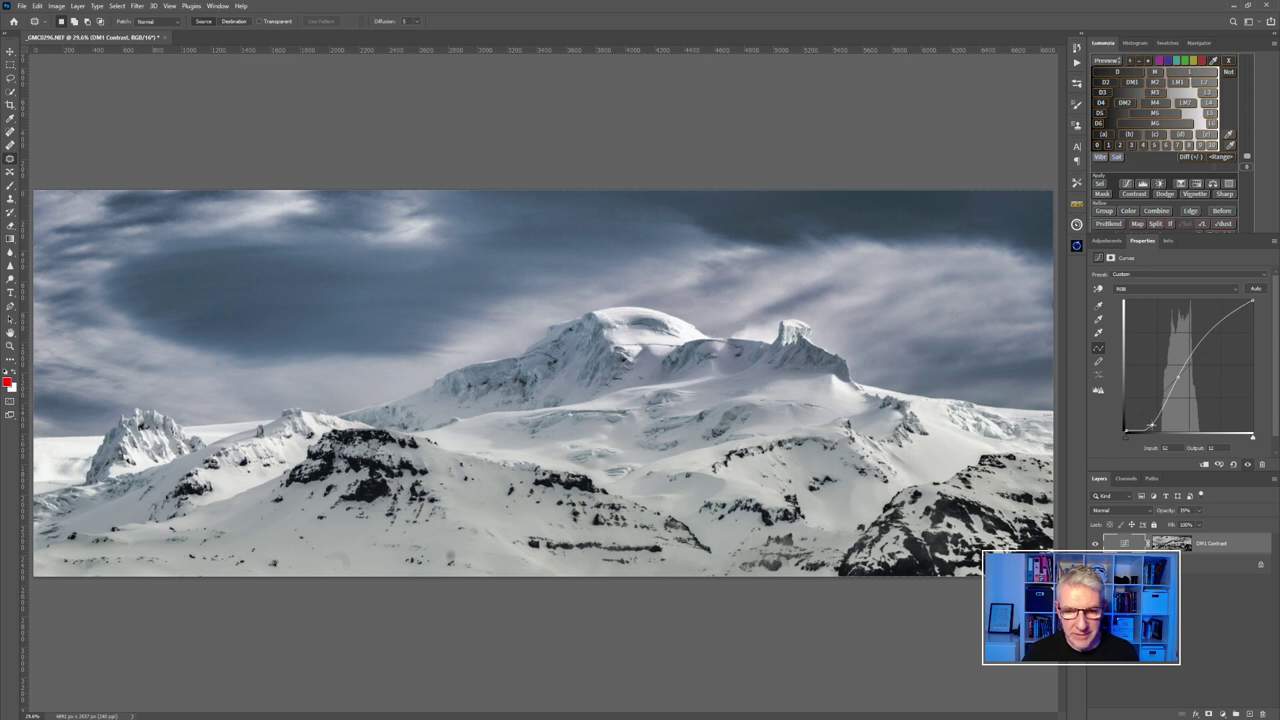
drag(1152, 425, 1152, 426)
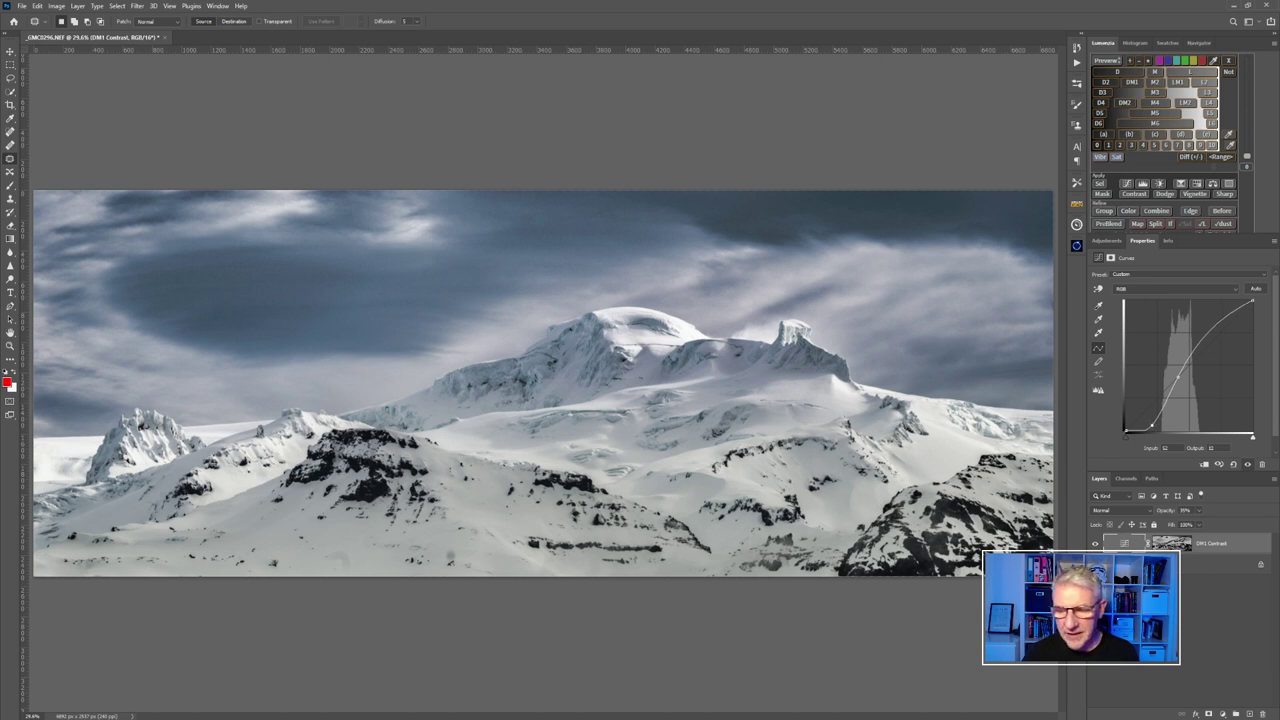
key(Down)
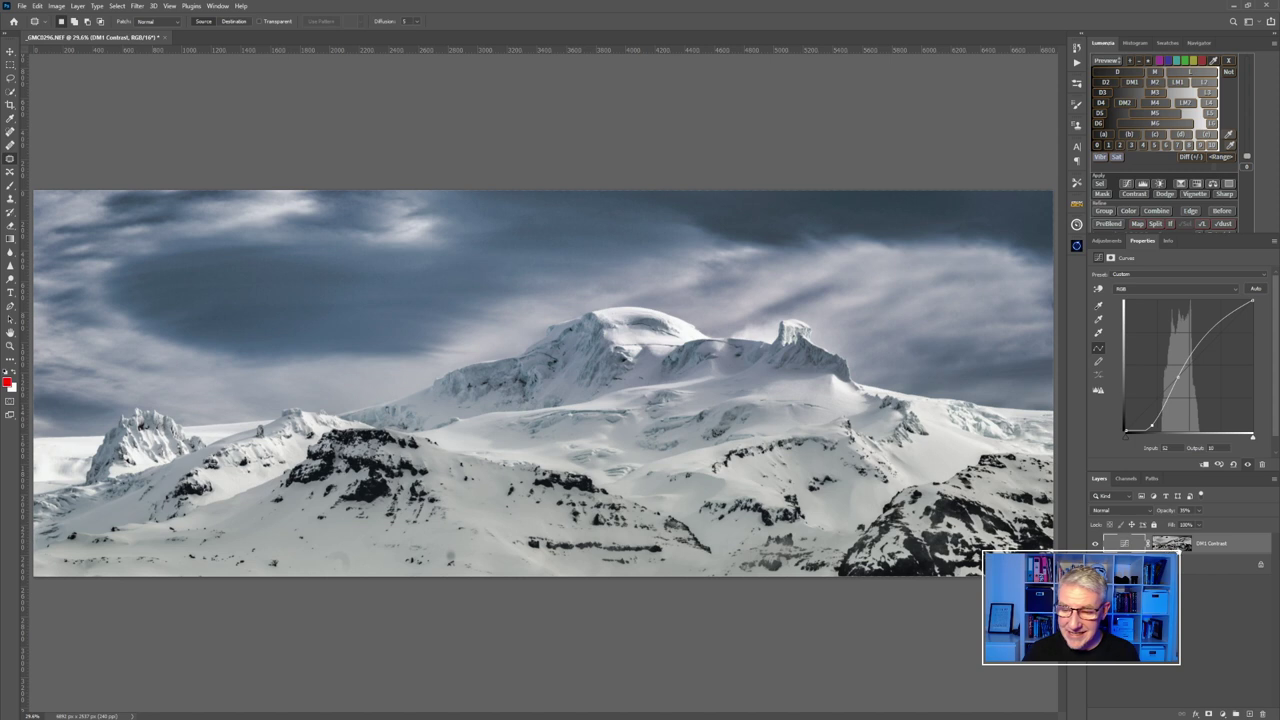
click(1172, 544)
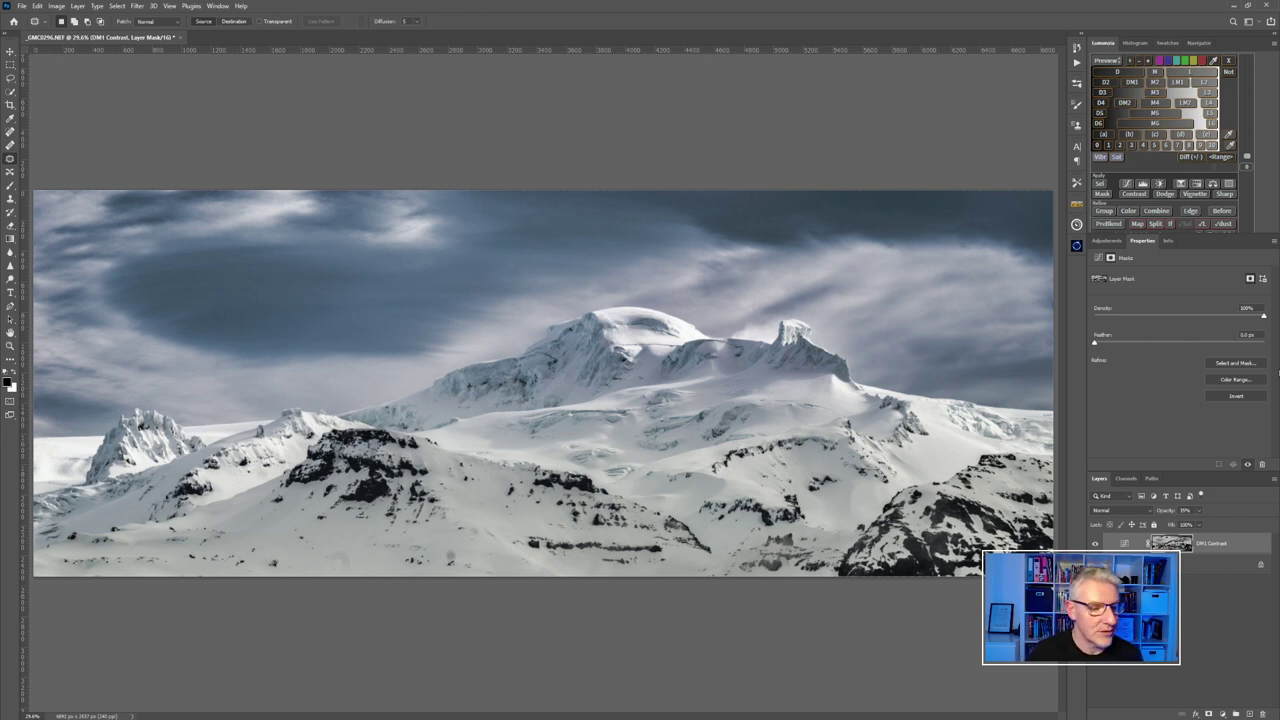
Paint the DM1 Contrast mask over the right-peak sky with a 100% opacity, 0% hardness brush.
click(10, 186)
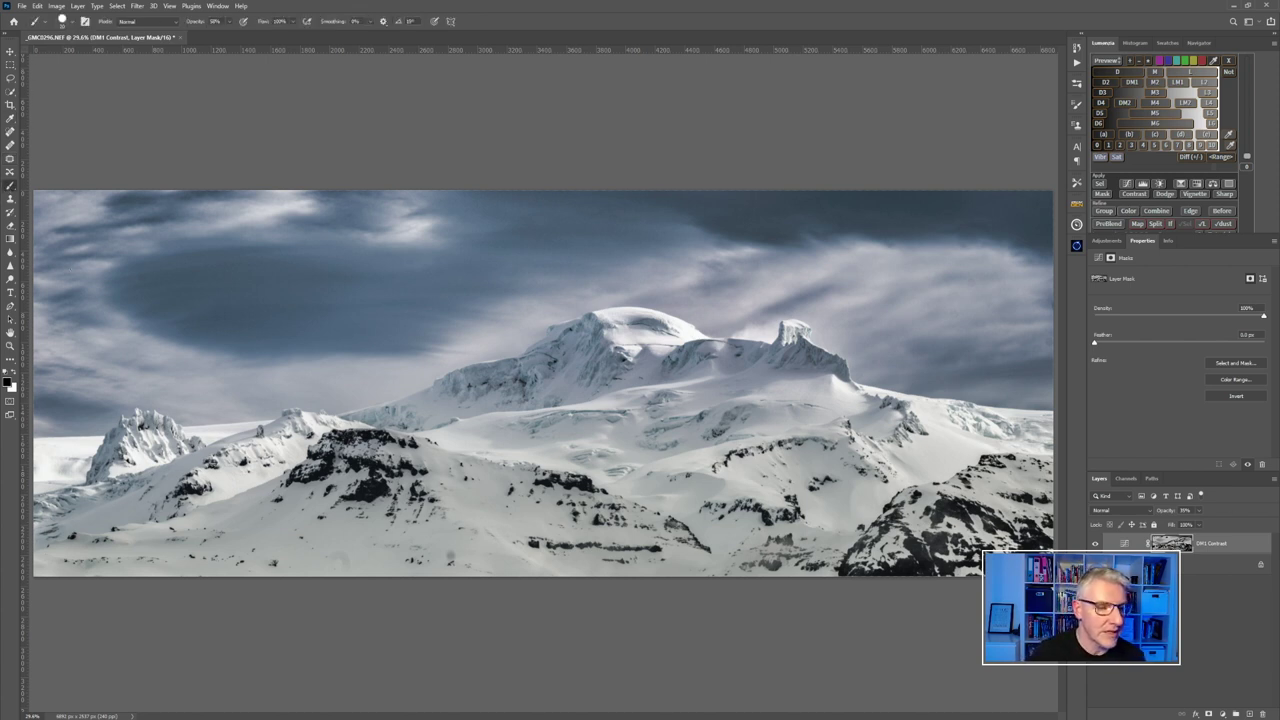
click(229, 21)
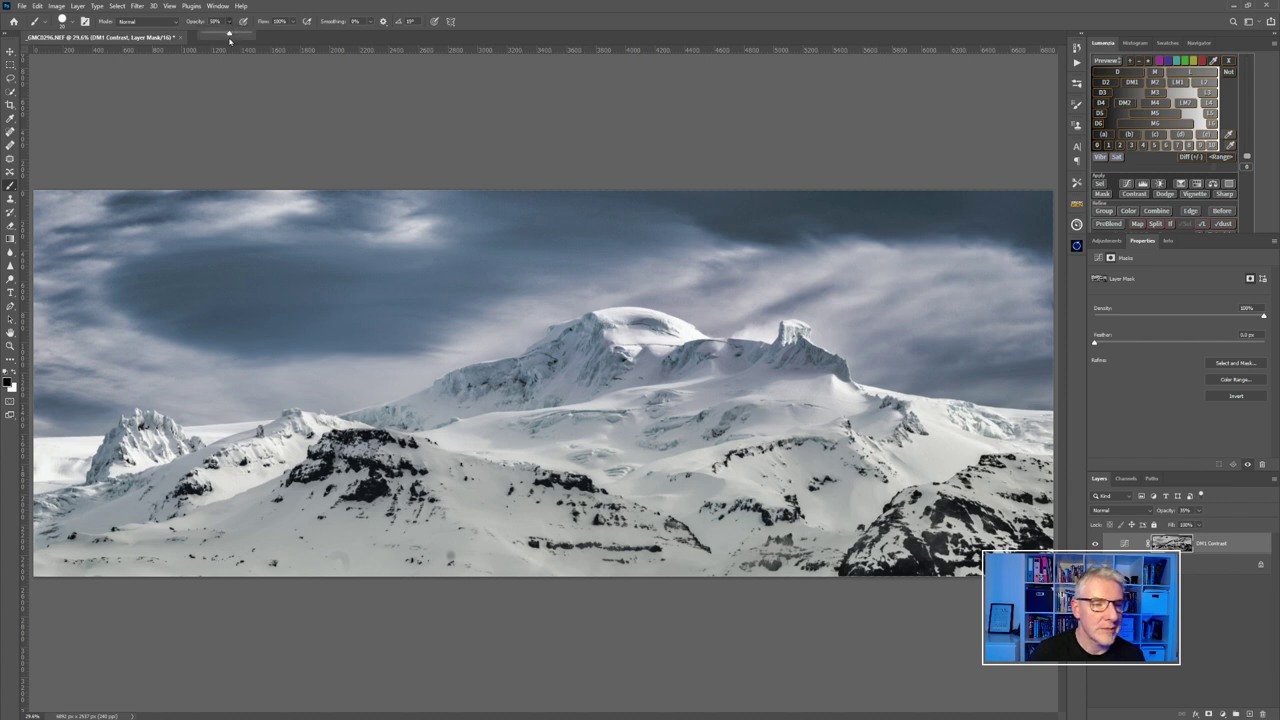
drag(229, 36, 270, 44)
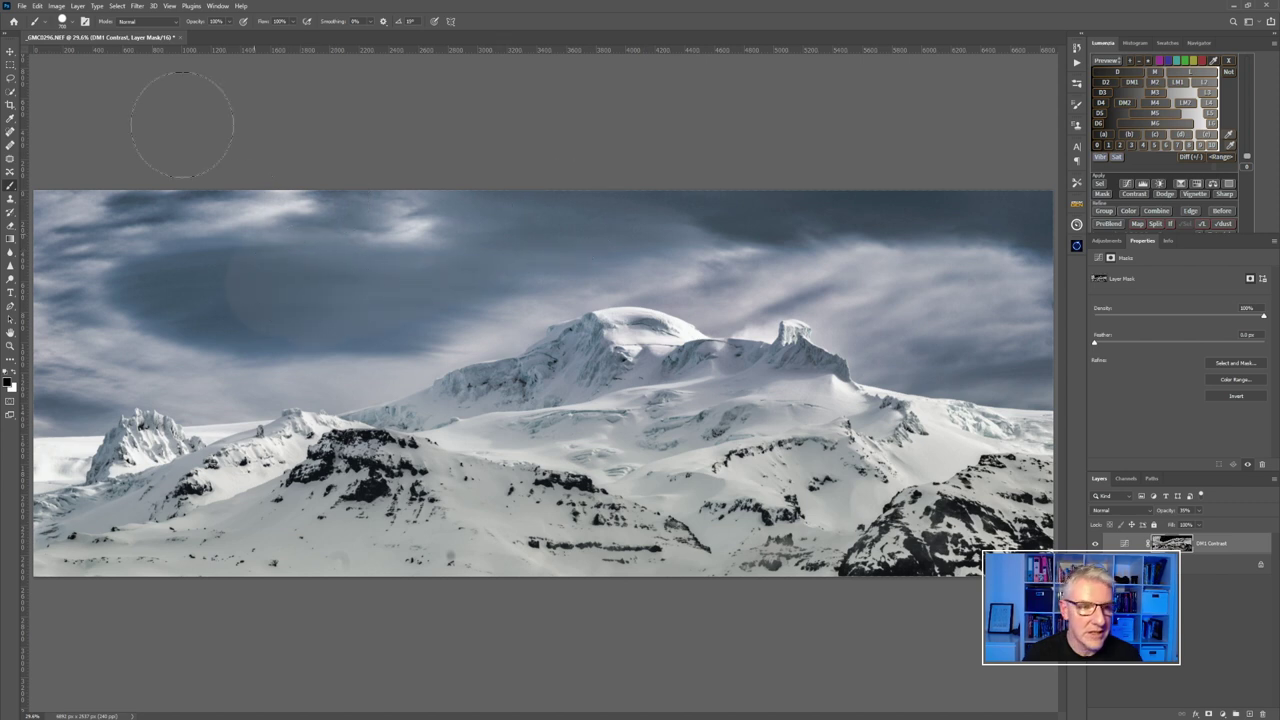
click(73, 22)
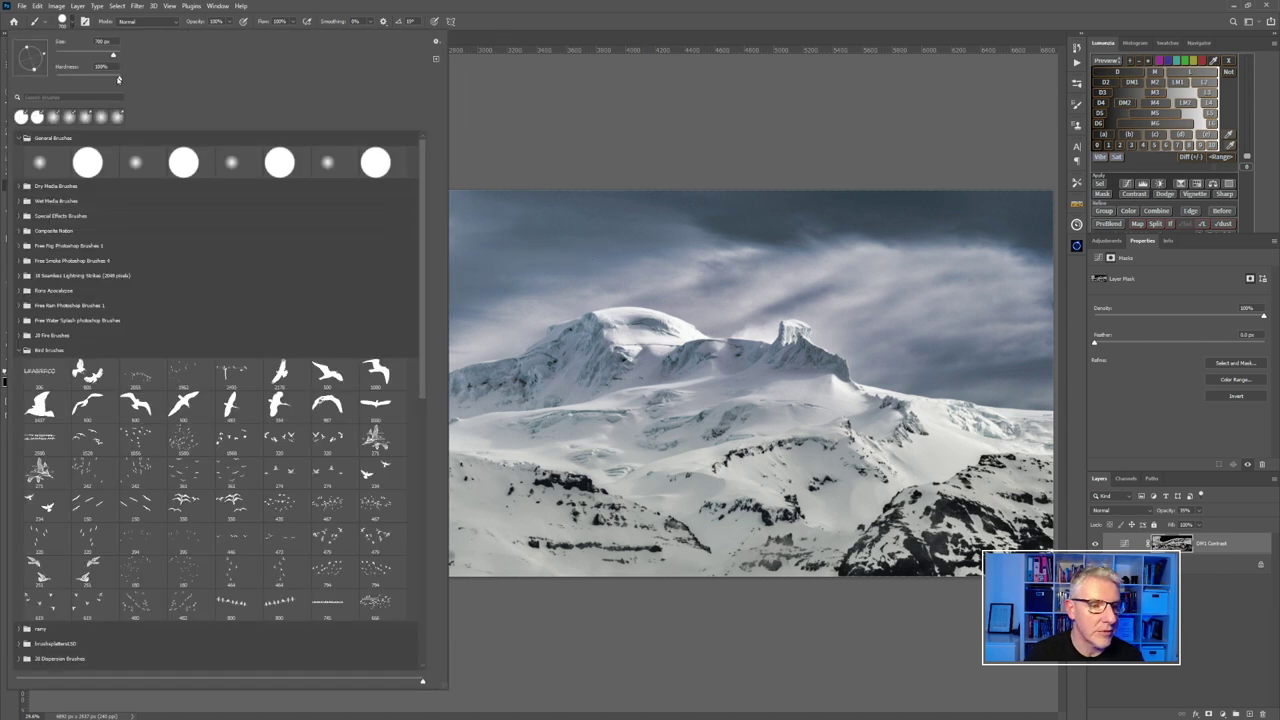
drag(120, 80, 42, 81)
click(275, 5)
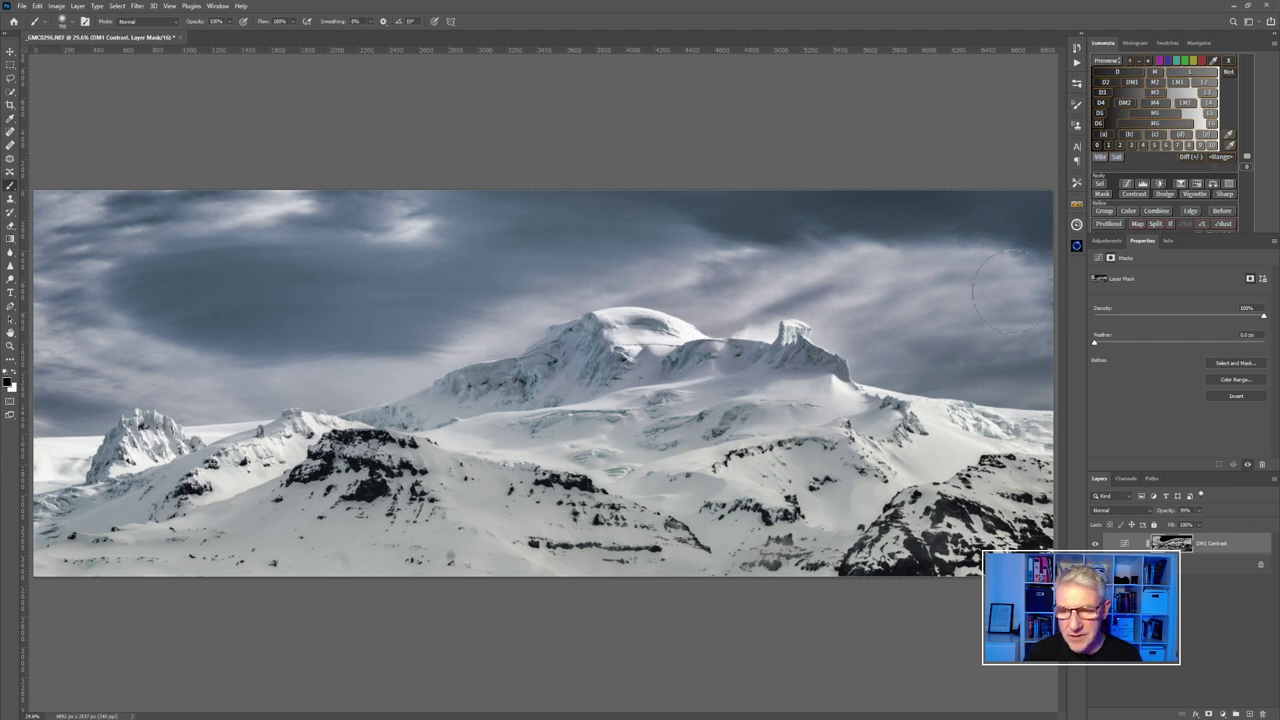
drag(735, 288, 722, 305)
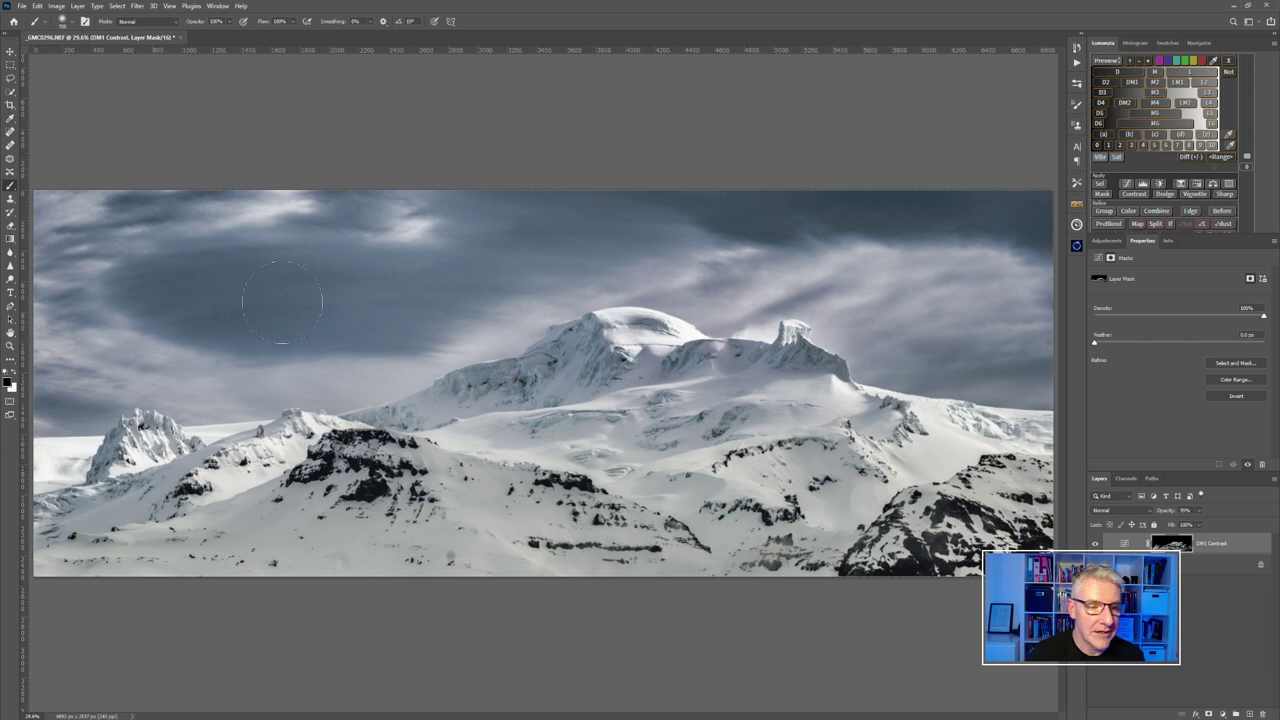
key(v)
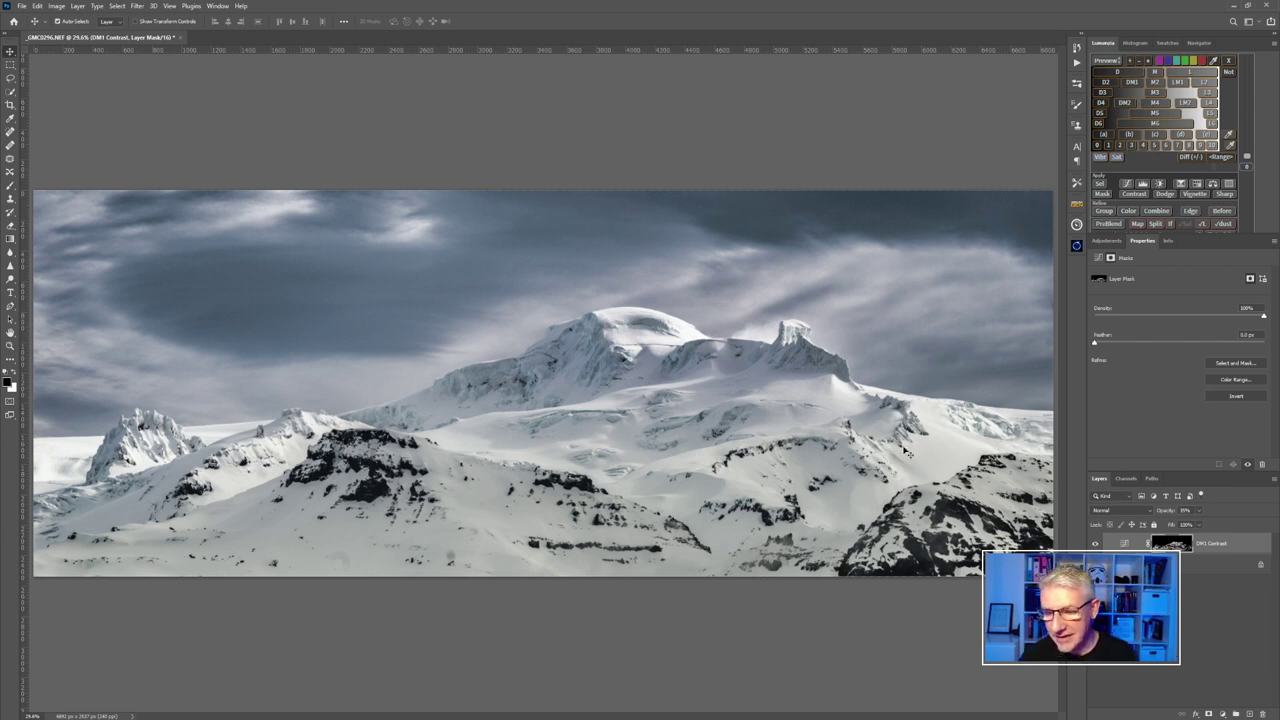
Check the mask thumbnail size options without changing them, then bring up DM1 Contrast's Curves properties.
right_click(1180, 552)
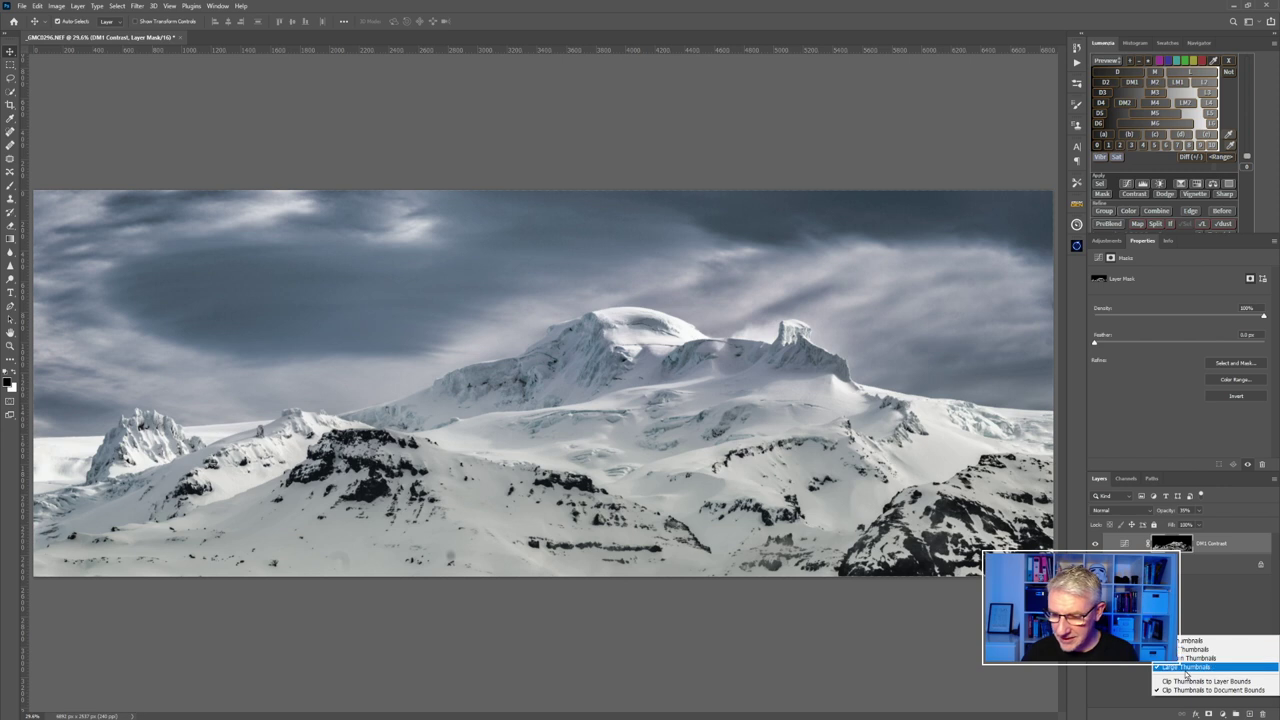
key(Escape)
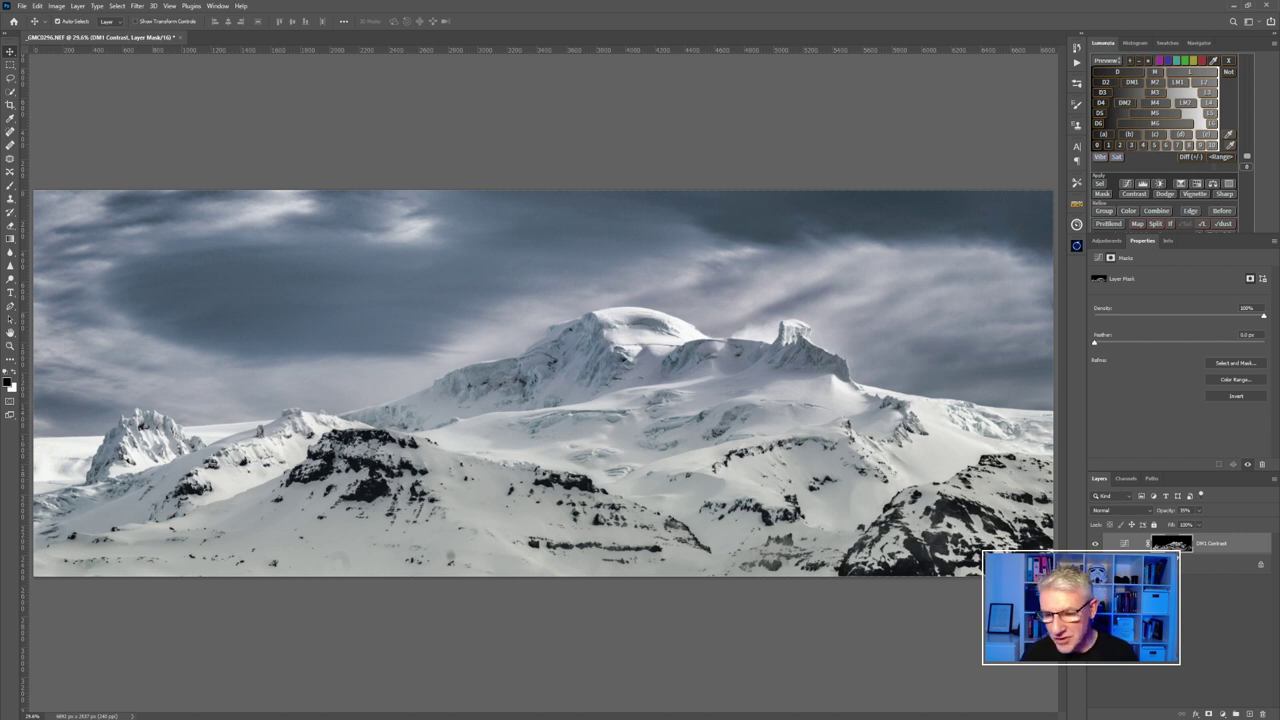
click(1218, 543)
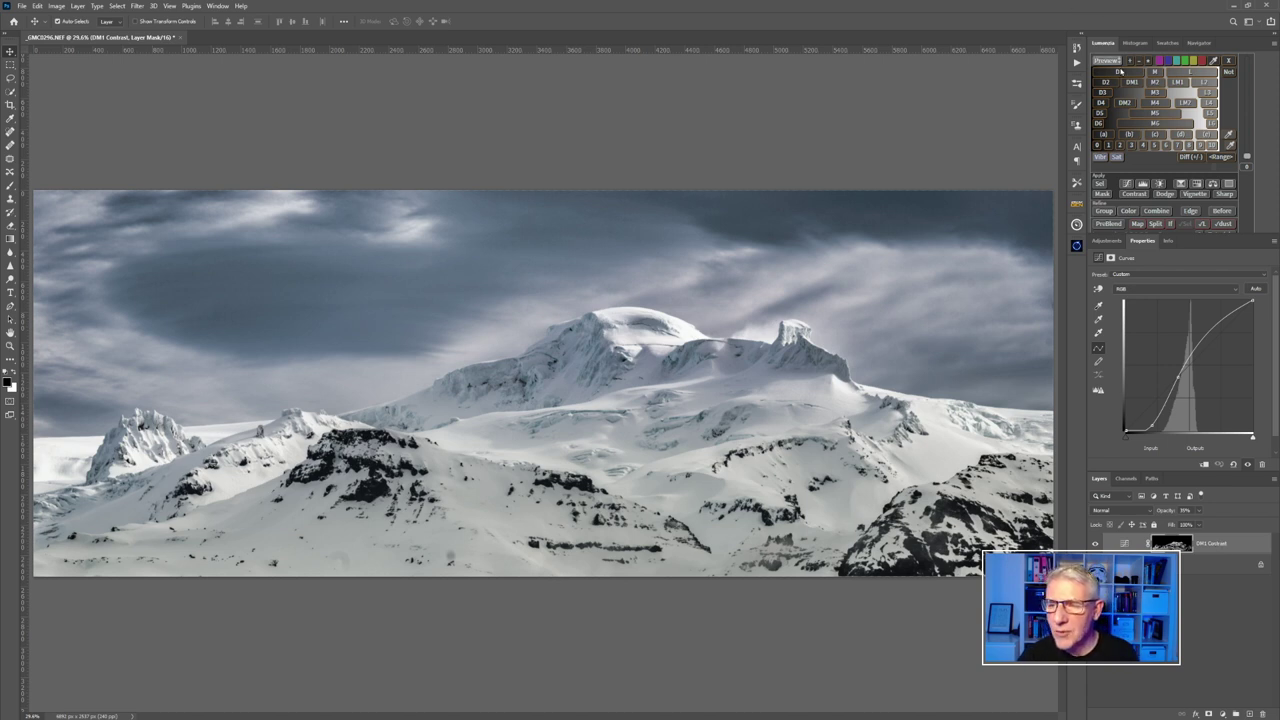
Preview Lumenzia zone 1, darken its midtones with Levels [global CONTRAST], and create the DM1 Levels layer.
click(1107, 145)
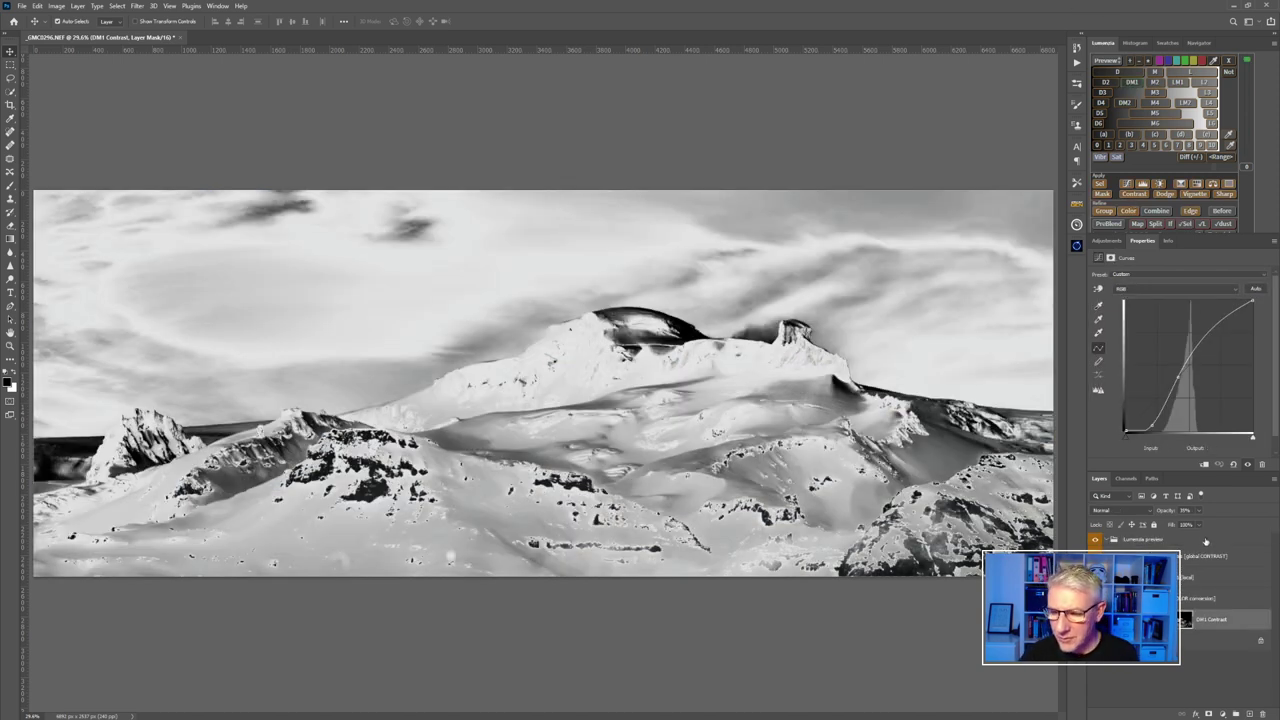
click(1198, 554)
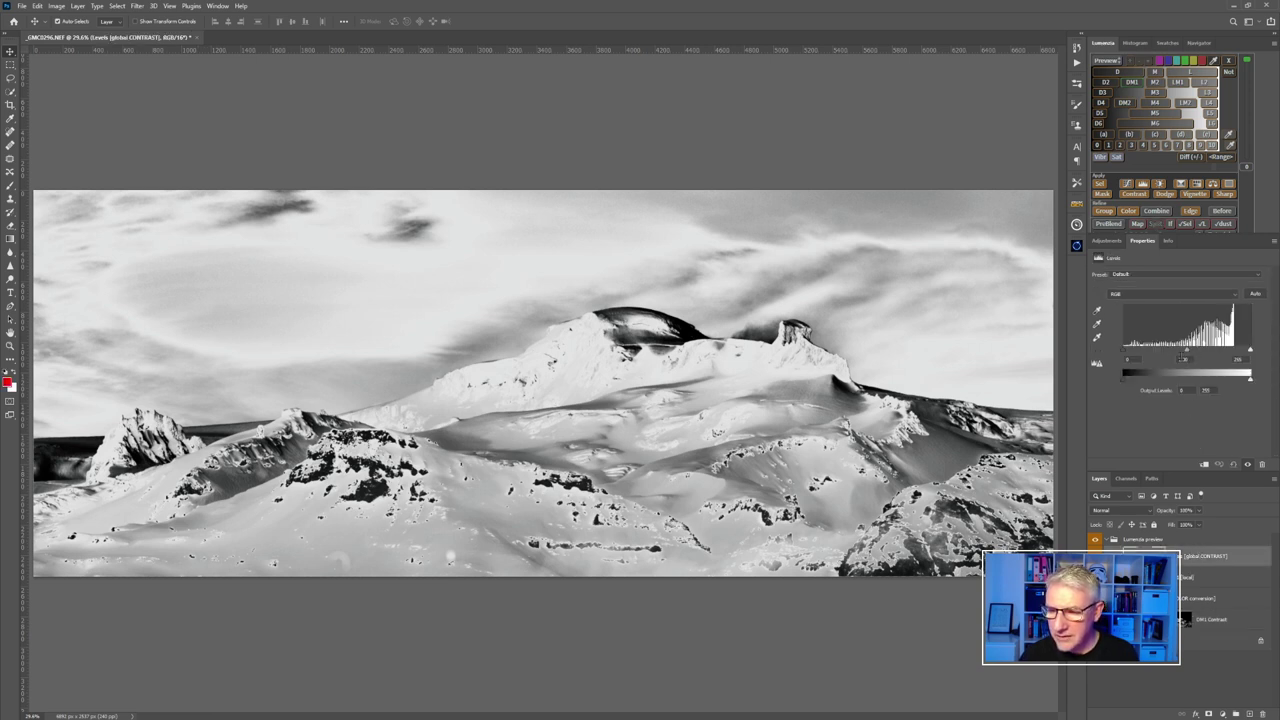
drag(1188, 353, 1210, 352)
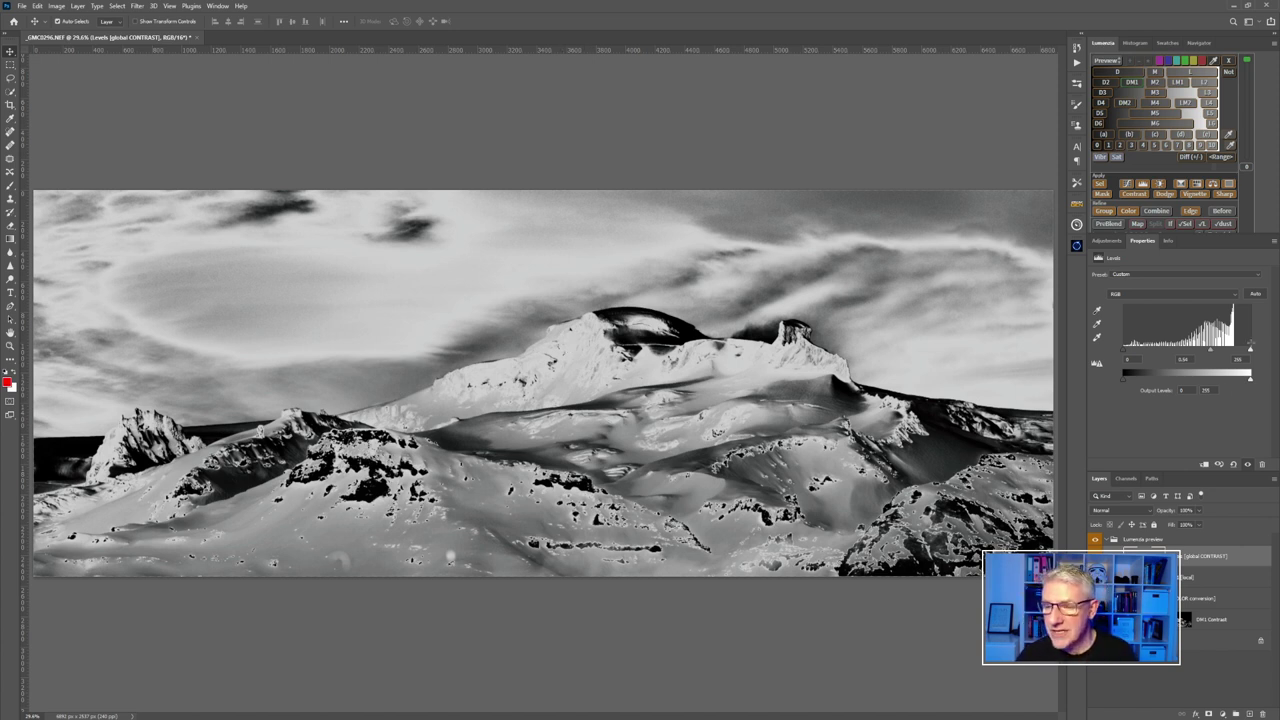
drag(1213, 353, 1216, 354)
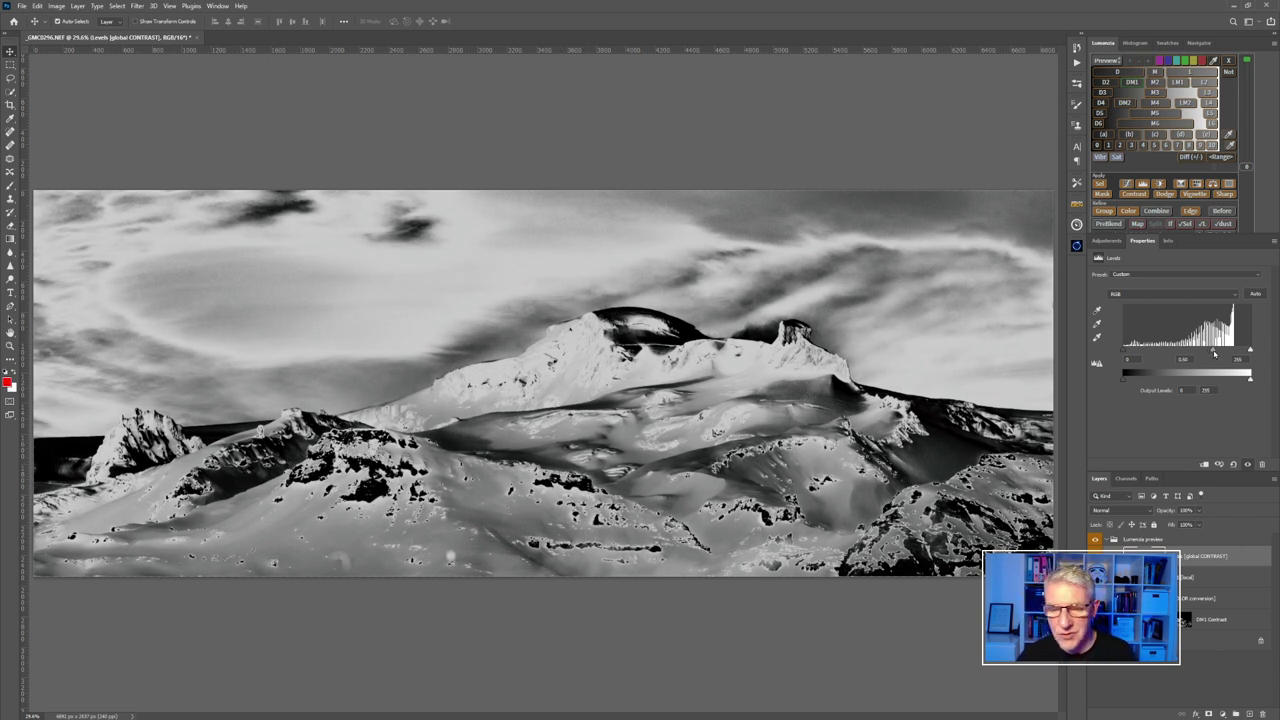
click(1142, 185)
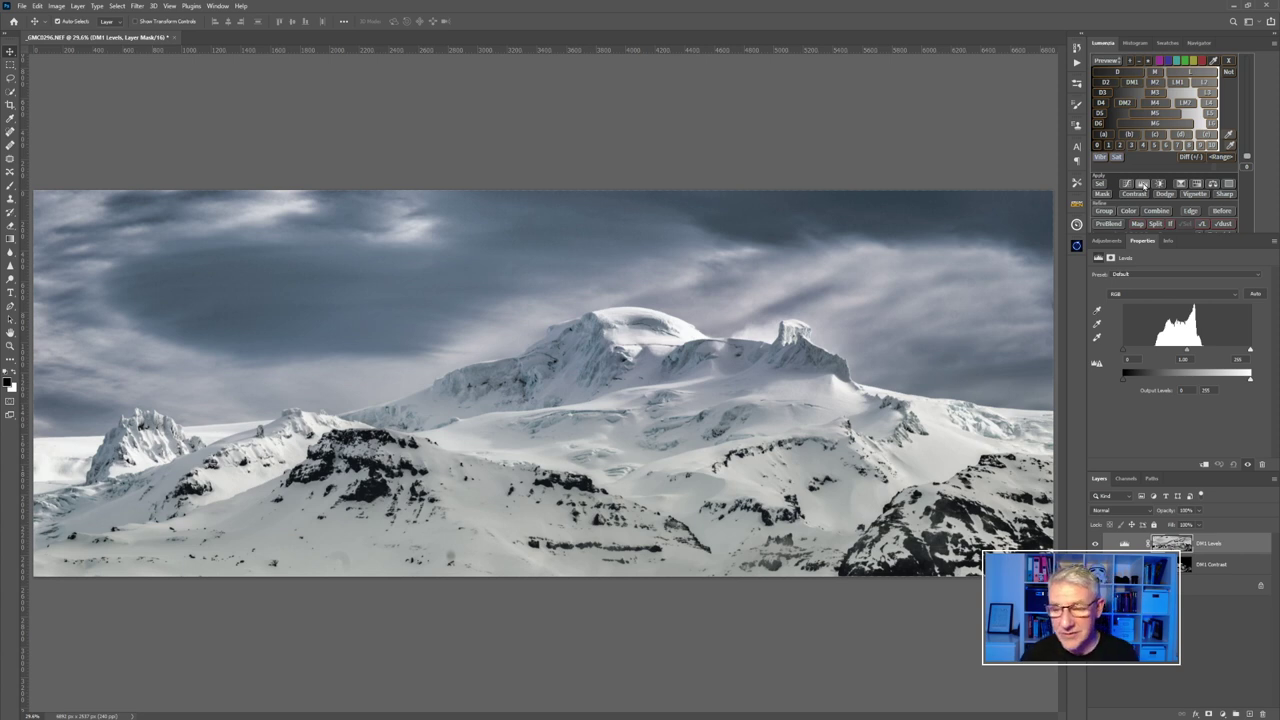
Tune the DM1 Levels midtone slider through 0.67 and 0.70, settling on a gamma of 0.77.
drag(1190, 354, 1186, 352)
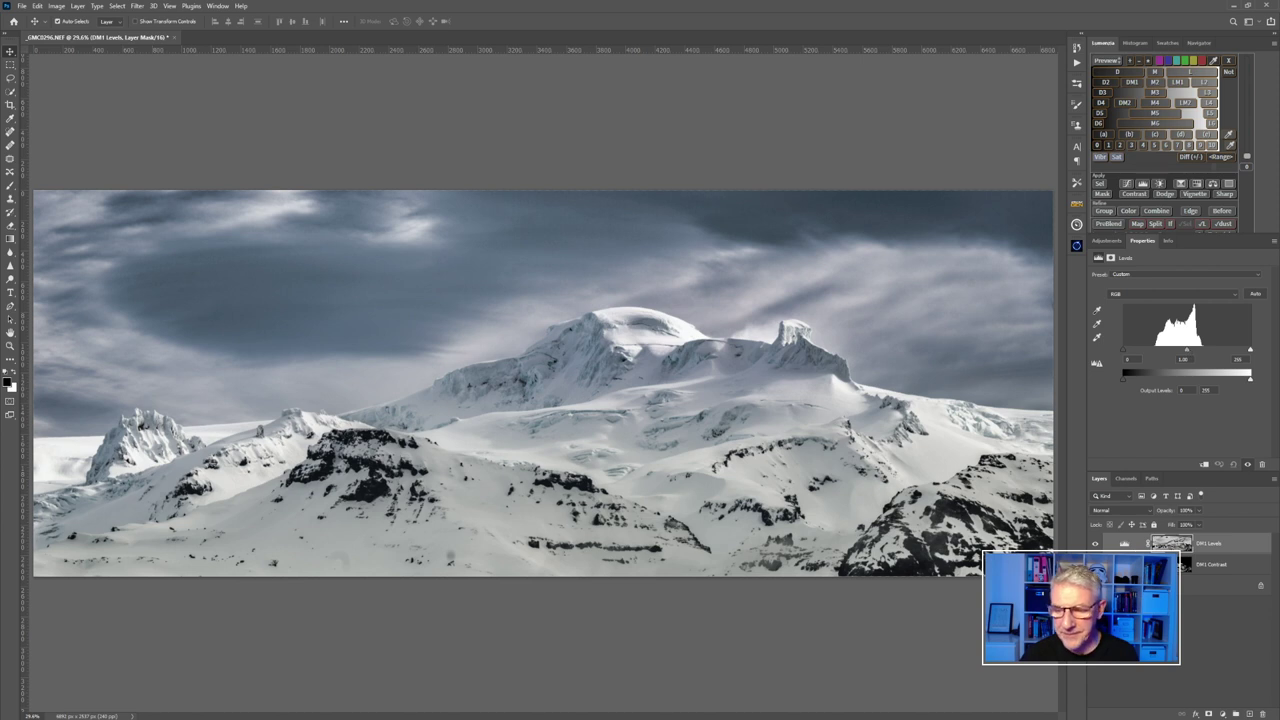
click(1172, 545)
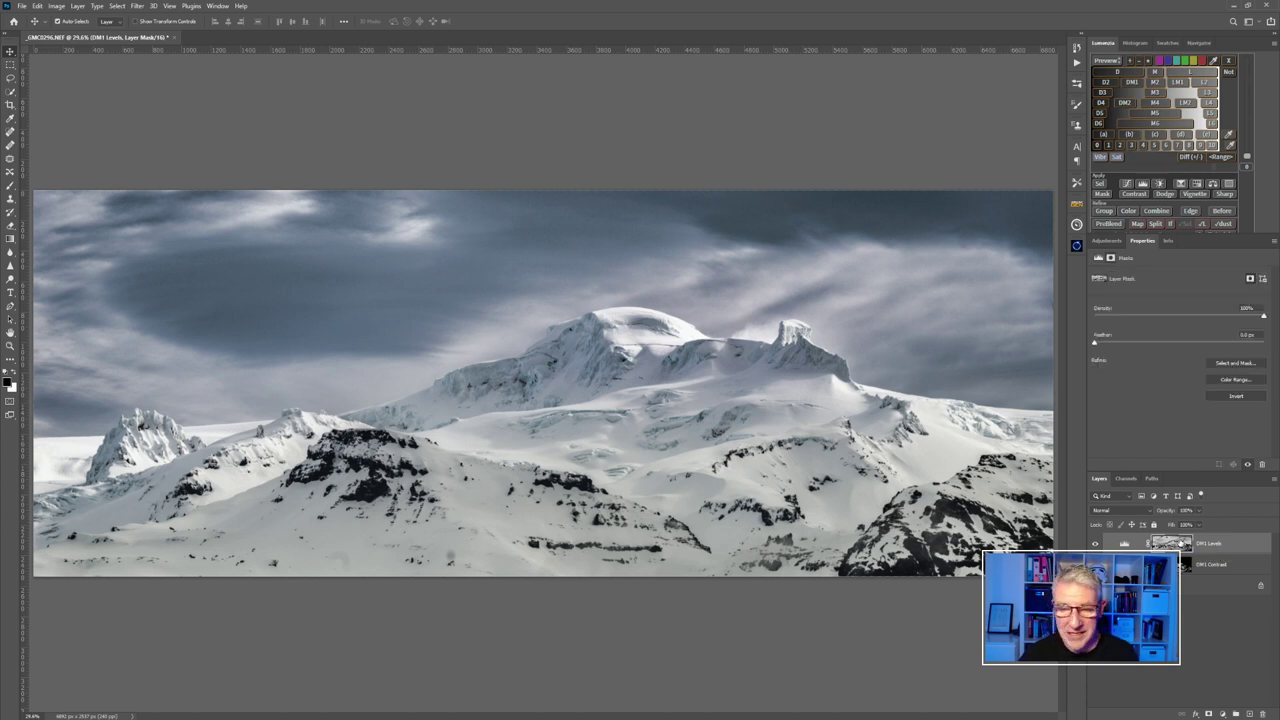
click(11, 187)
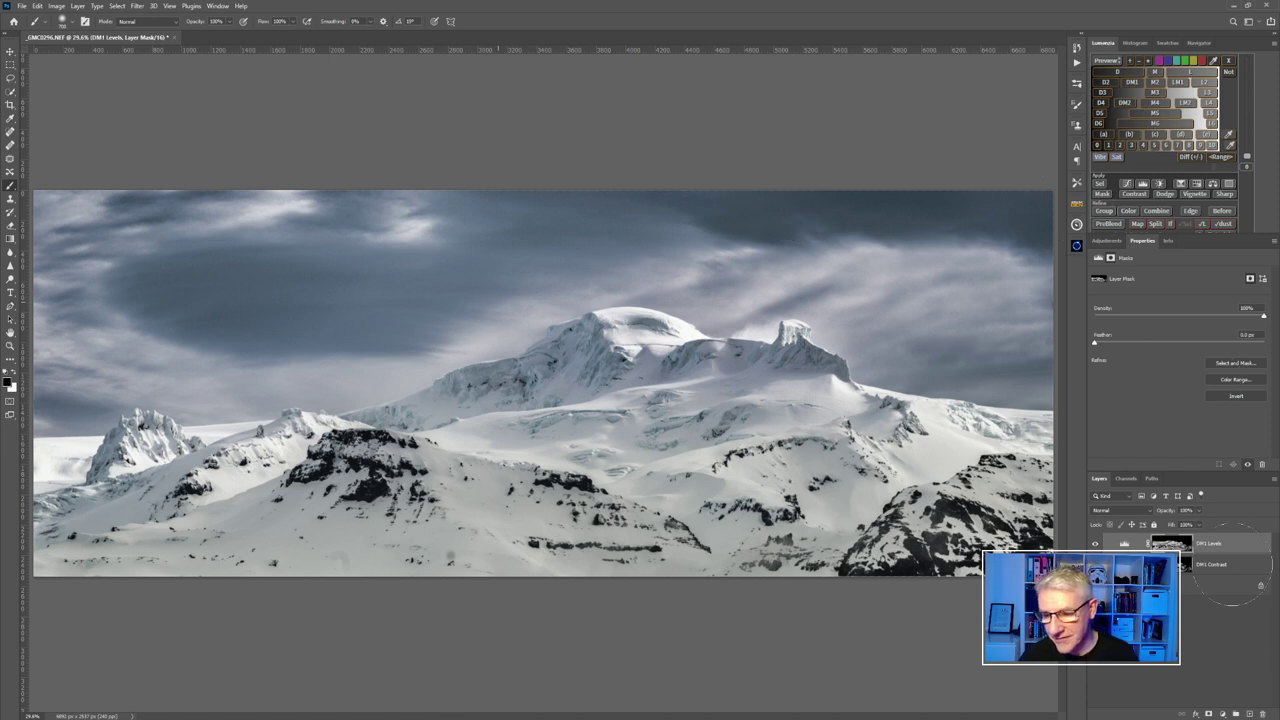
click(1124, 544)
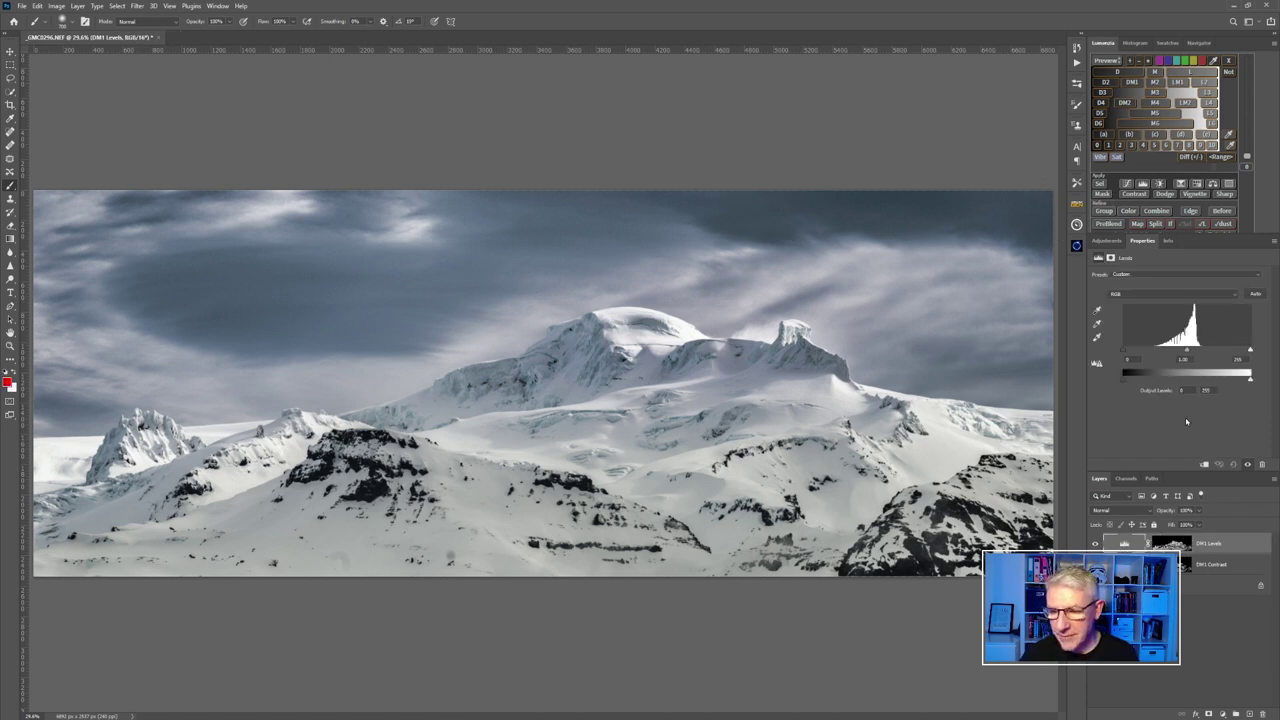
drag(1184, 357, 1211, 353)
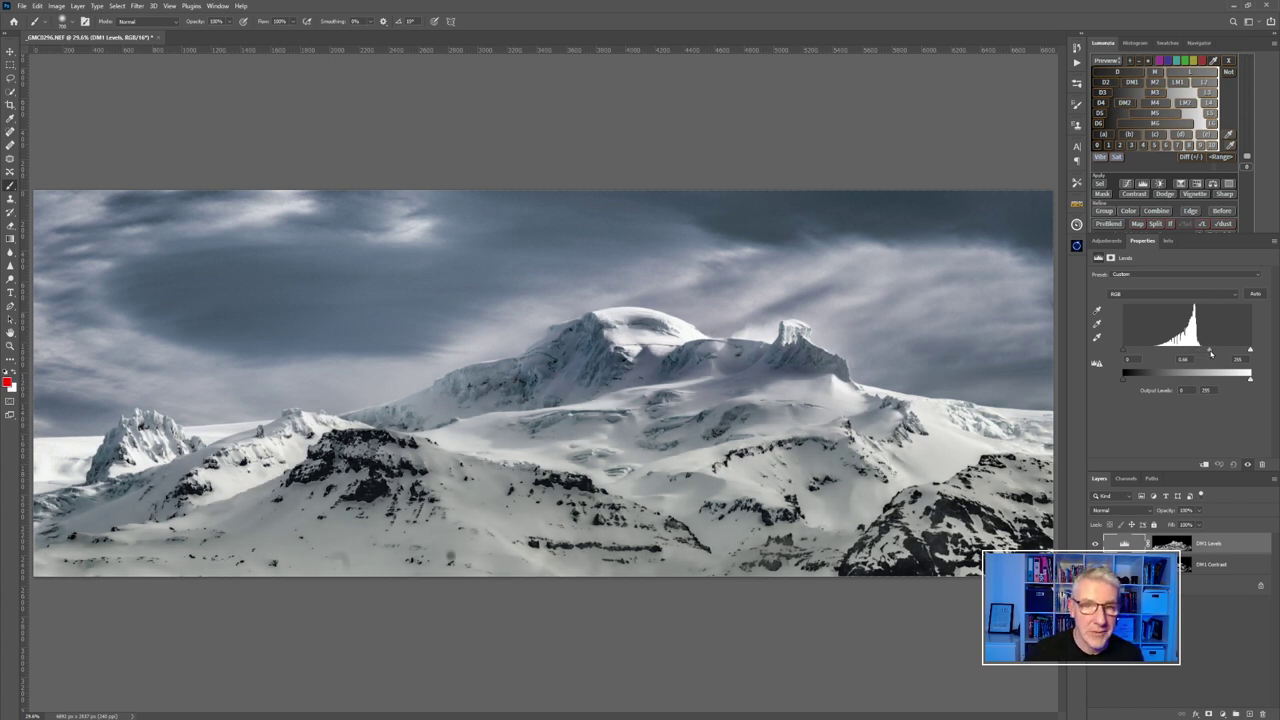
drag(1211, 352, 1200, 351)
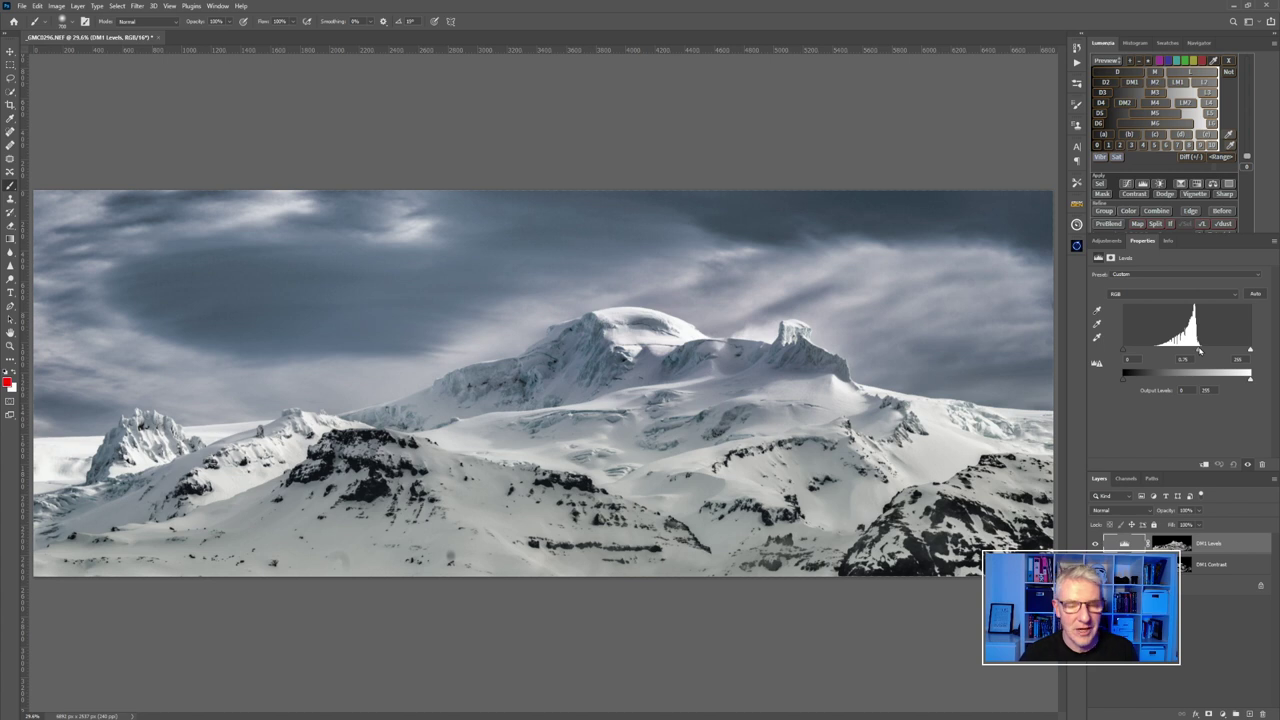
drag(1200, 351, 1199, 351)
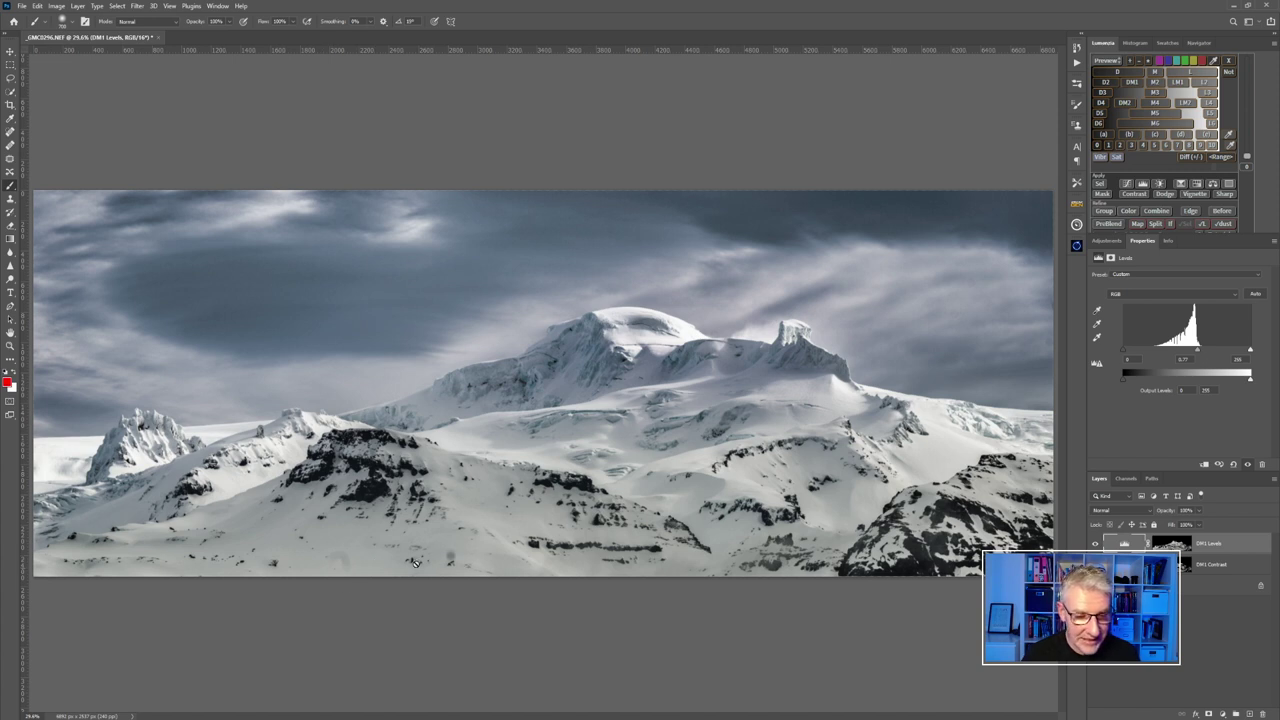
Patch the dark spots in the lower snow with clean snow on the Background layer, then deselect.
click(11, 173)
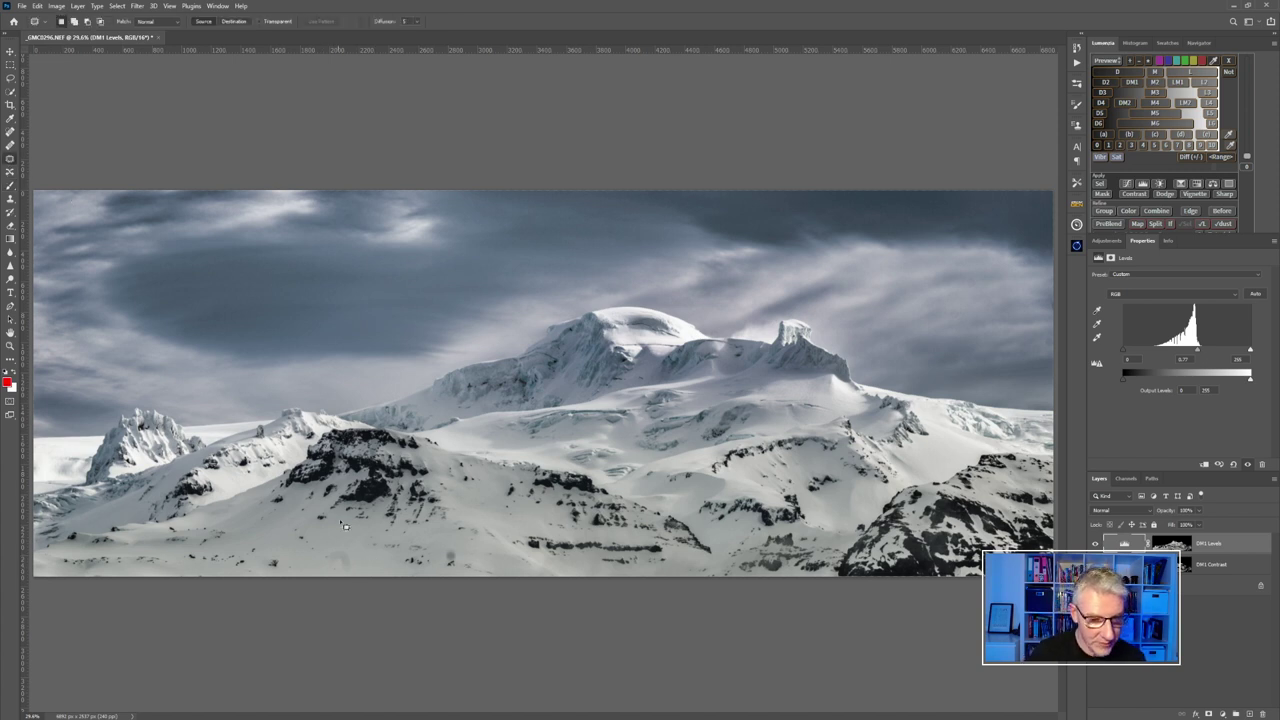
mouse_move(341, 553)
mouse_down()
mouse_move(330, 578)
mouse_move(355, 580)
mouse_move(344, 555)
mouse_up()
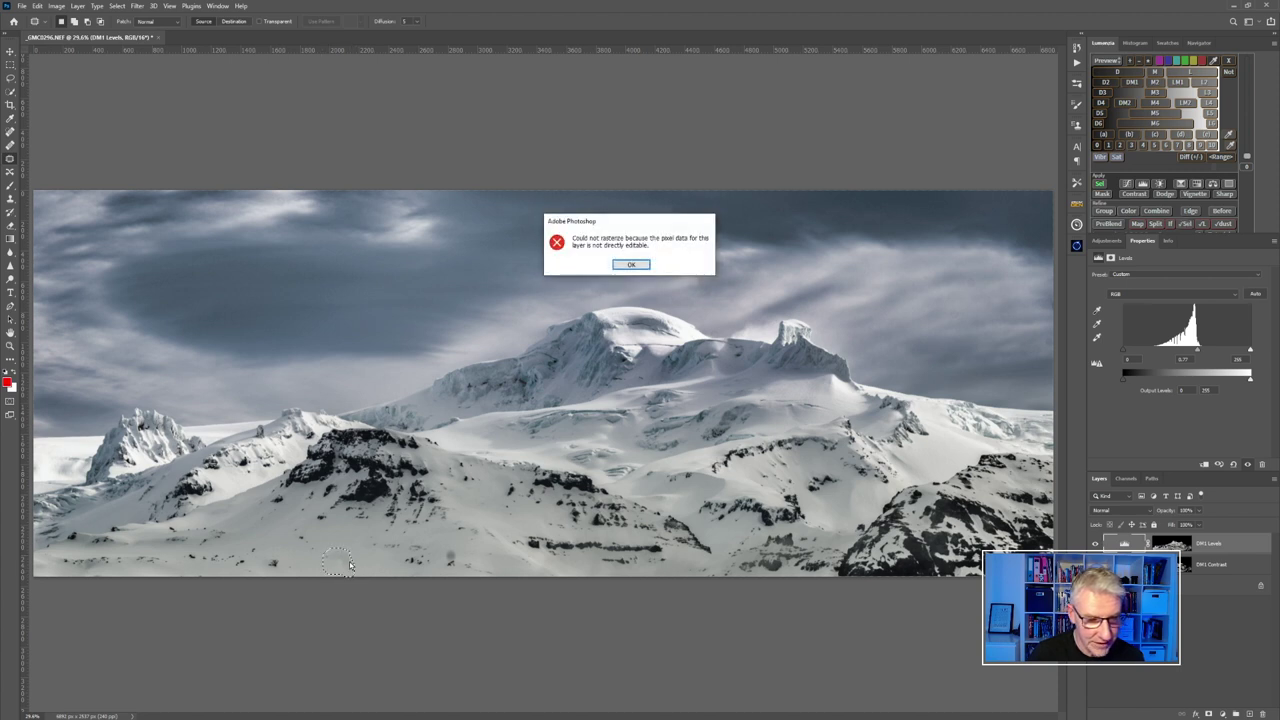
click(629, 265)
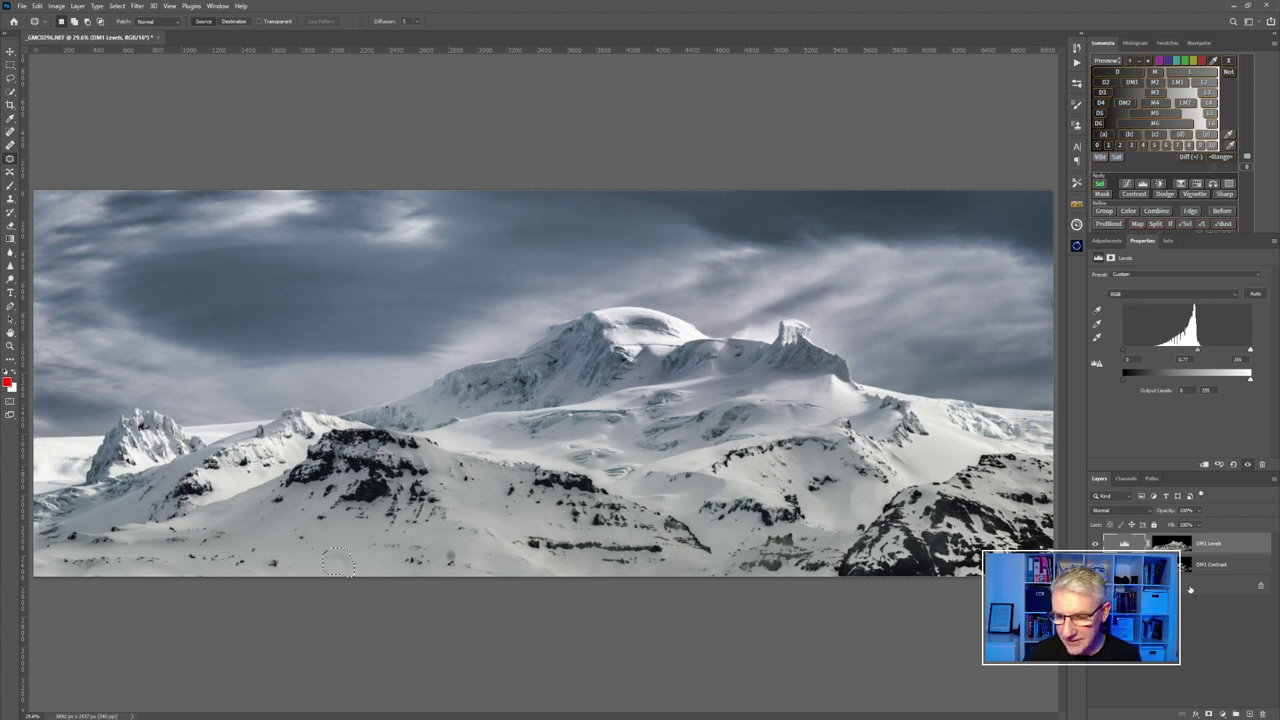
key(alt+shift+bracketleft)
drag(349, 568, 343, 531)
mouse_move(456, 567)
mouse_down()
mouse_move(447, 548)
mouse_move(444, 563)
mouse_move(464, 563)
mouse_move(455, 551)
mouse_move(340, 556)
mouse_up()
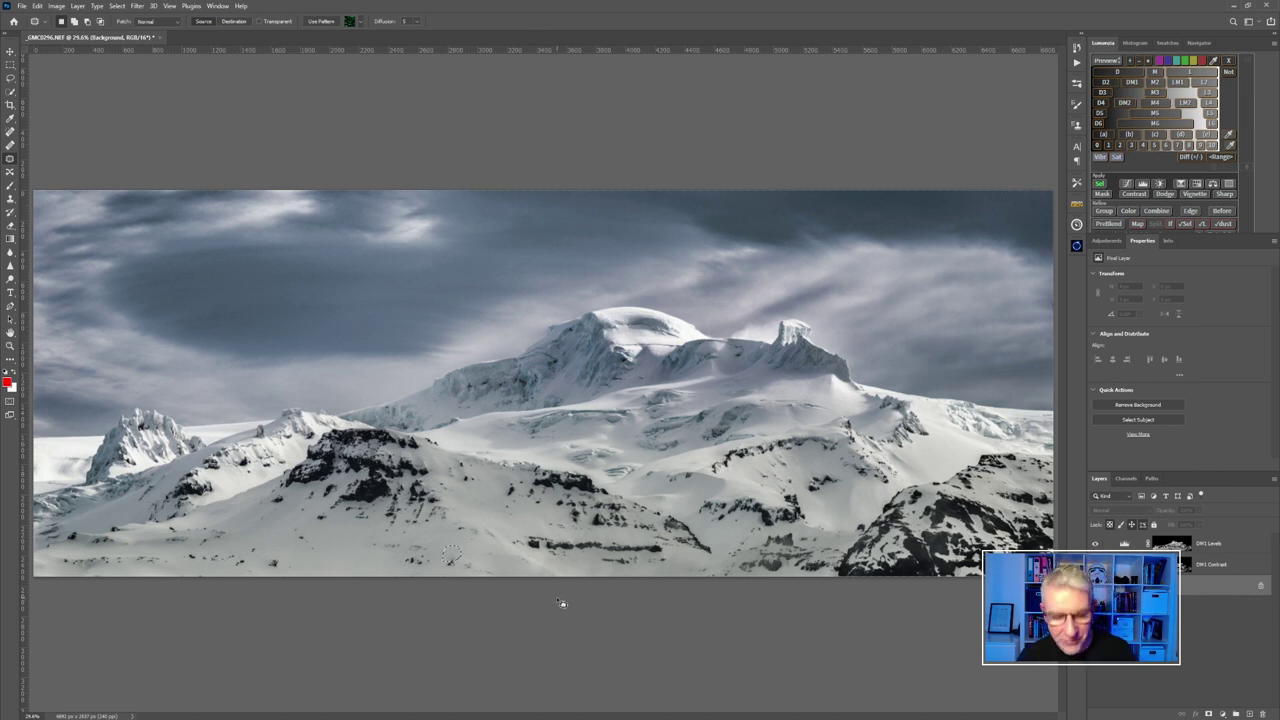
key(ctrl+d)
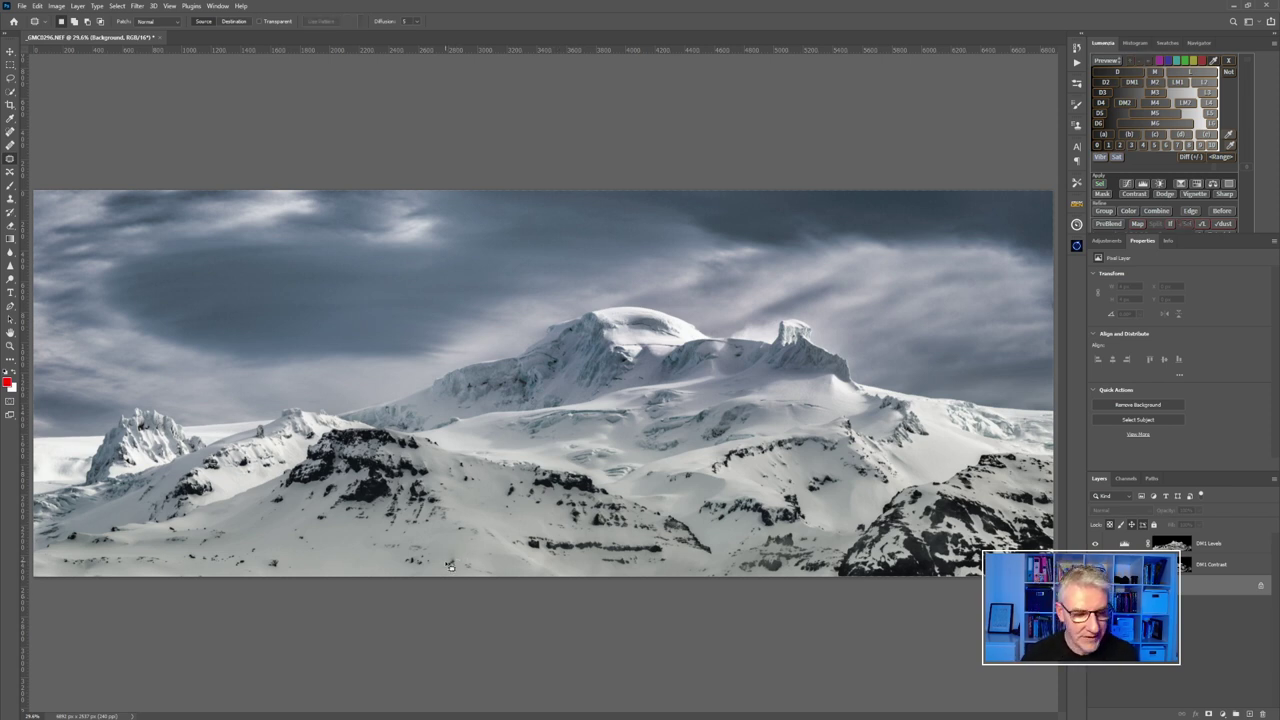
click(1172, 543)
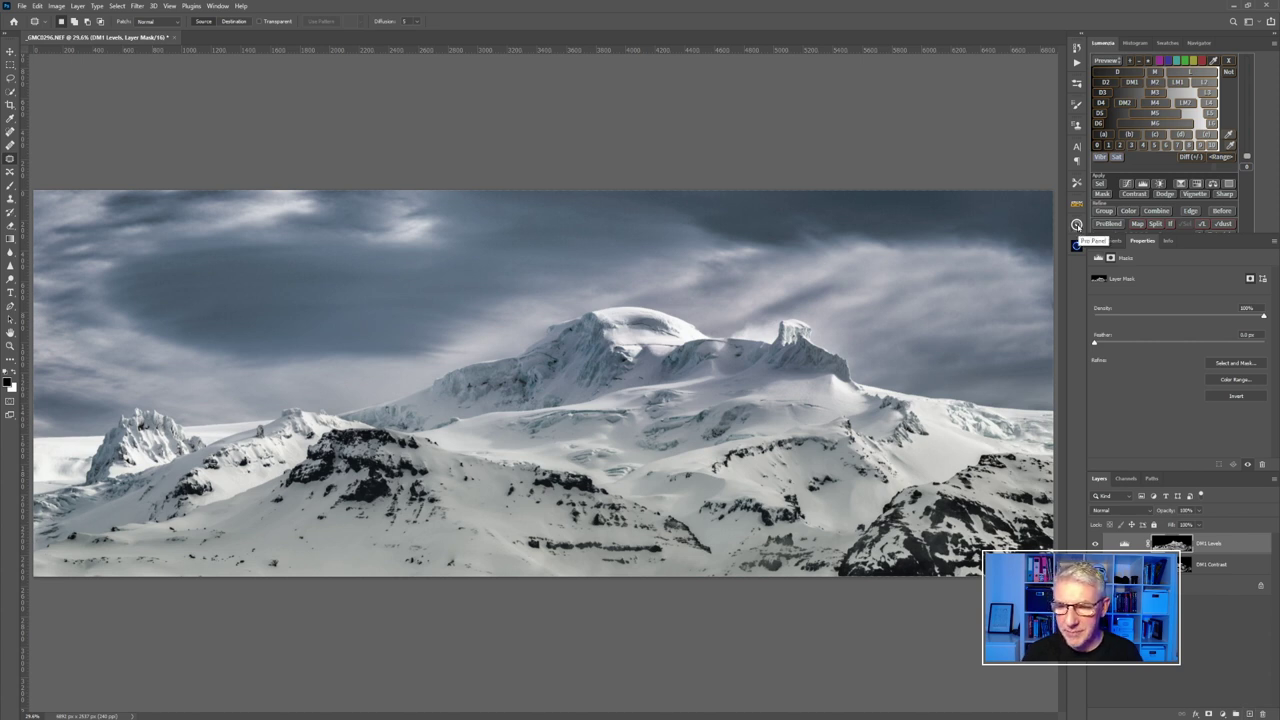
Run Pro Panel's Orton Sharp action with a 60 pixel blur and a Levels midtone of 1.
click(1077, 225)
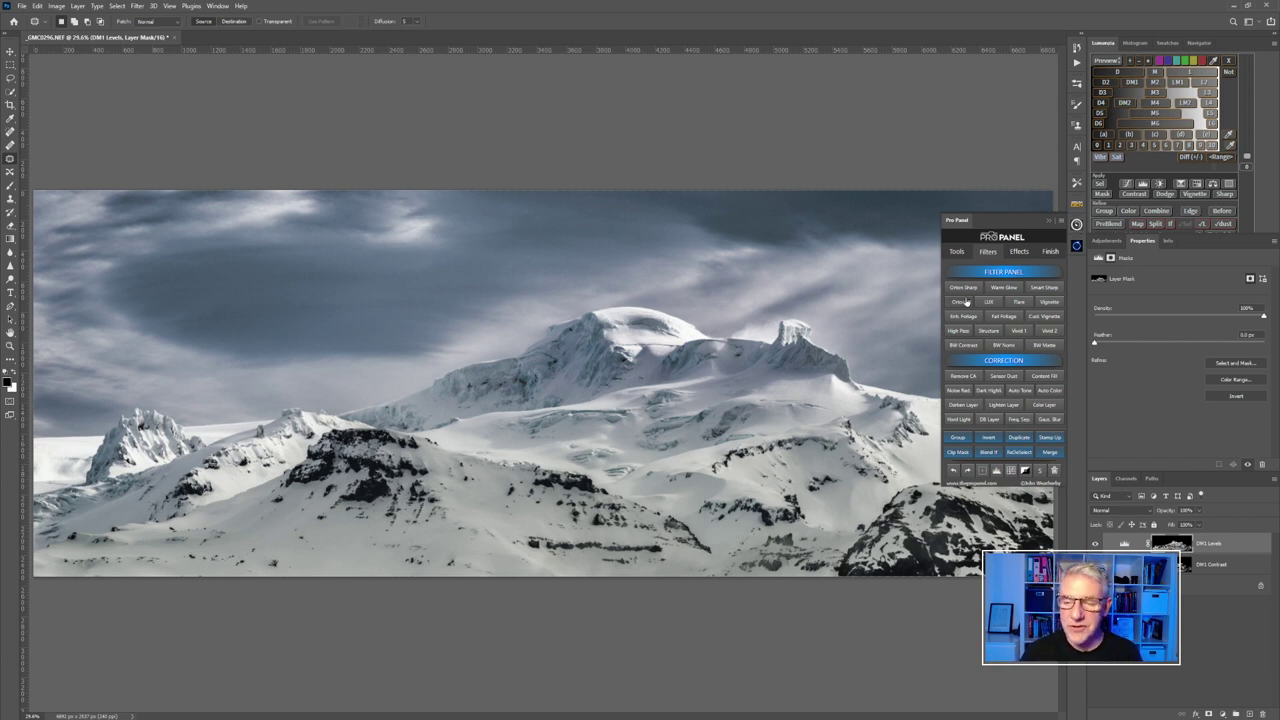
click(966, 288)
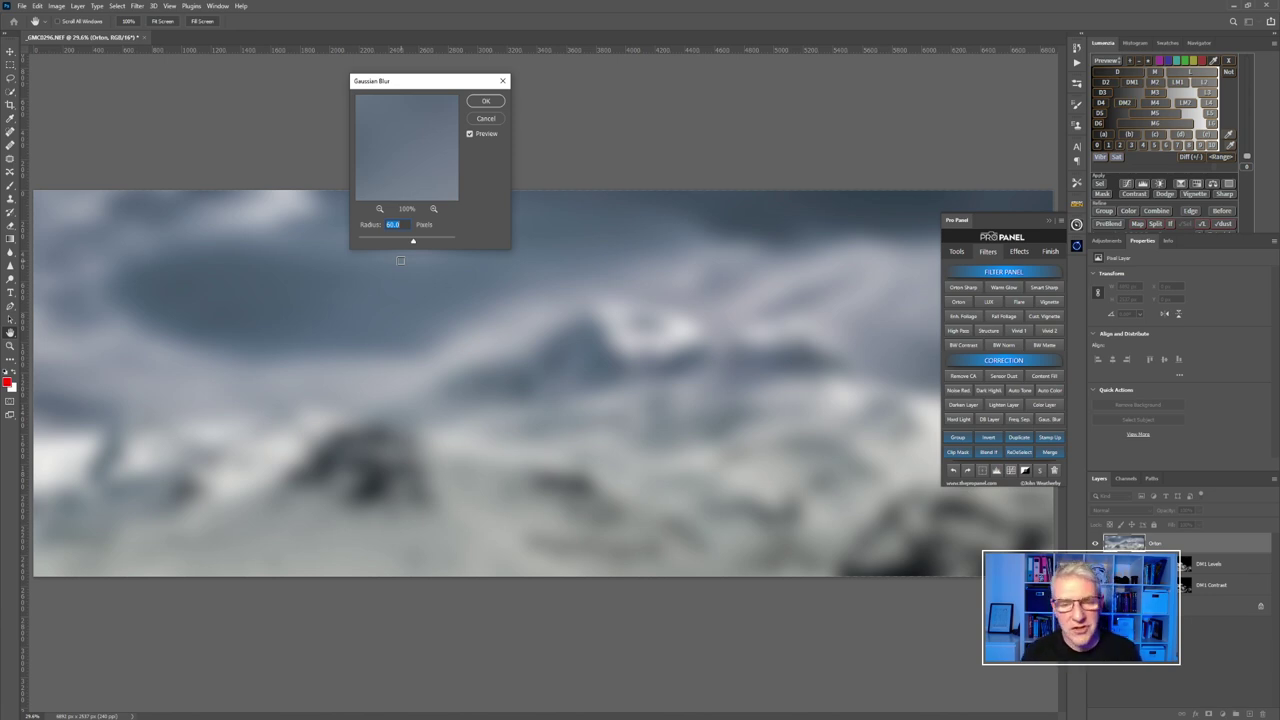
click(493, 102)
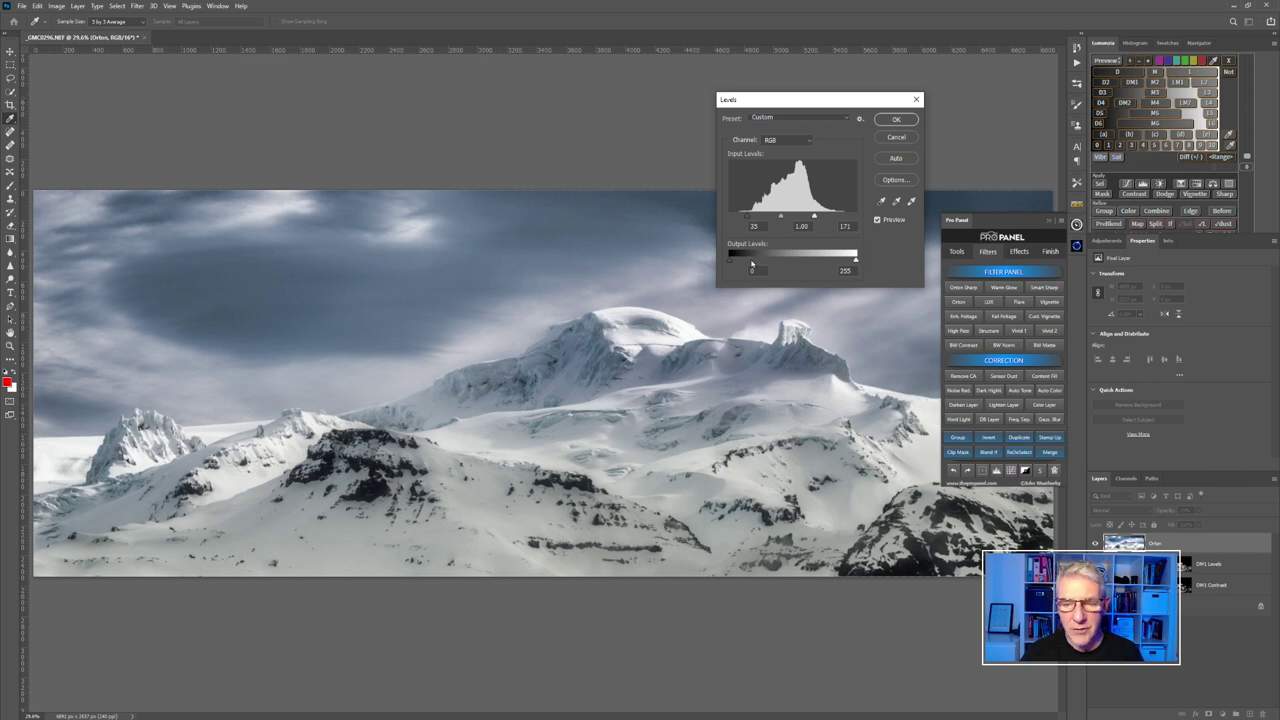
mouse_move(780, 216)
mouse_down()
mouse_move(794, 218)
mouse_move(782, 217)
mouse_up()
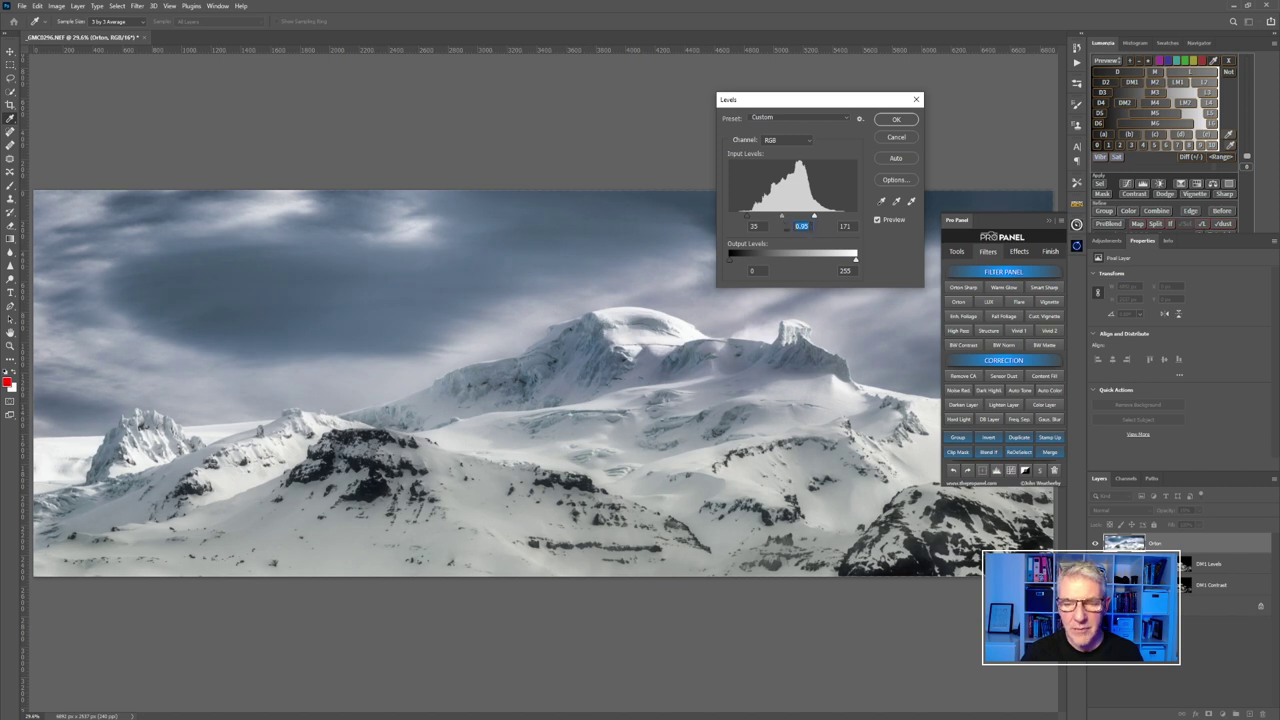
text(1)
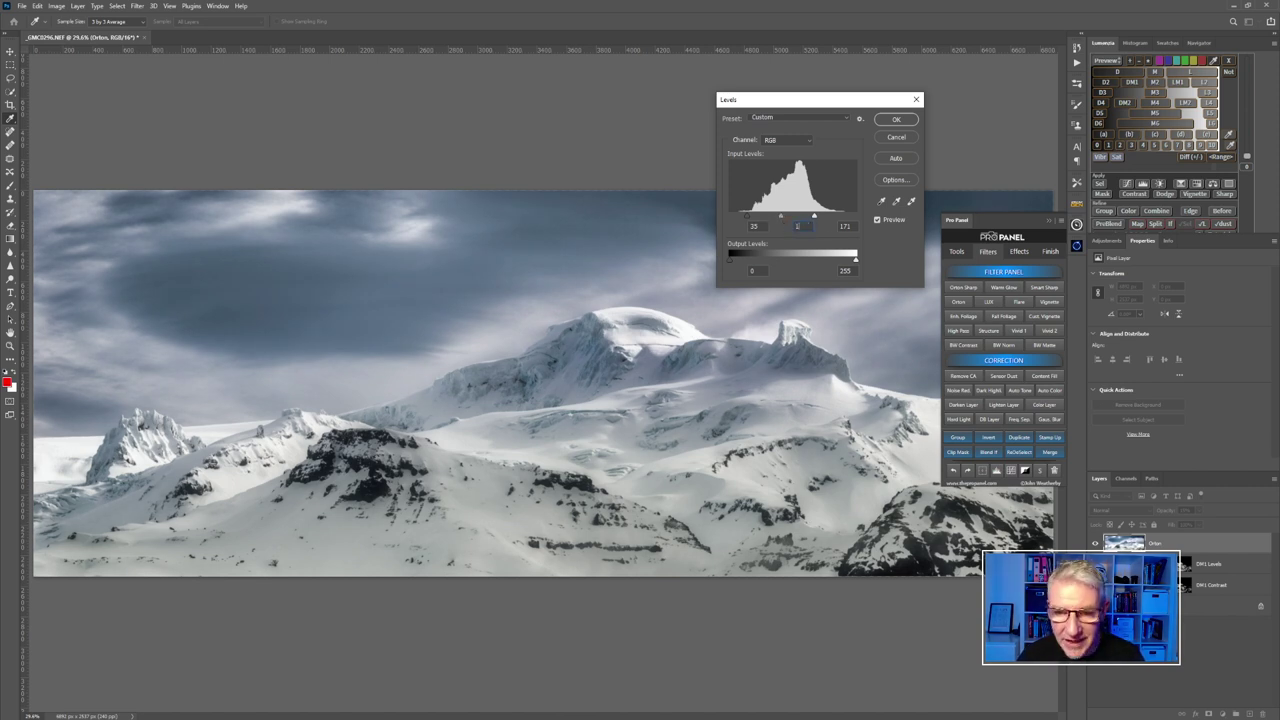
click(901, 121)
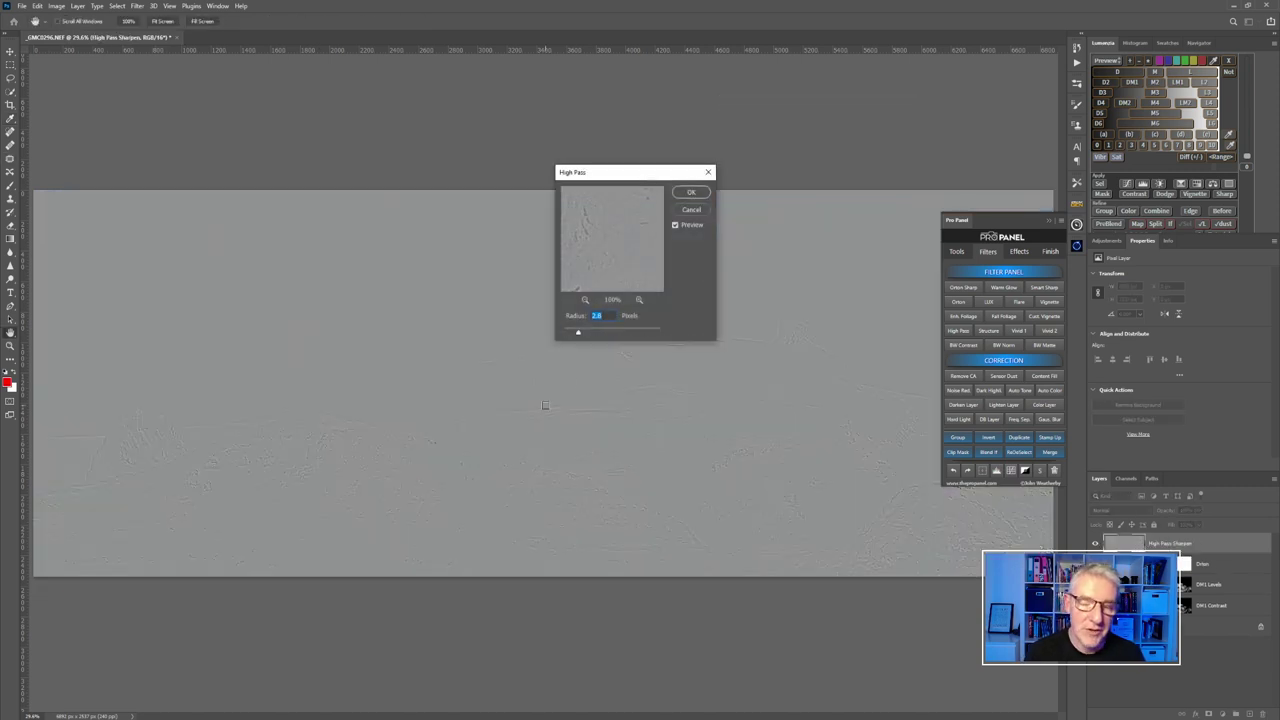
Accept the High Pass sharpening, compare the Orton Sharp group on and off, and target its mask.
click(688, 191)
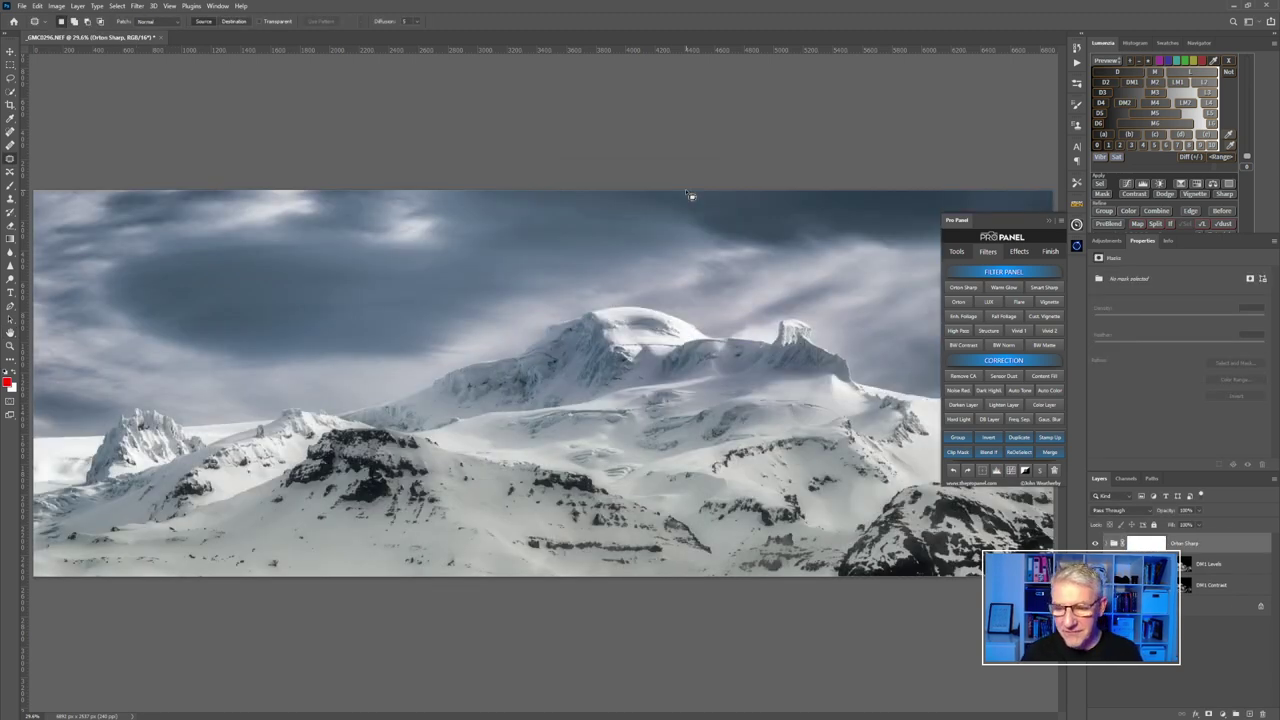
click(1095, 543)
click(1095, 543)
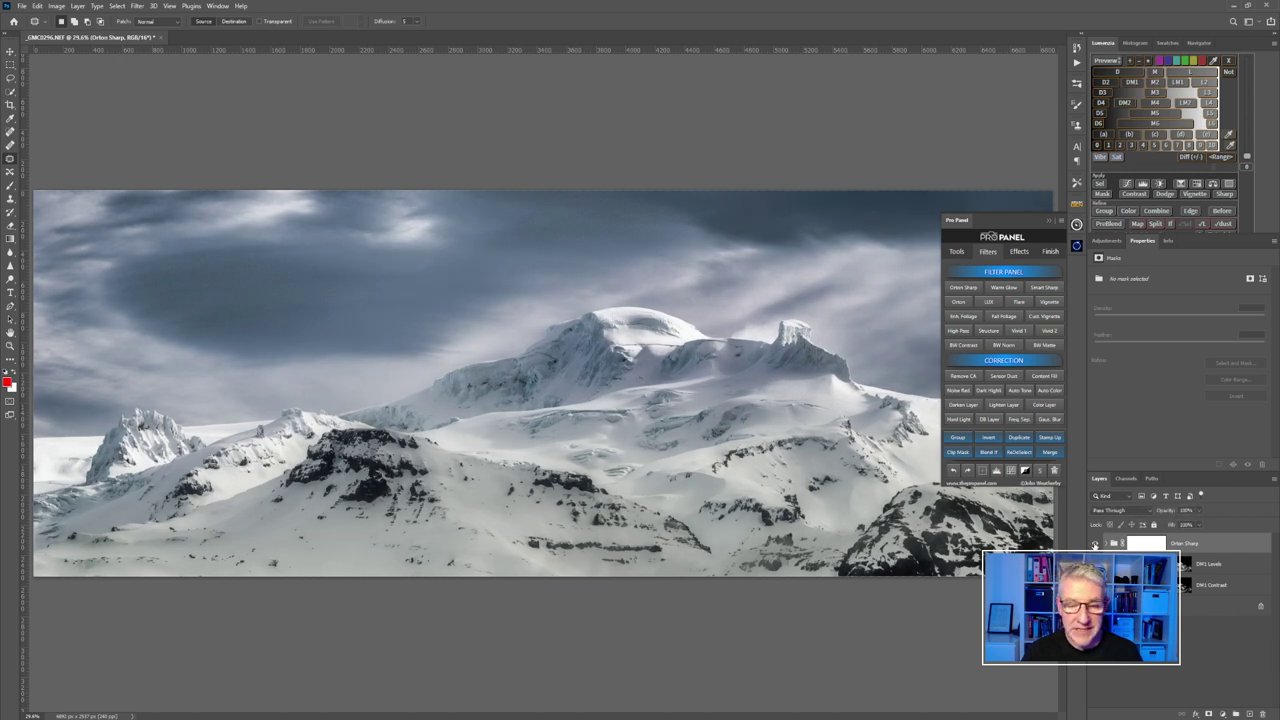
click(1095, 543)
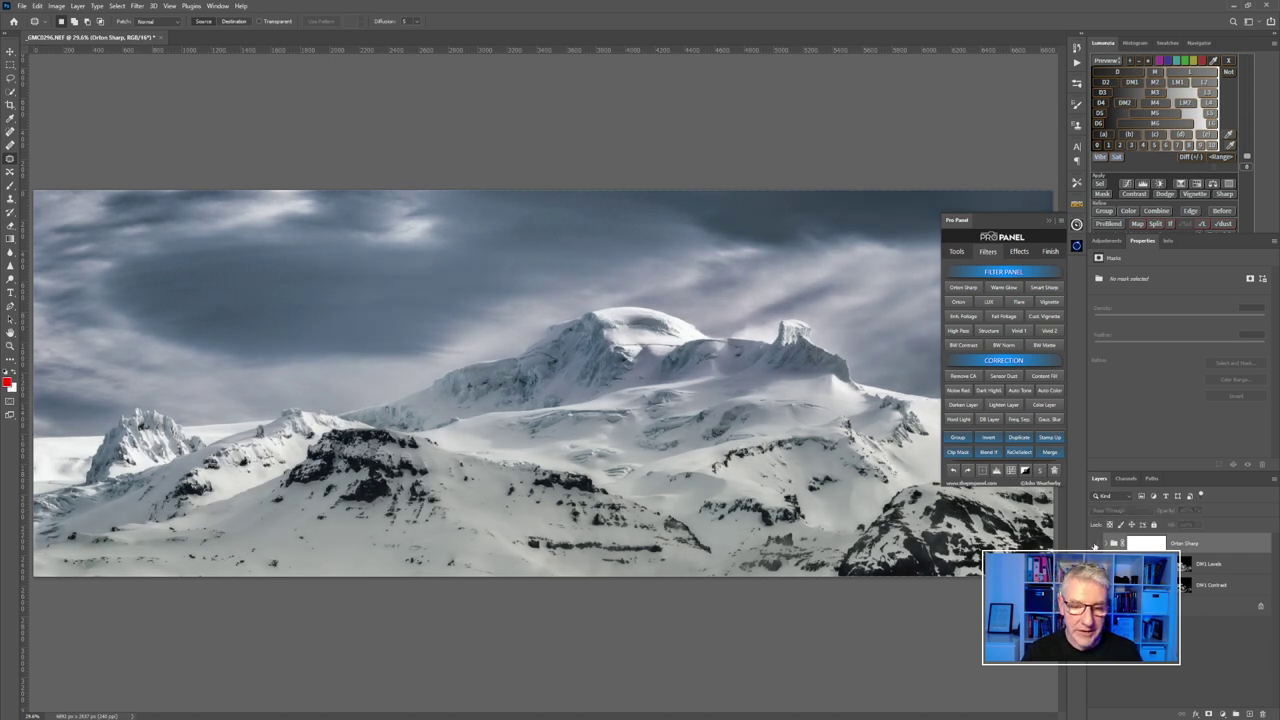
click(1095, 543)
key(ctrl+backslash)
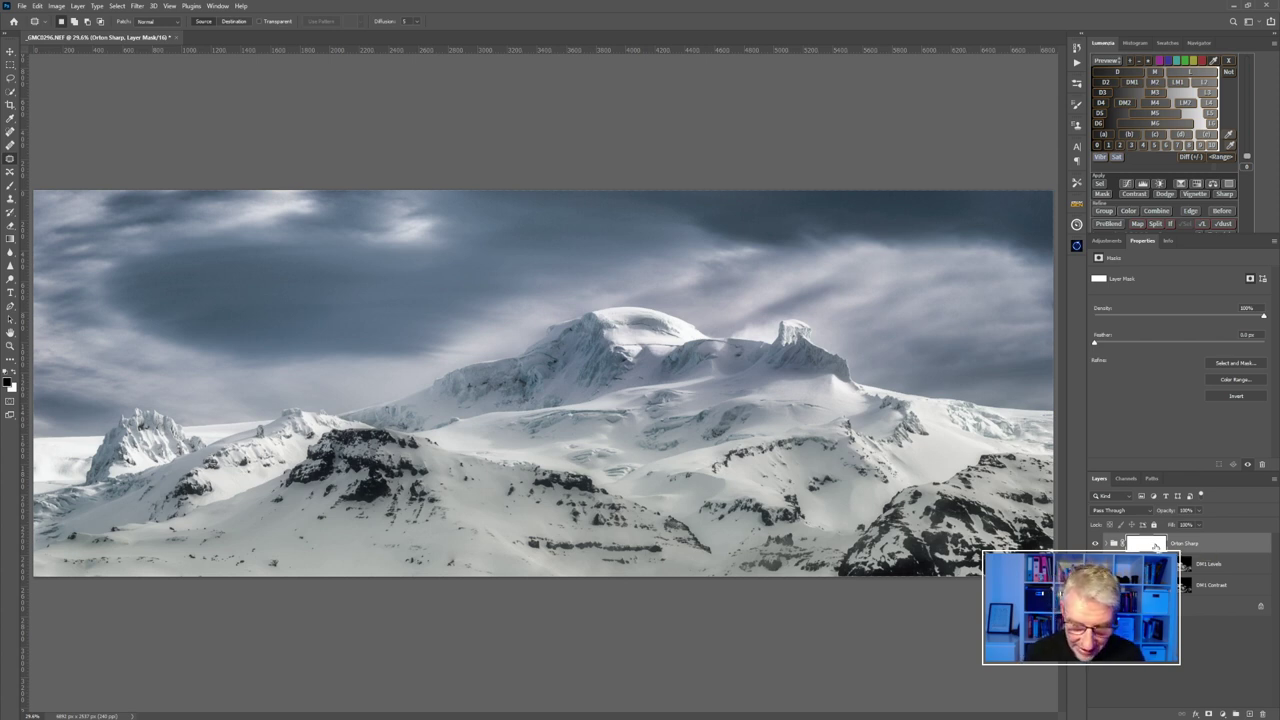
Invert the group mask to hide the Orton effect, then load the L3 luminosity preview as a selection.
key(ctrl+i)
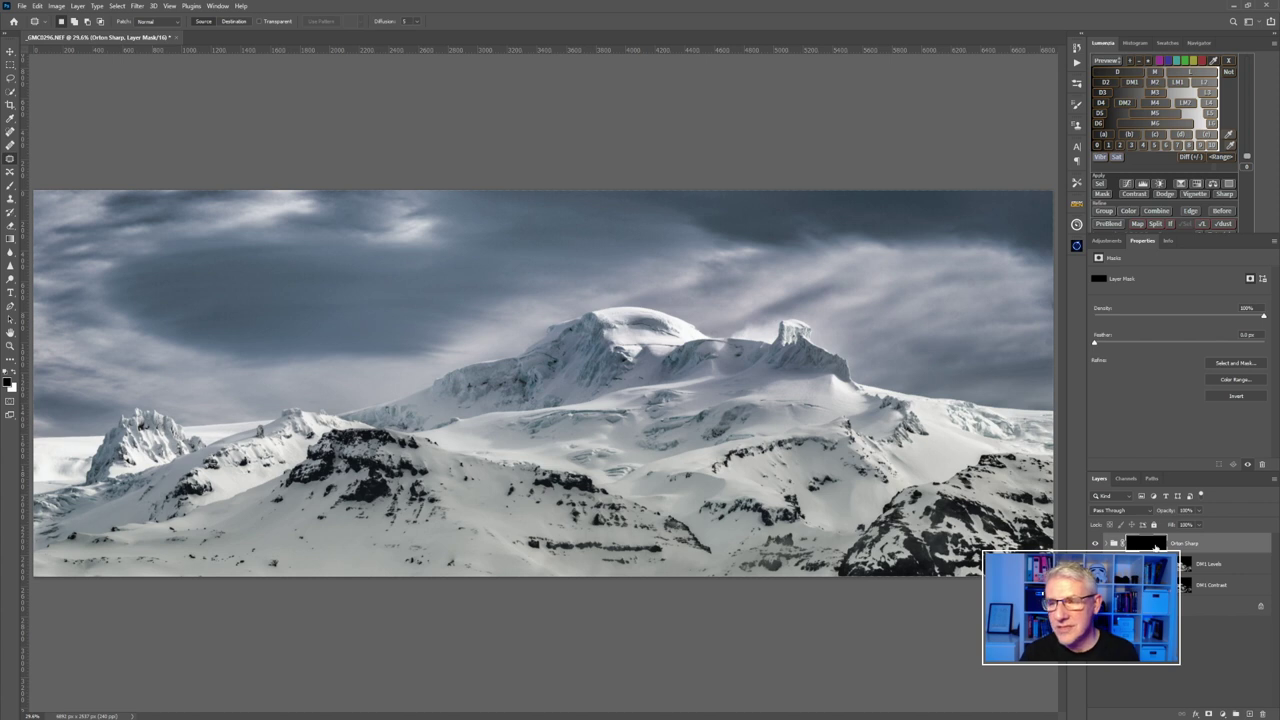
click(1212, 95)
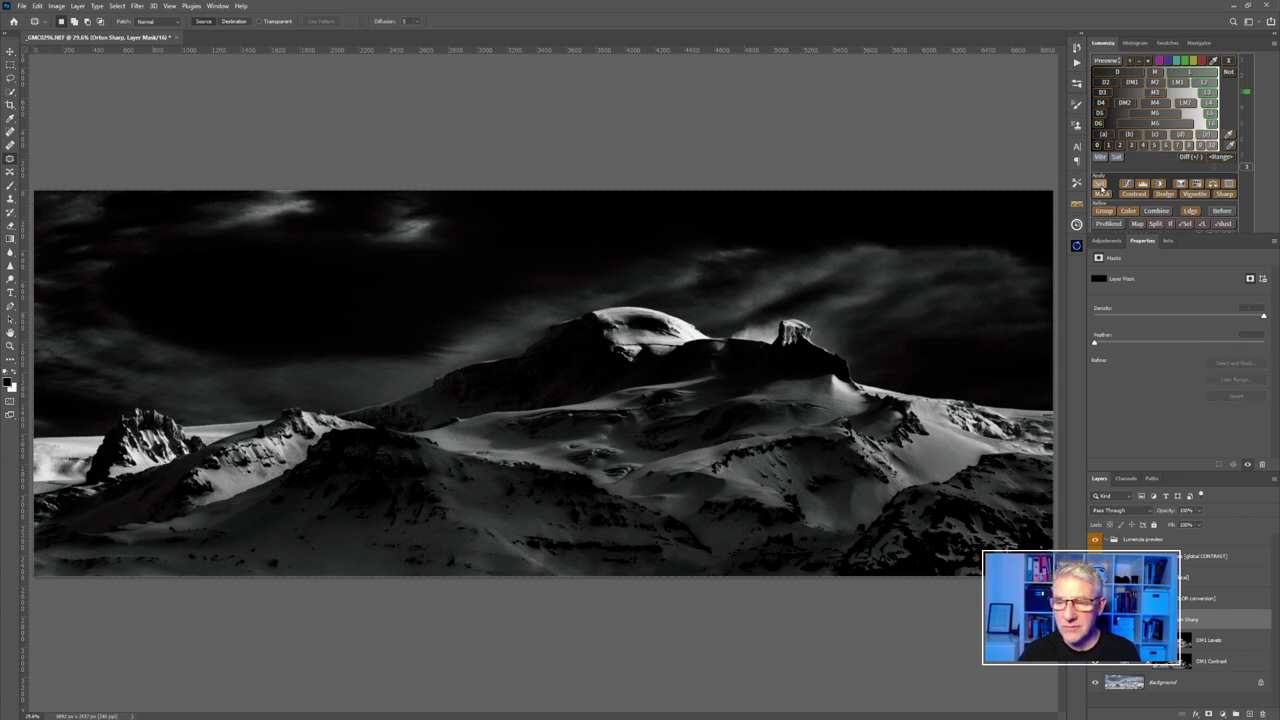
click(1100, 185)
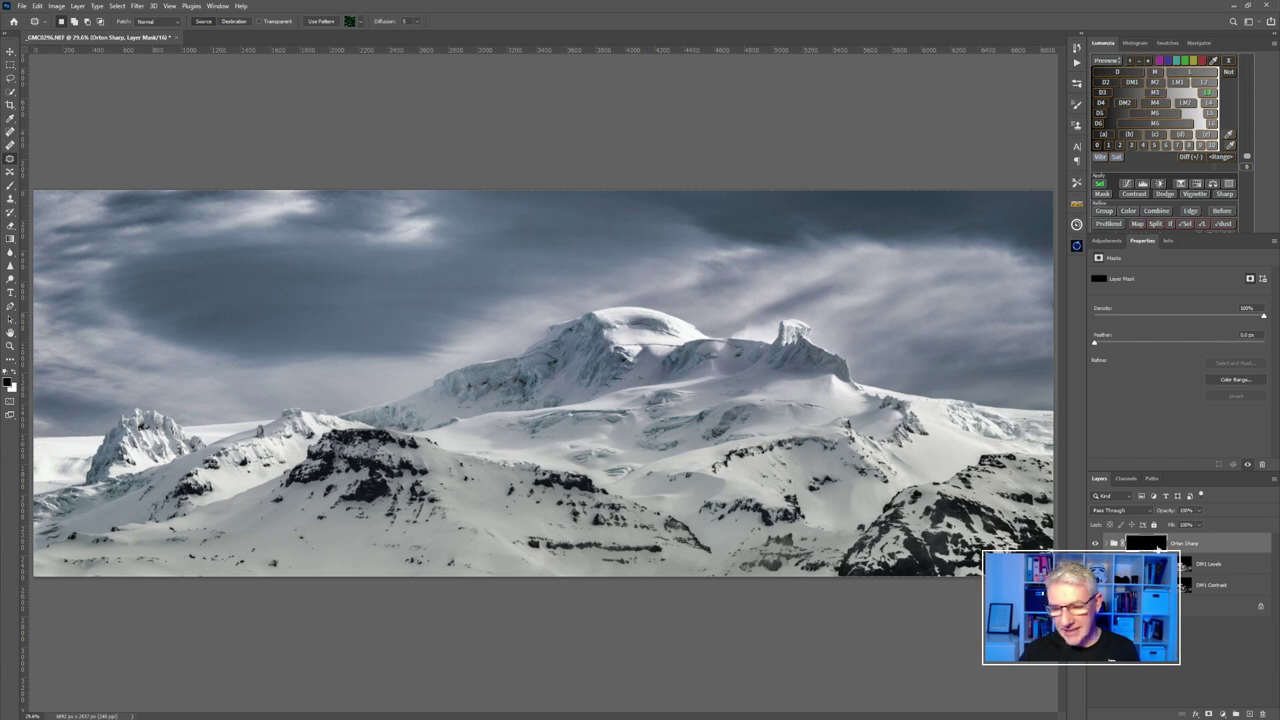
Paint white with the brush onto the Orton Sharp mask over the main peak.
click(9, 132)
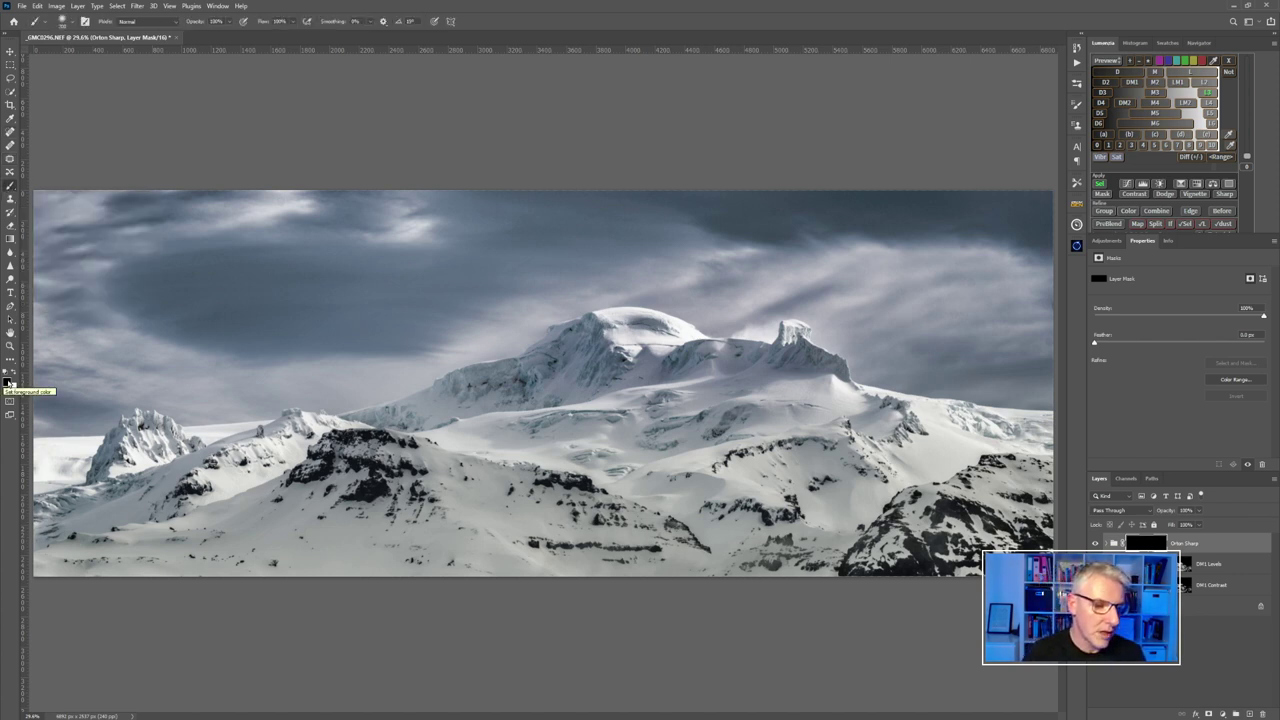
click(14, 373)
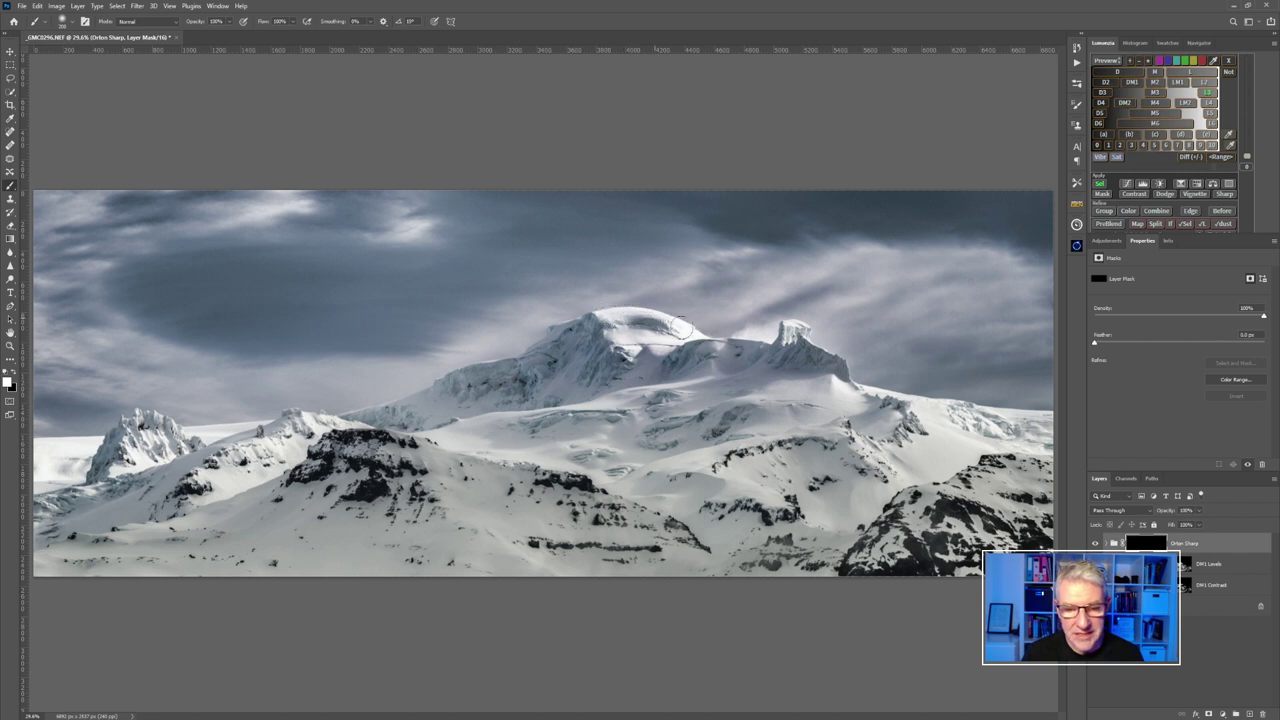
drag(684, 336, 626, 338)
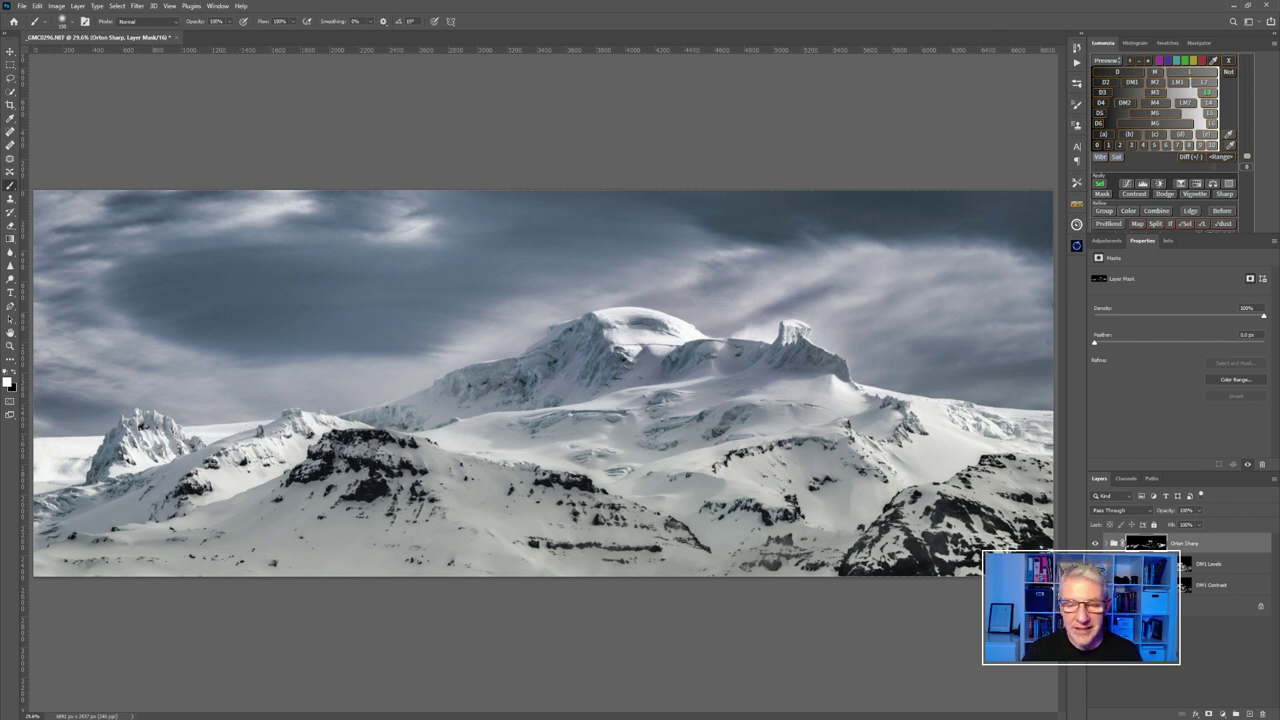
click(1094, 544)
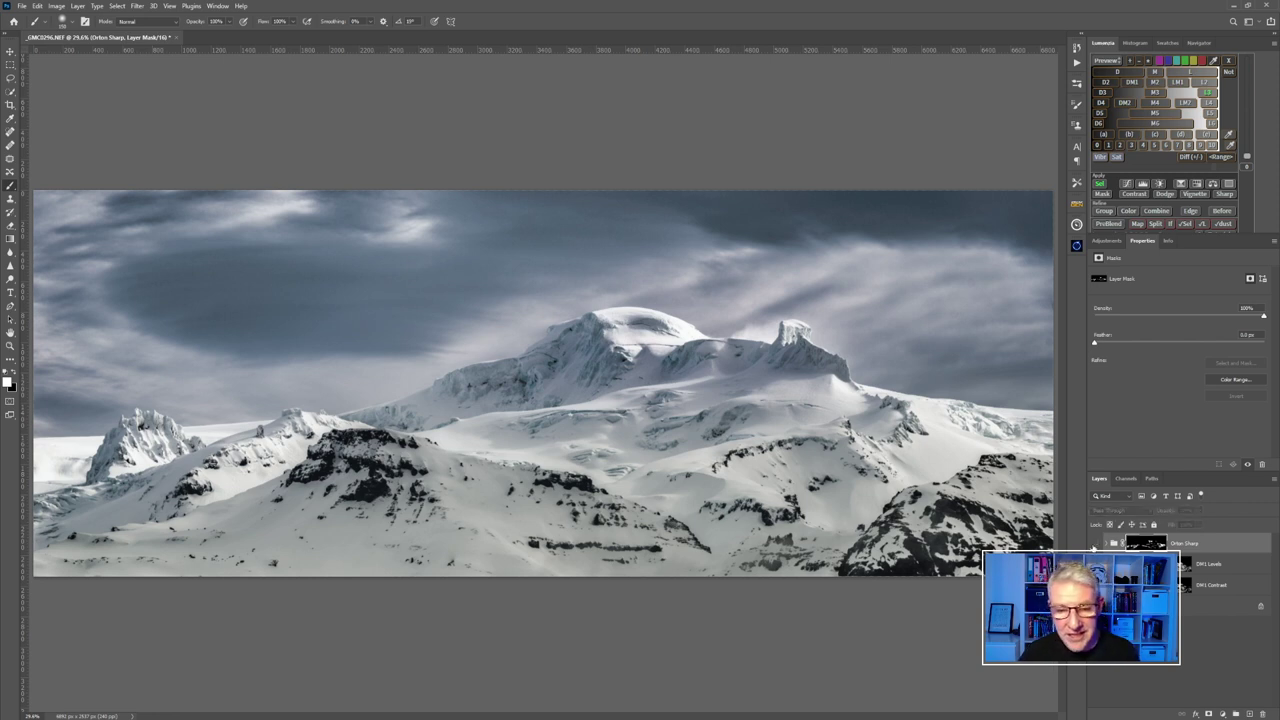
click(1094, 544)
click(1094, 544)
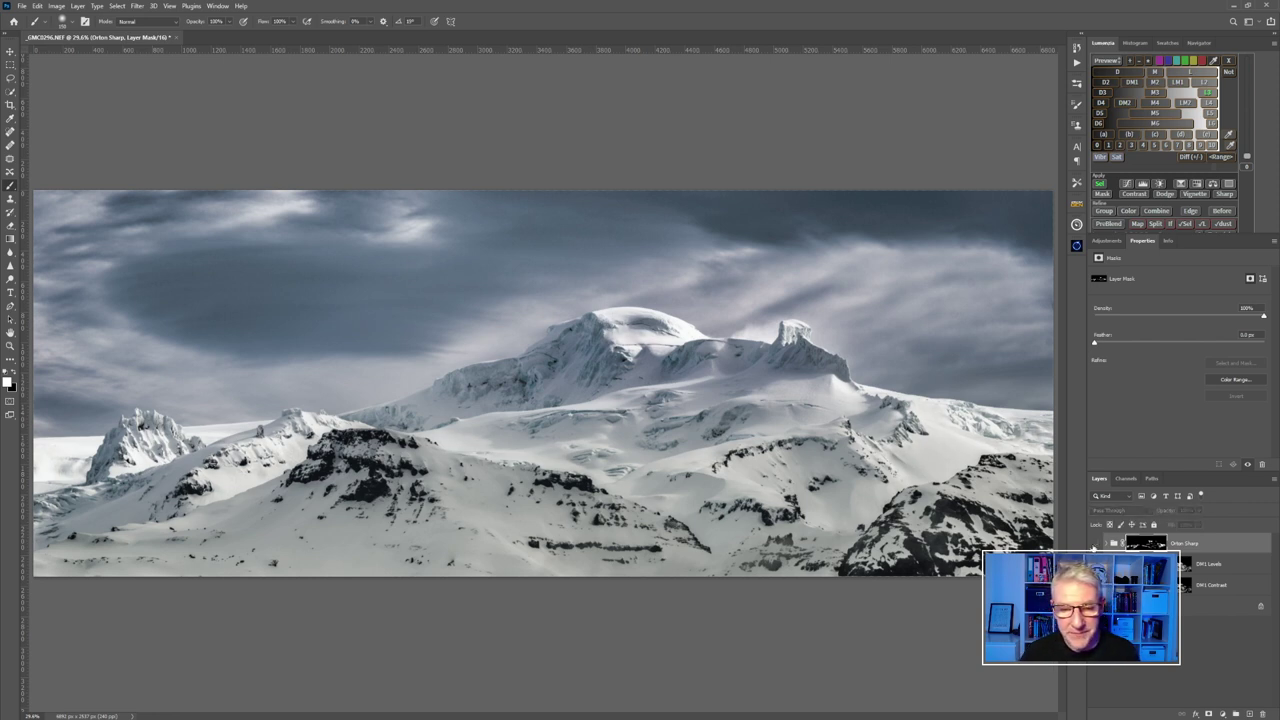
click(1094, 544)
click(1094, 544)
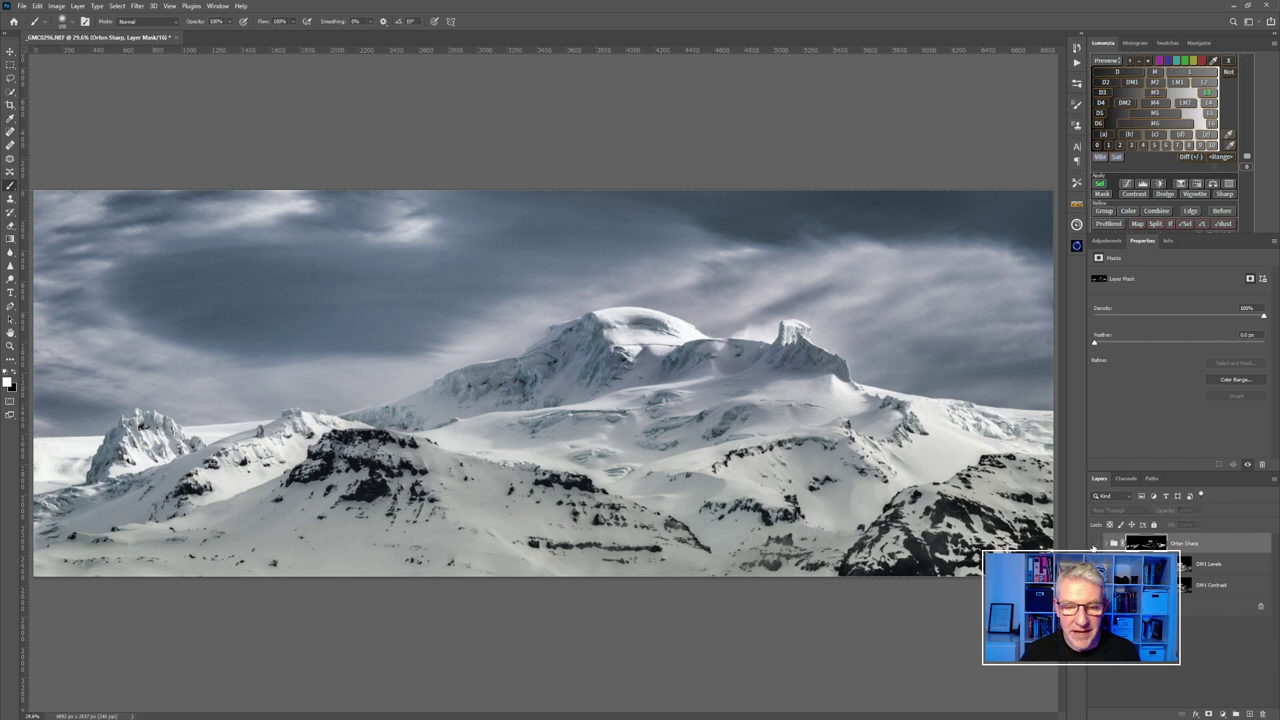
click(1094, 544)
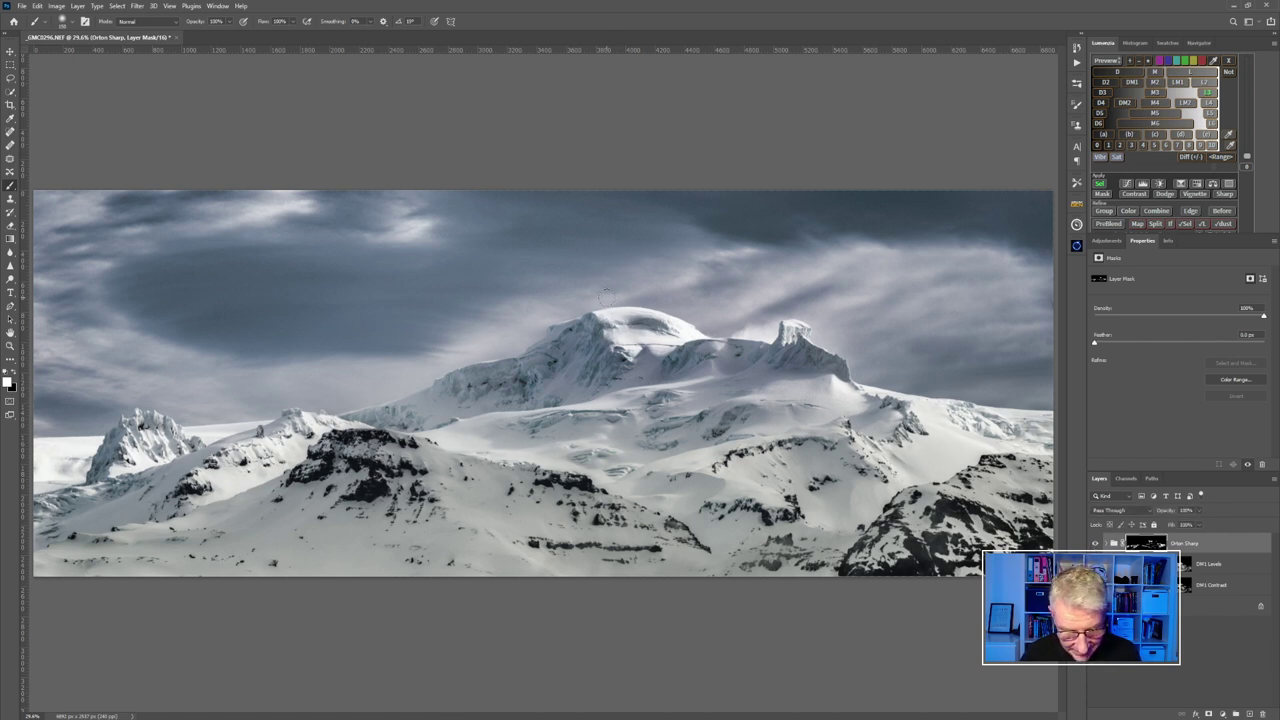
key(x)
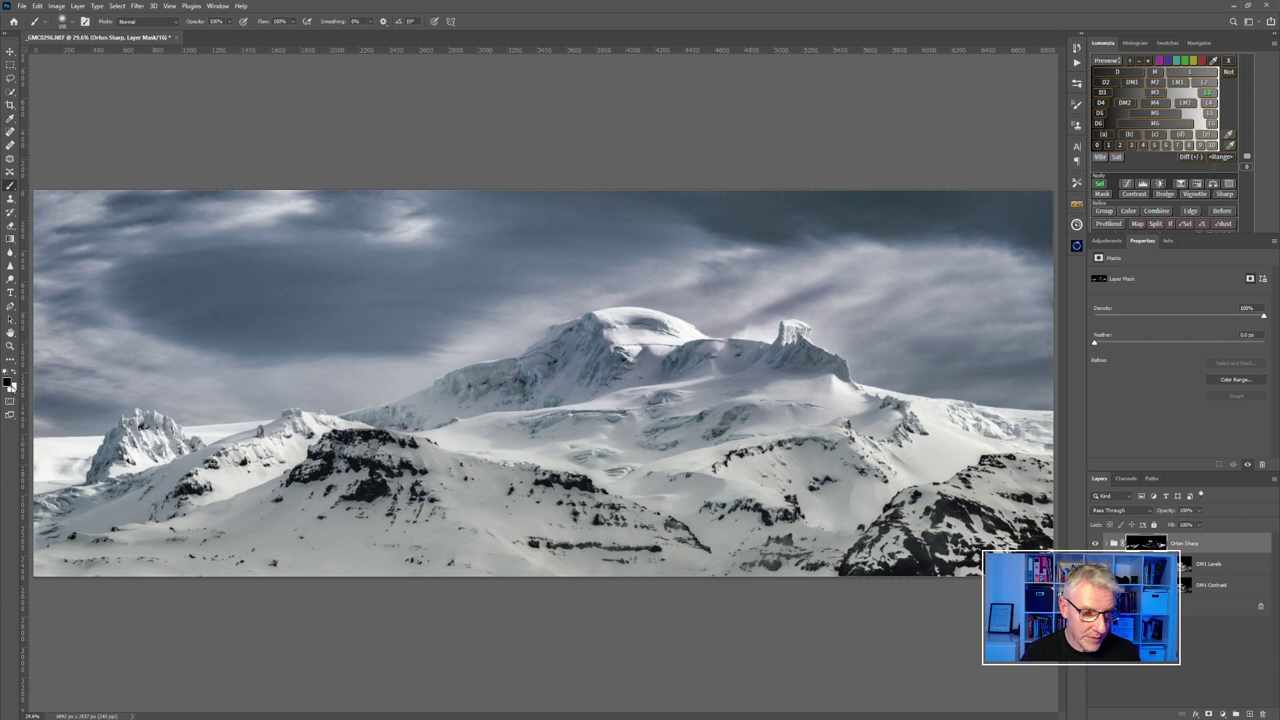
click(14, 371)
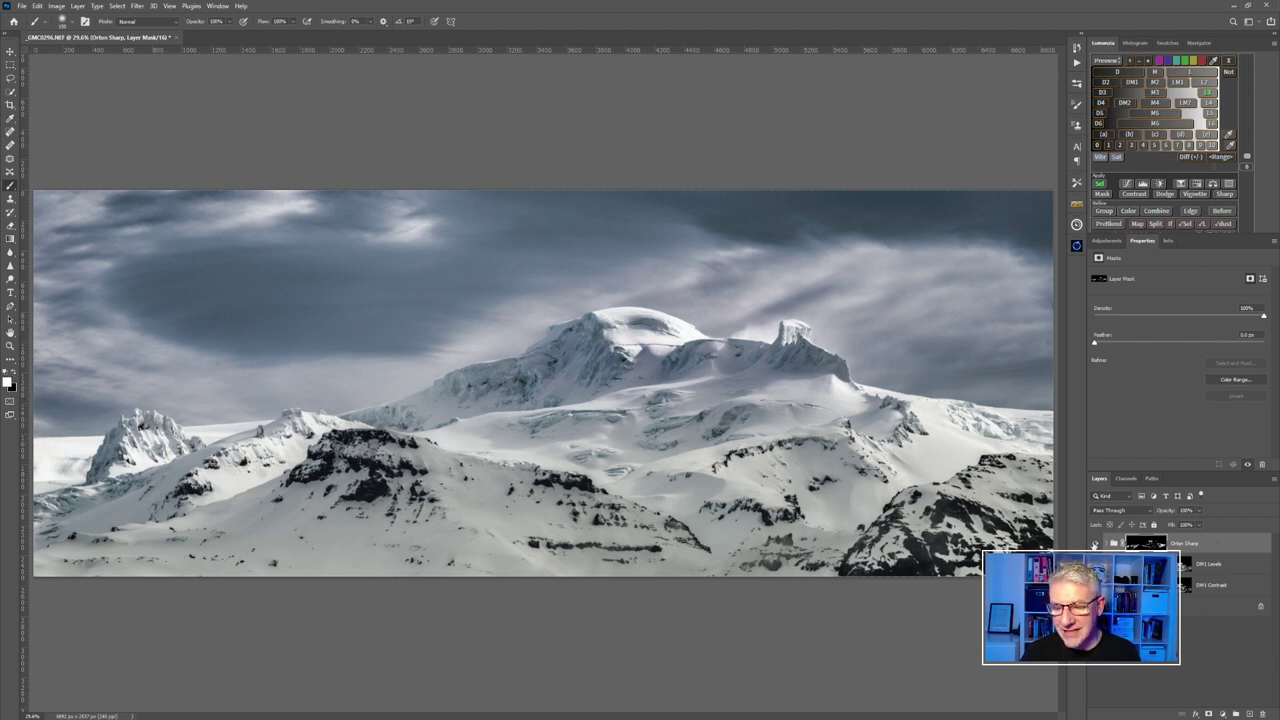
click(1094, 544)
click(1094, 544)
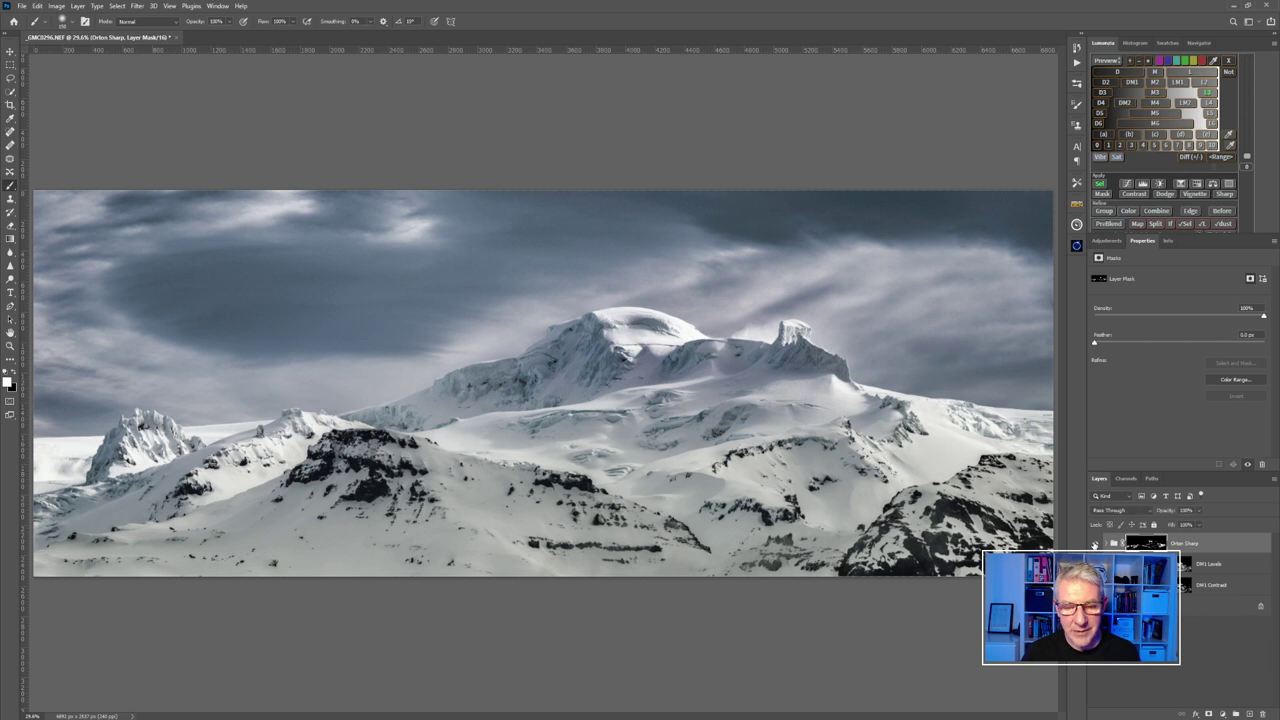
click(1094, 544)
click(1094, 544)
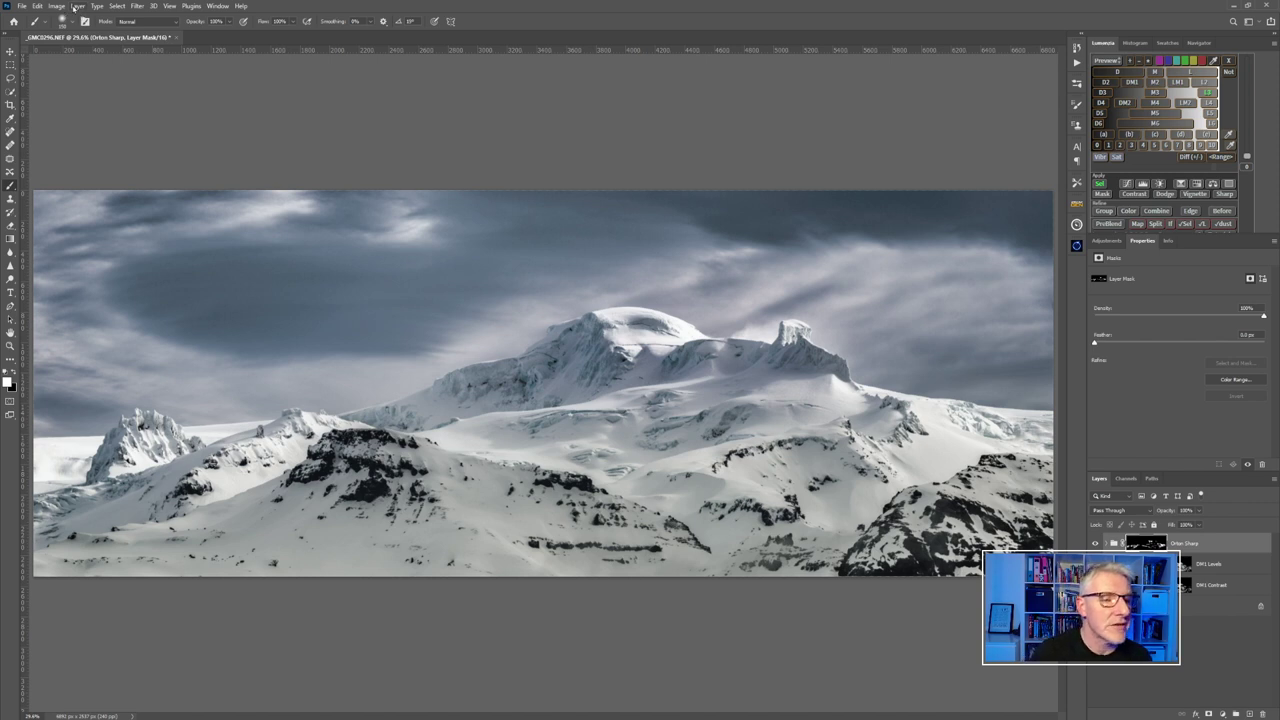
Flatten the image into a single Background layer and save it under a new name.
click(77, 6)
click(127, 398)
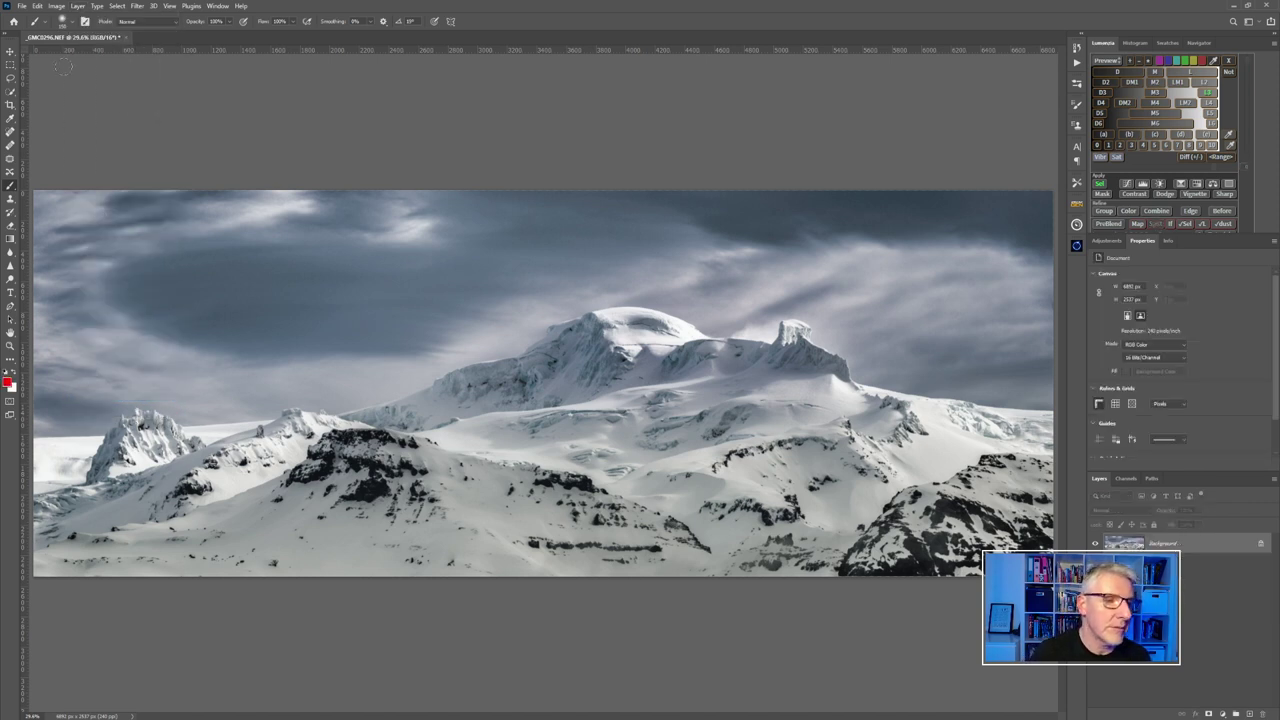
click(21, 6)
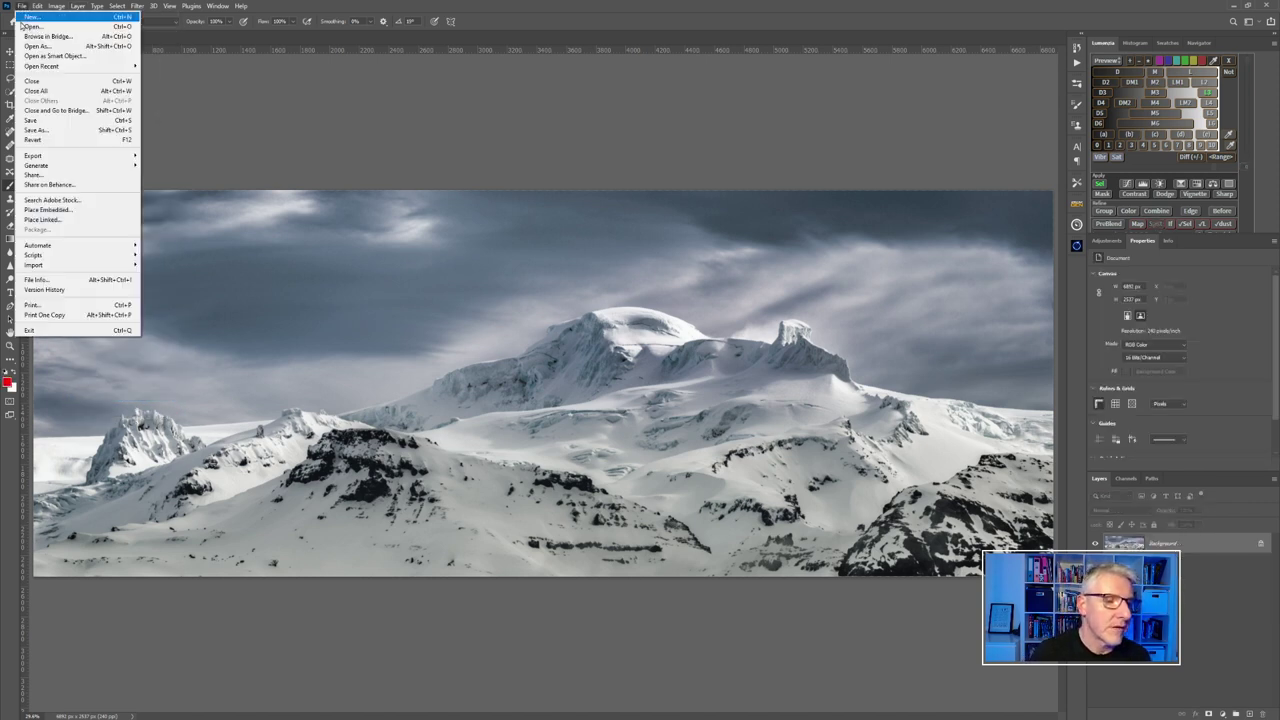
click(43, 128)
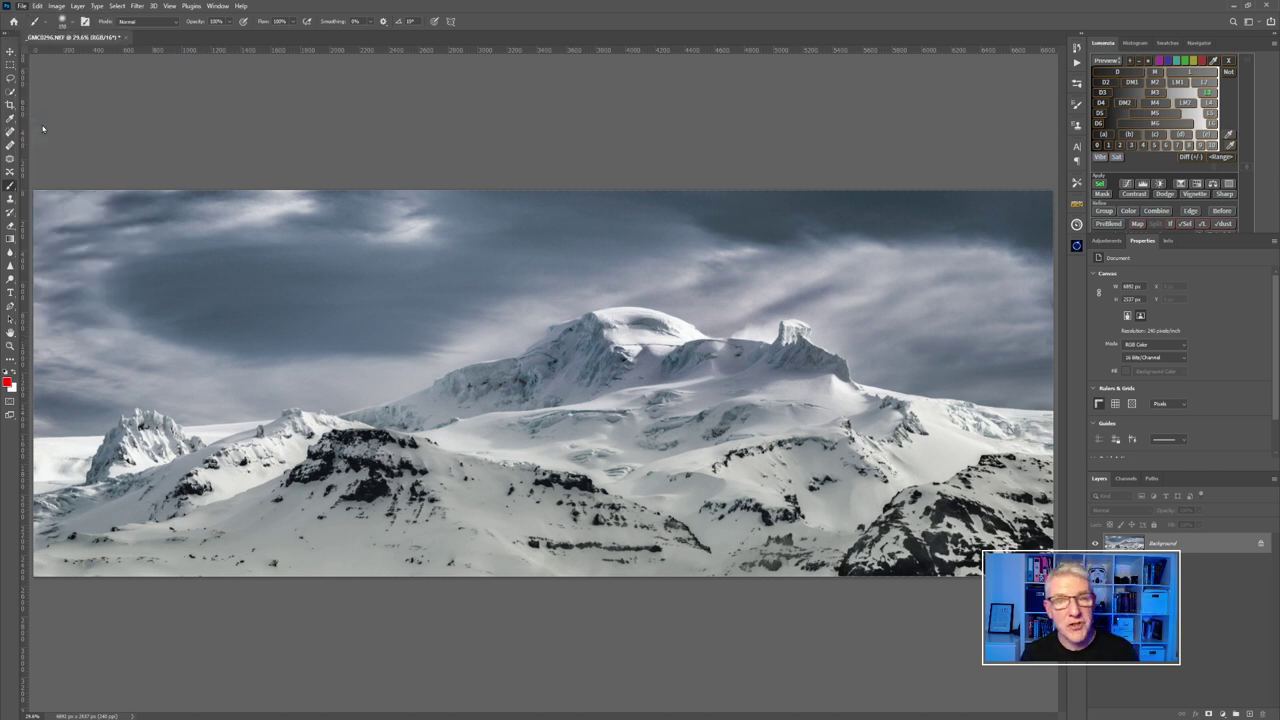